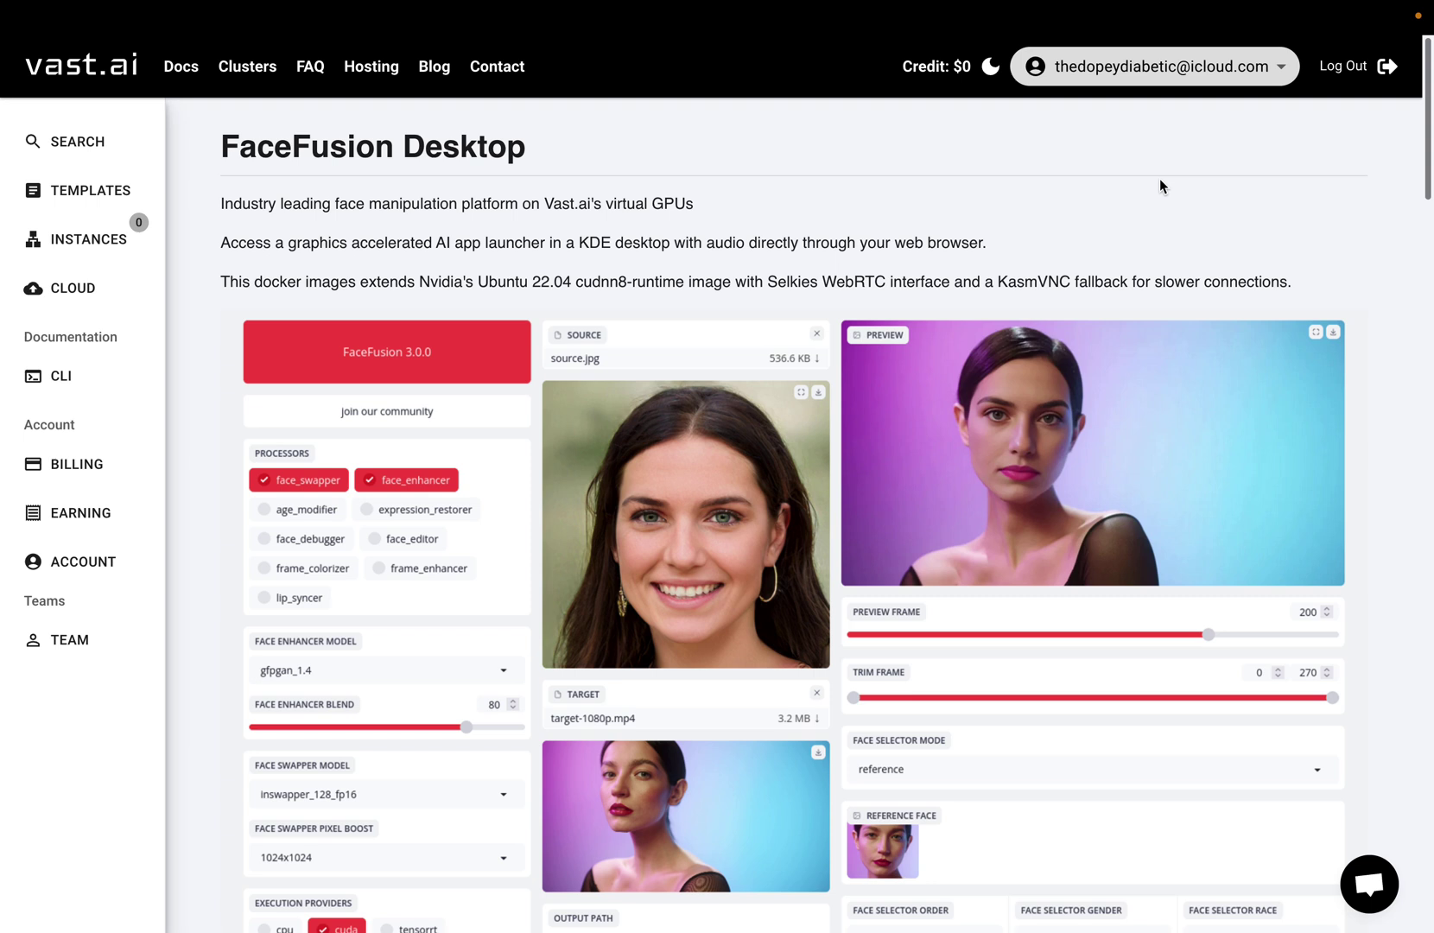
Scroll through the FaceFusion Desktop template description page.
scroll(675, 243, down, 20)
scroll(675, 243, up, 10)
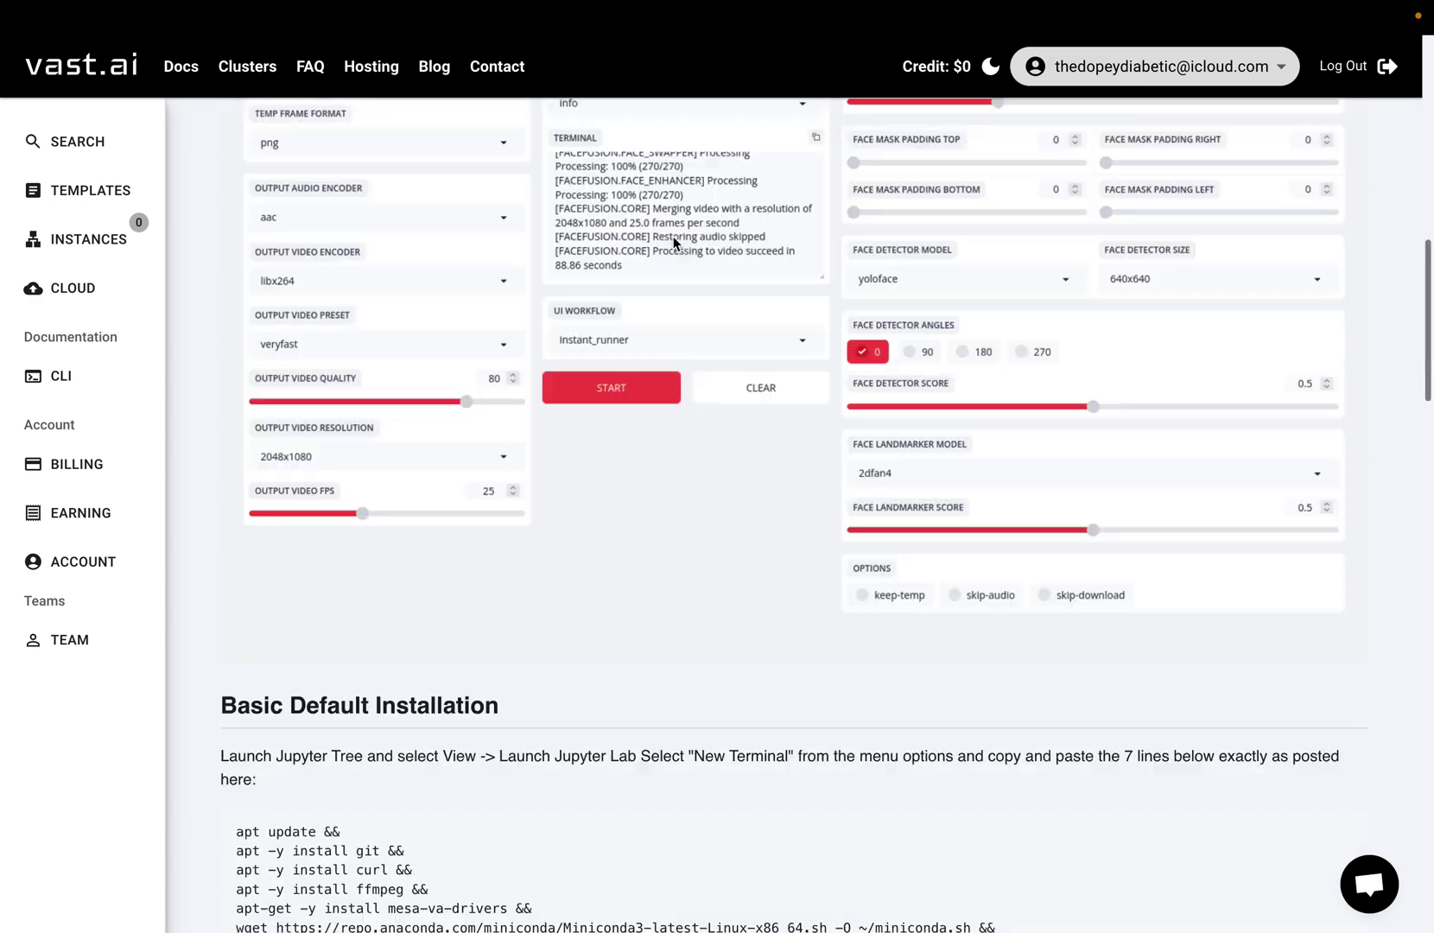
scroll(675, 243, up, 15)
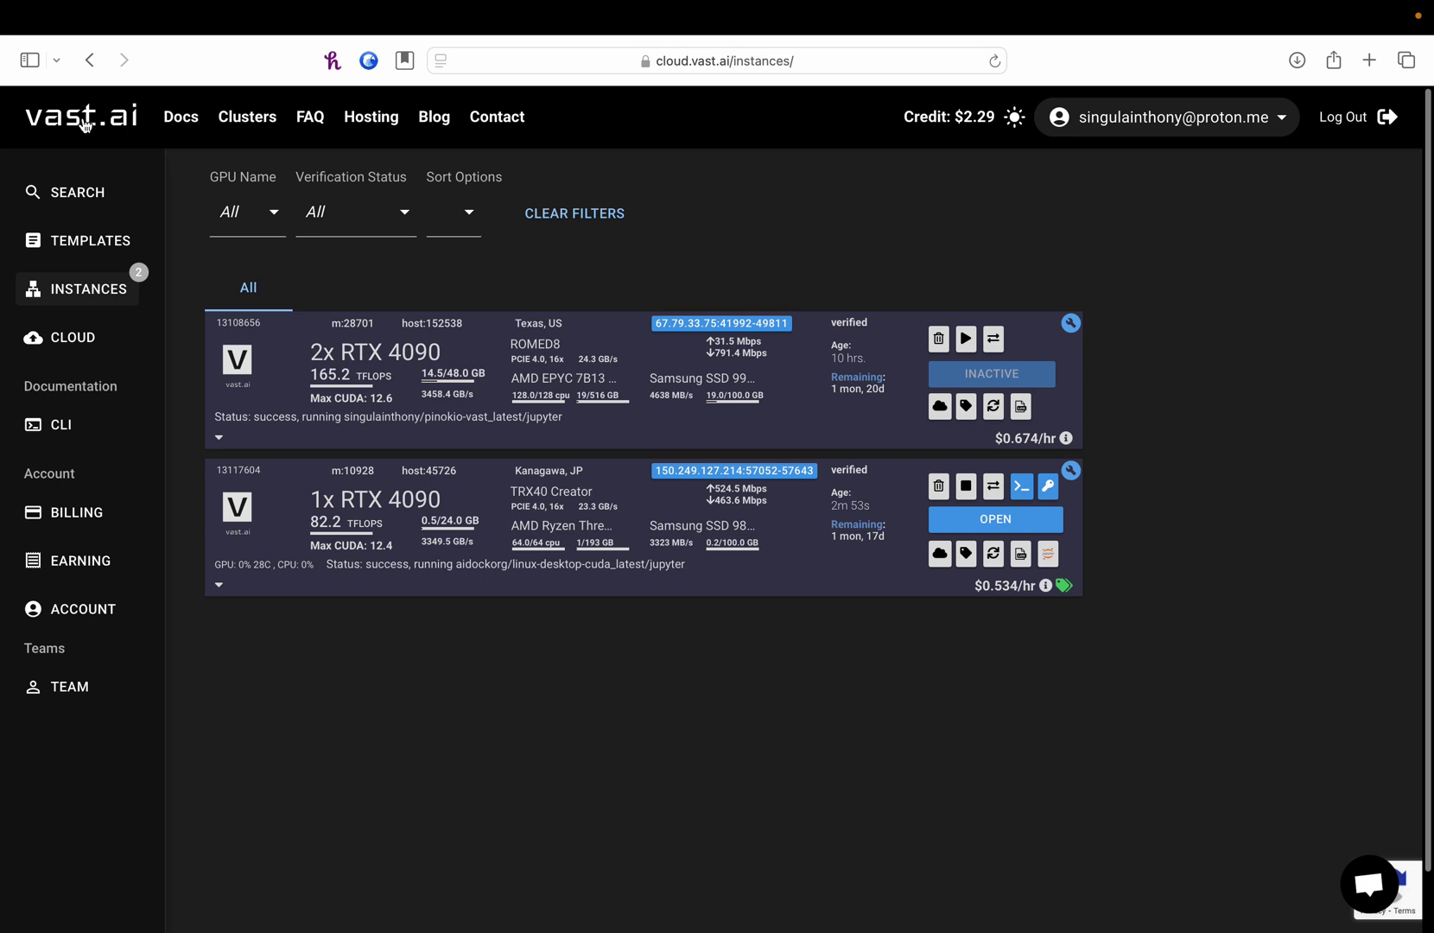
Go via the vast.ai homepage to the Console search listing 1x RTX 4090 offers with the Facefusion Vast template.
click(83, 124)
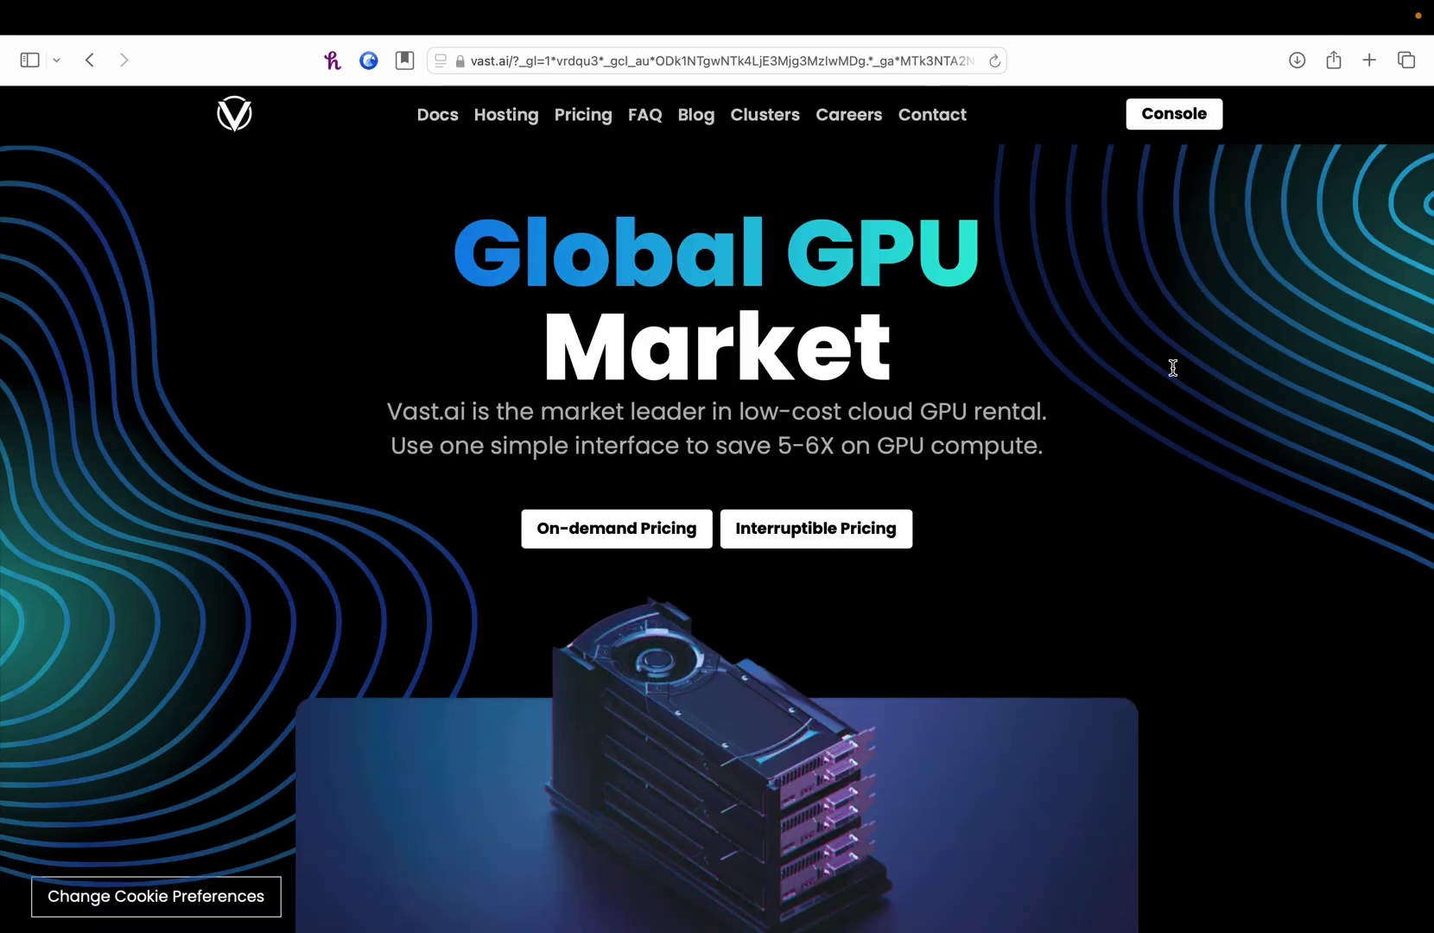
click(1176, 122)
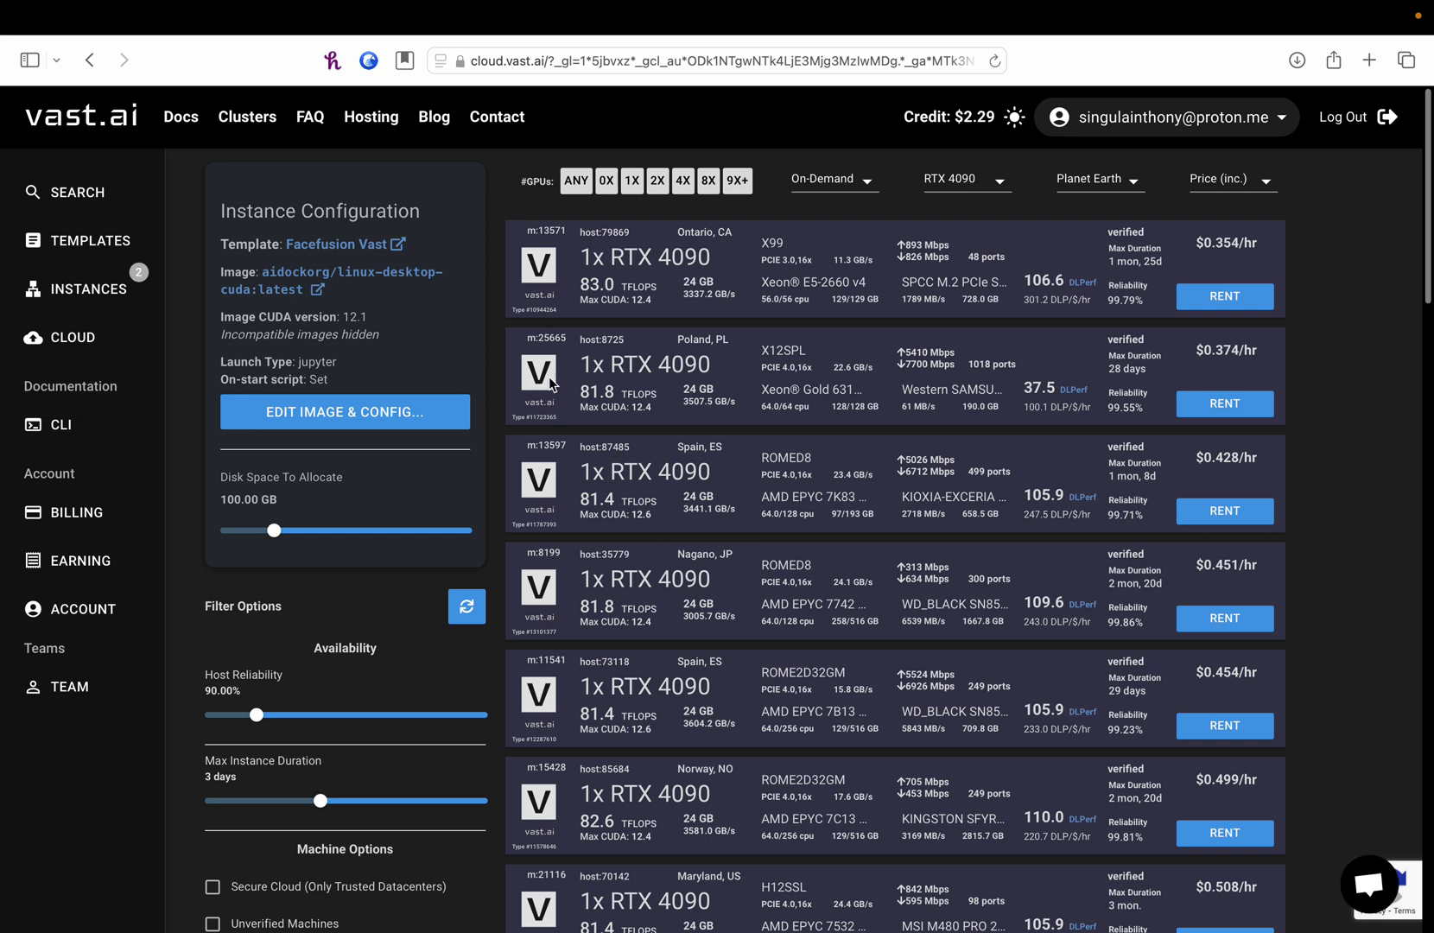
scroll(925, 387, down, 15)
scroll(925, 386, up, 6)
scroll(925, 387, up, 10)
Try the Nvidia GPU model filter, then sort the offers by Auto Sort.
click(991, 183)
click(853, 264)
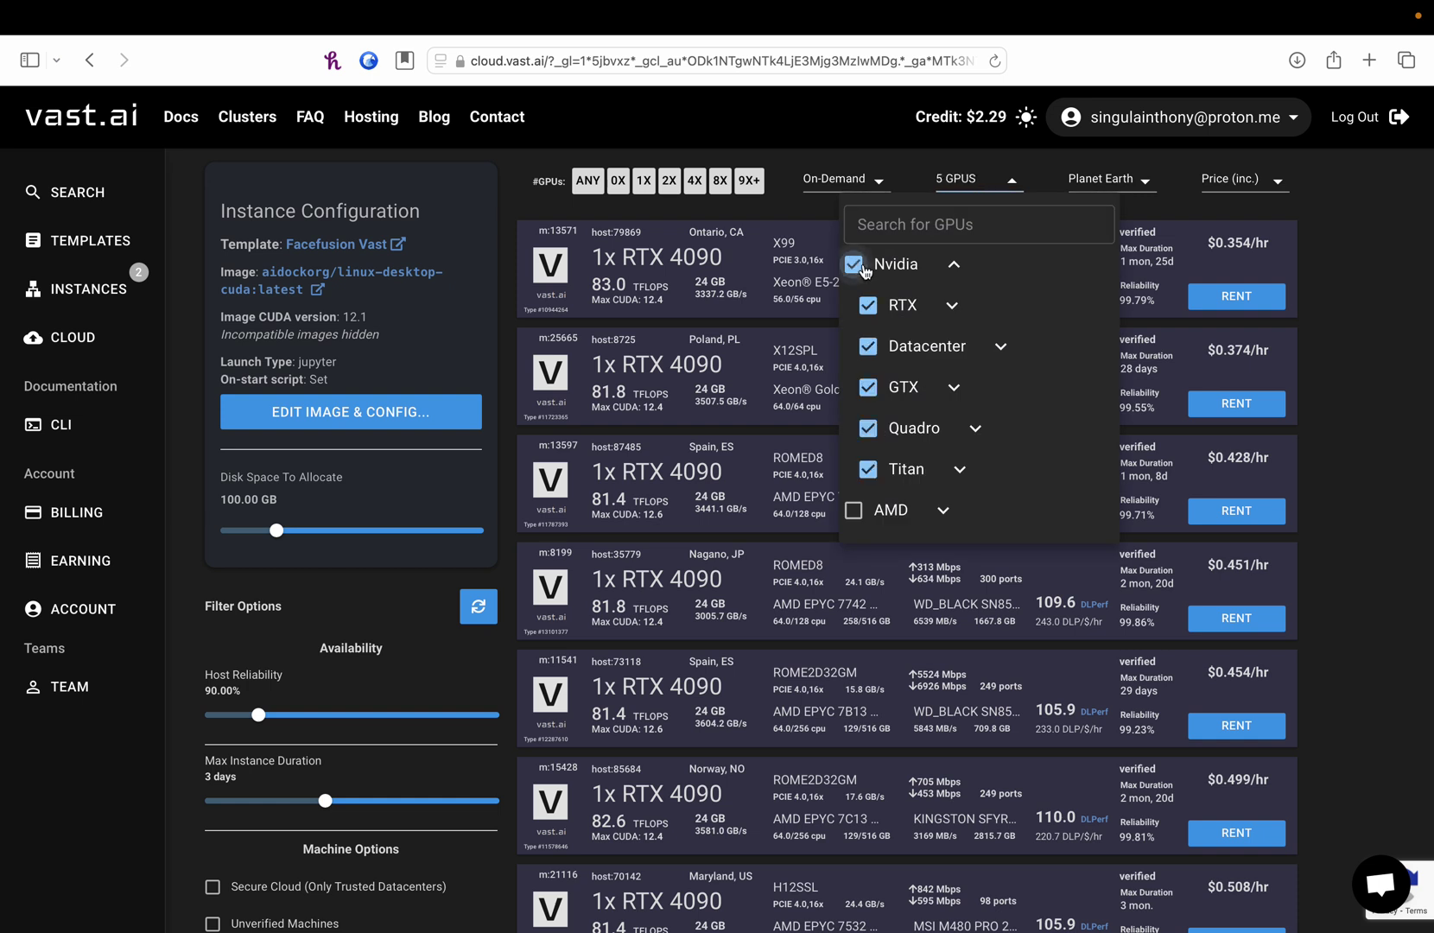
click(853, 264)
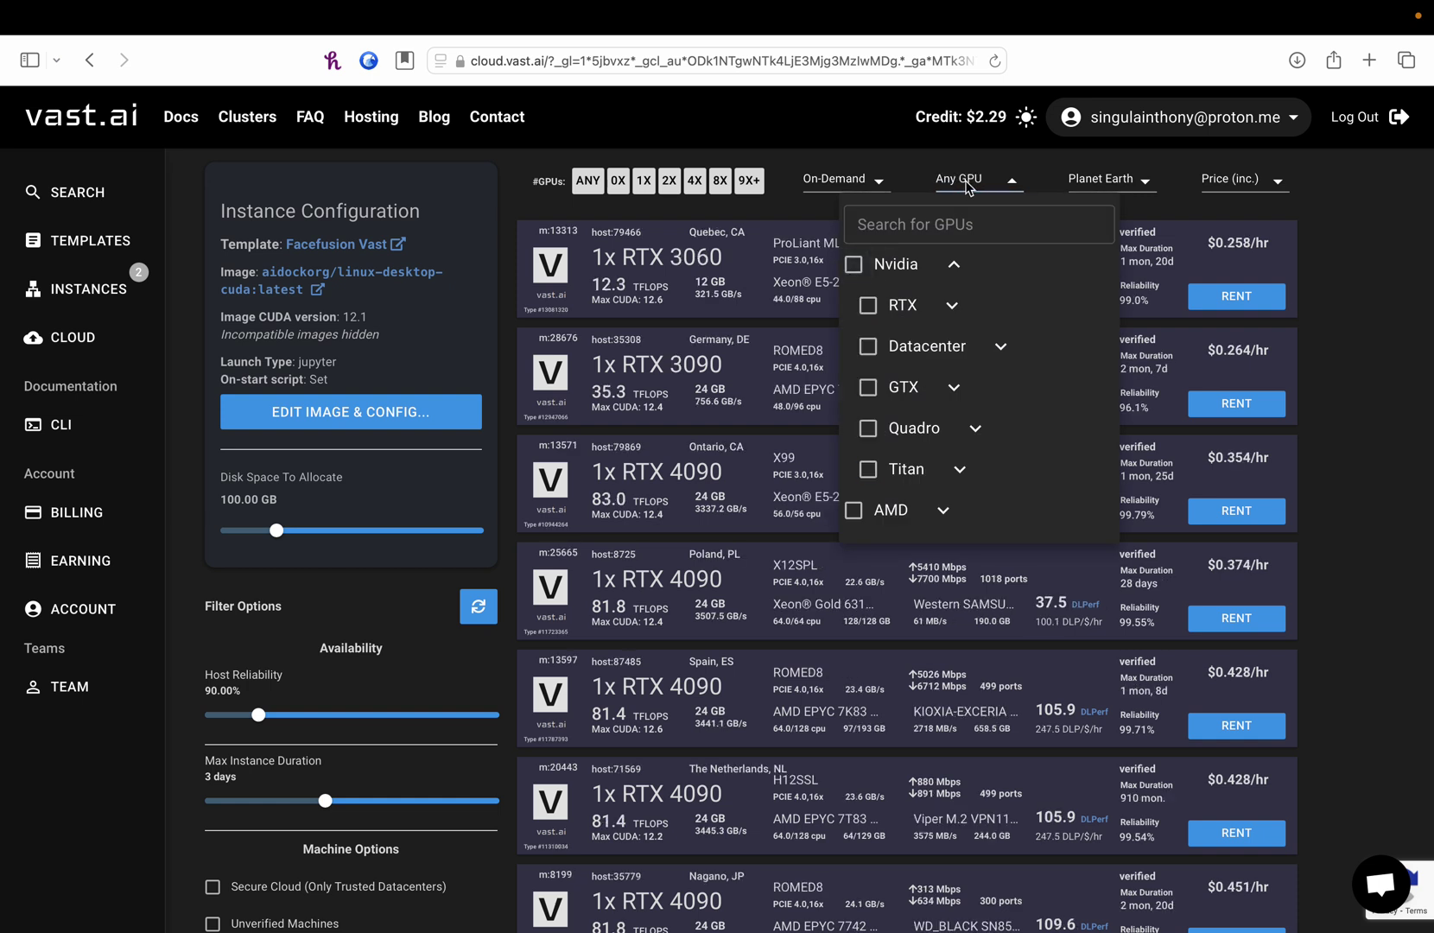
click(967, 185)
scroll(1002, 397, down, 4)
scroll(865, 346, up, 4)
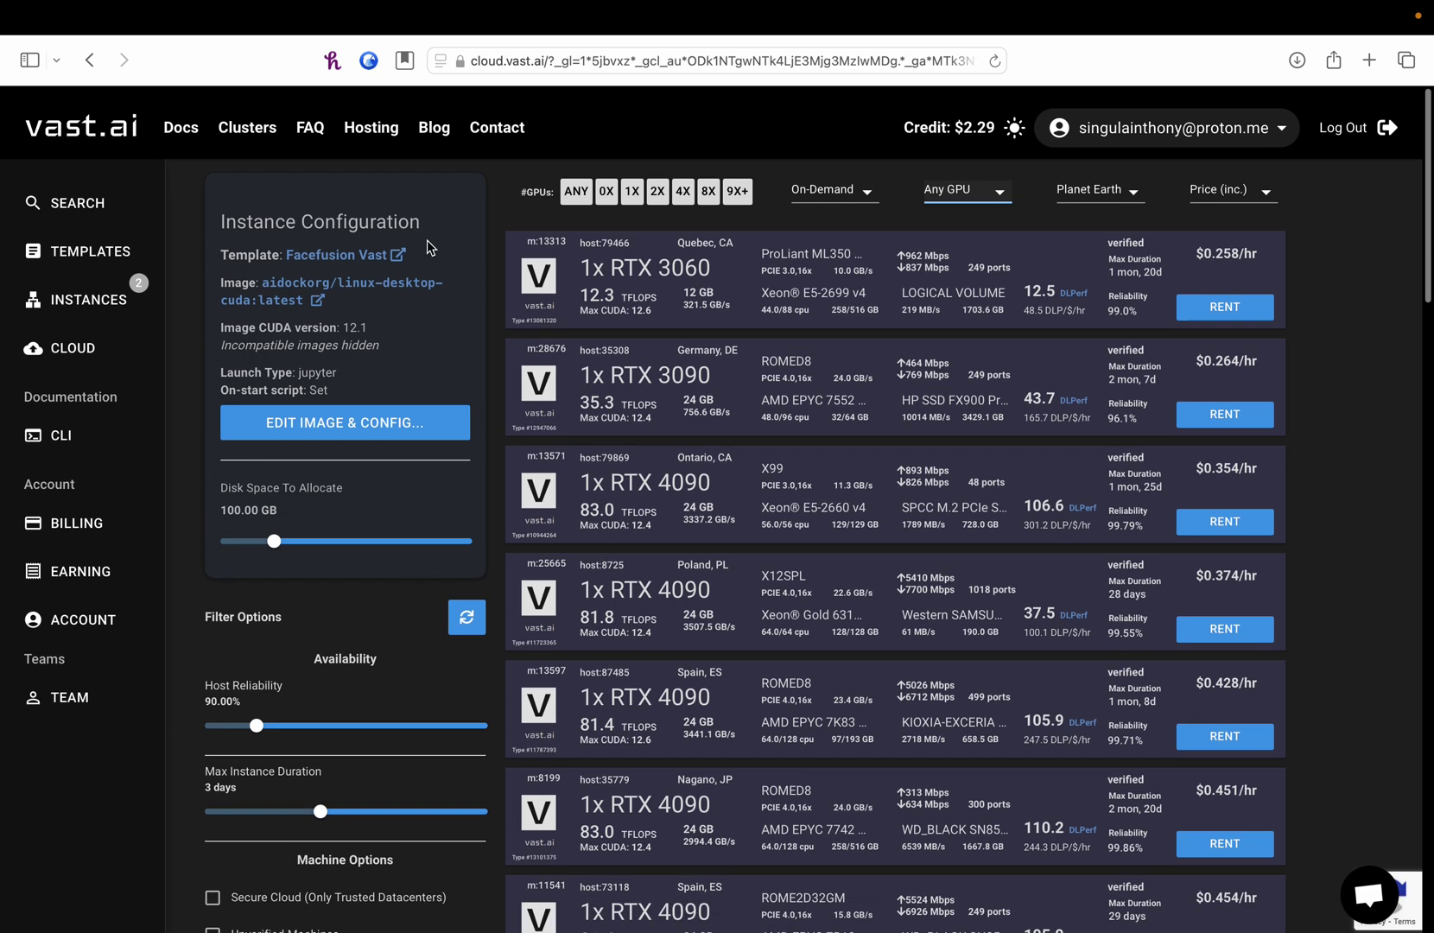
click(575, 181)
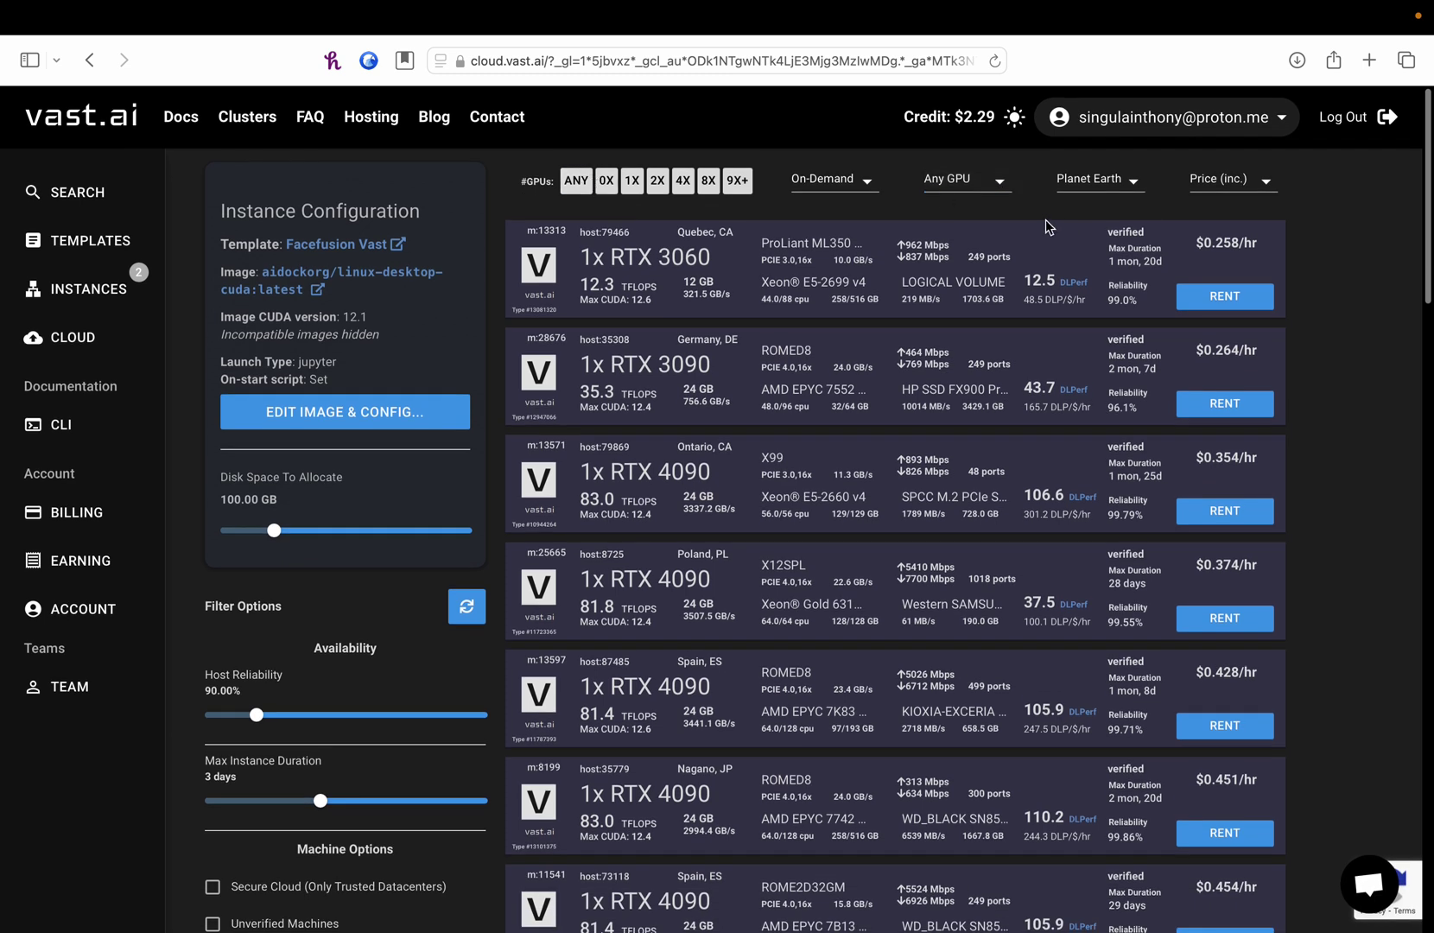
click(1236, 182)
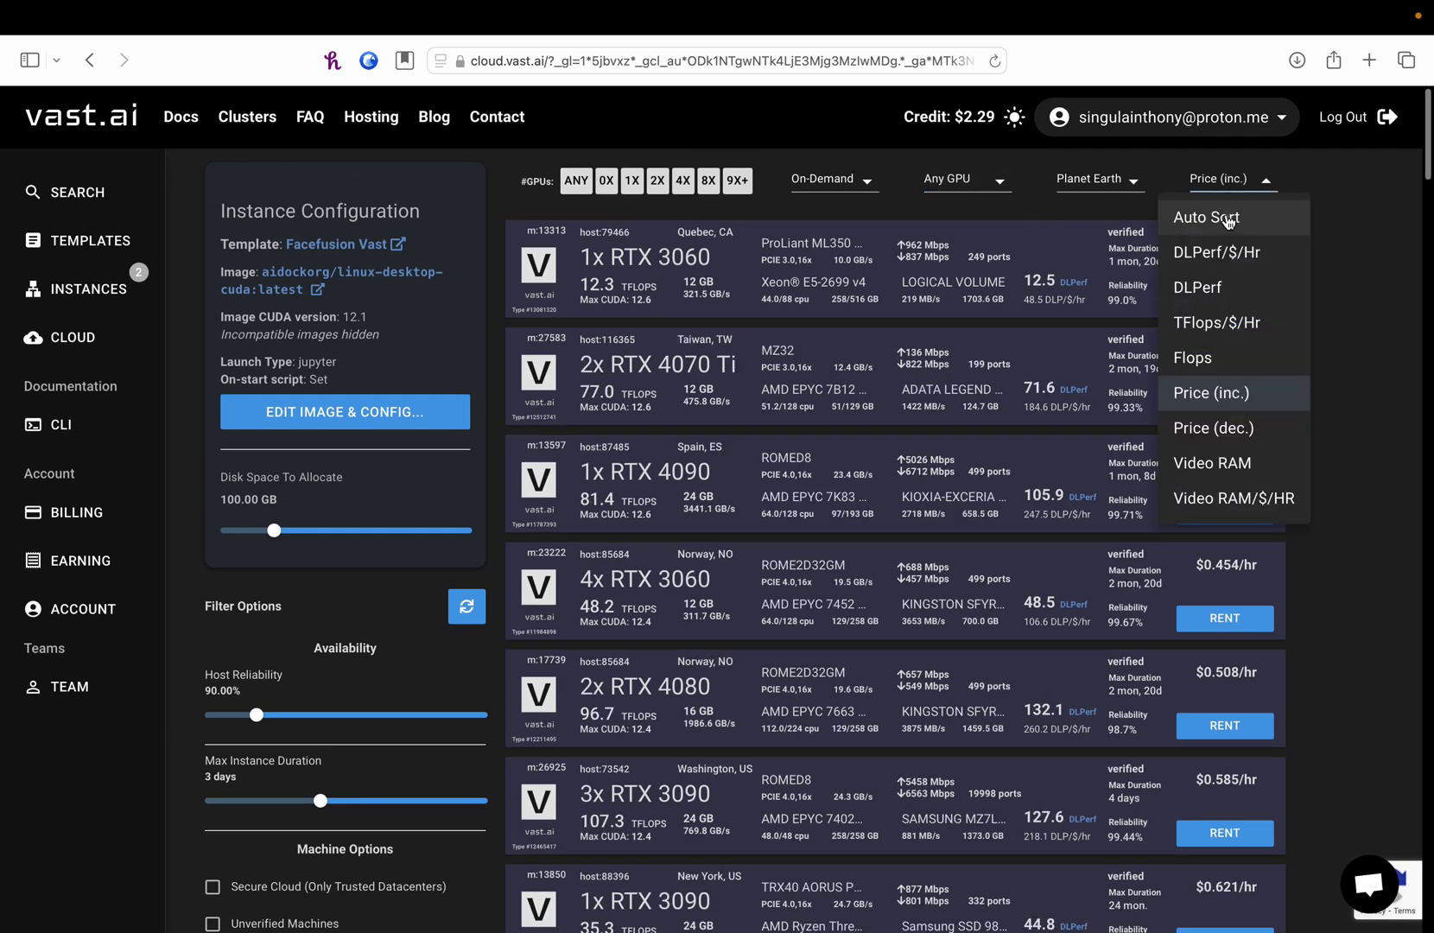
click(1226, 216)
Filter offers to RTX 4090 under RTX 4000 Series, limited to 1X GPU machines.
click(971, 181)
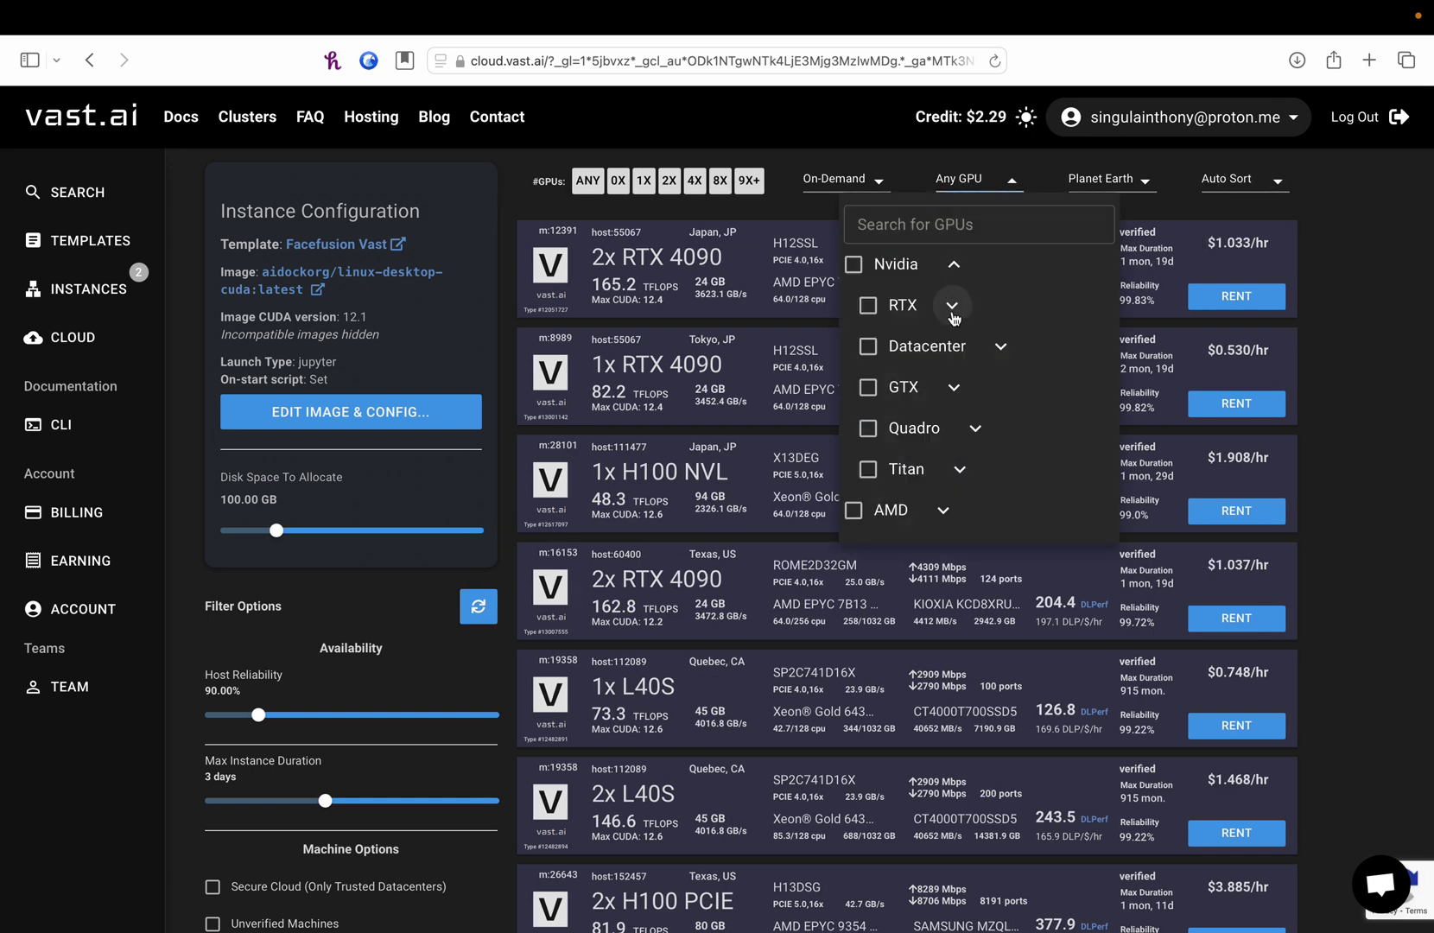
click(954, 317)
click(1061, 353)
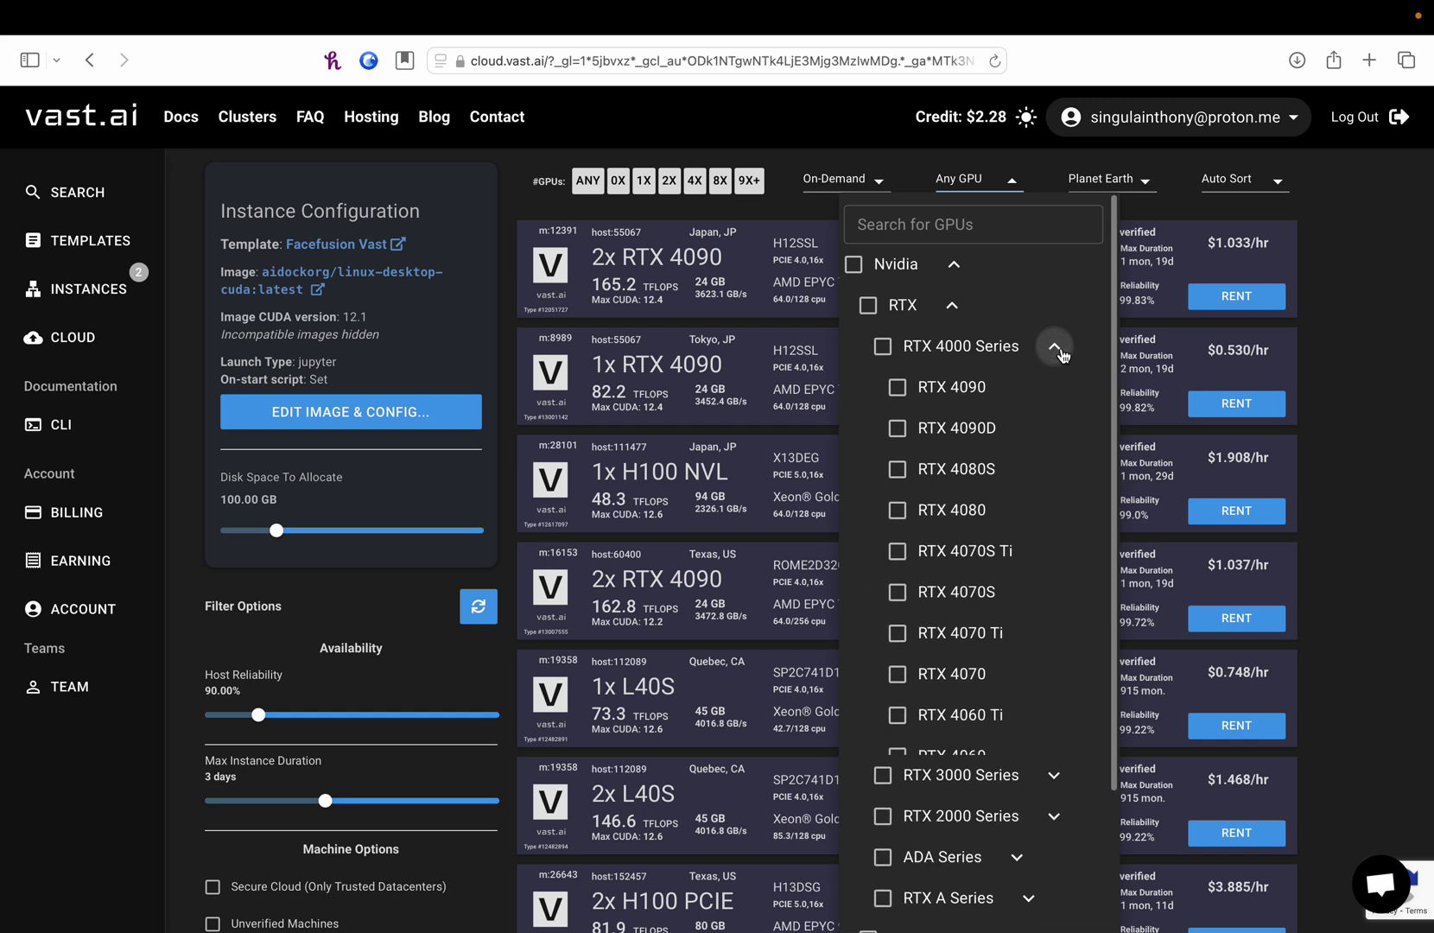
click(943, 395)
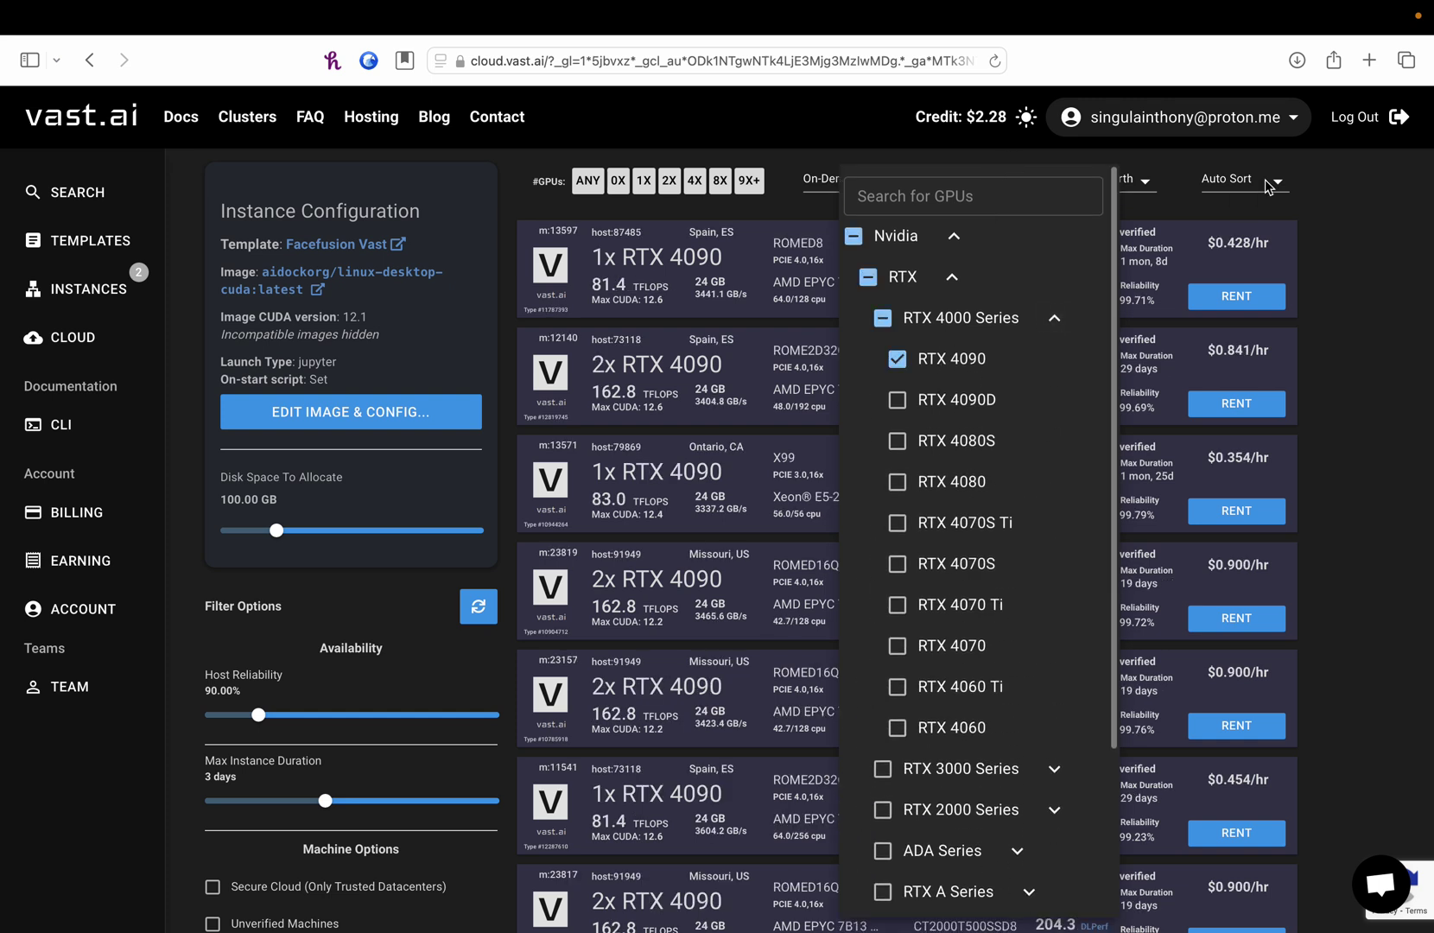
click(1348, 201)
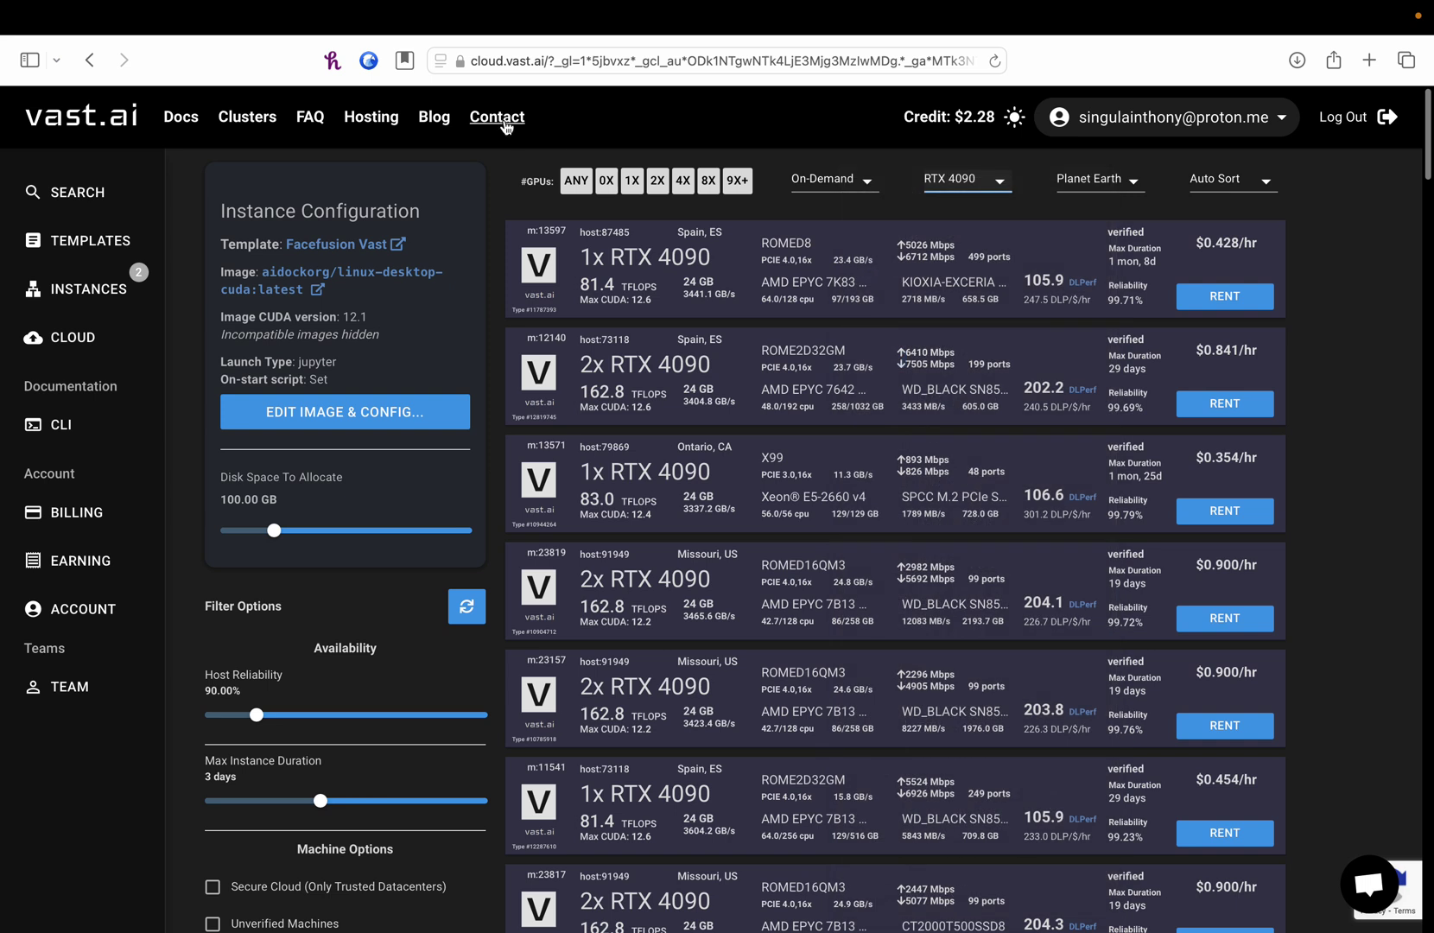
click(632, 184)
click(631, 184)
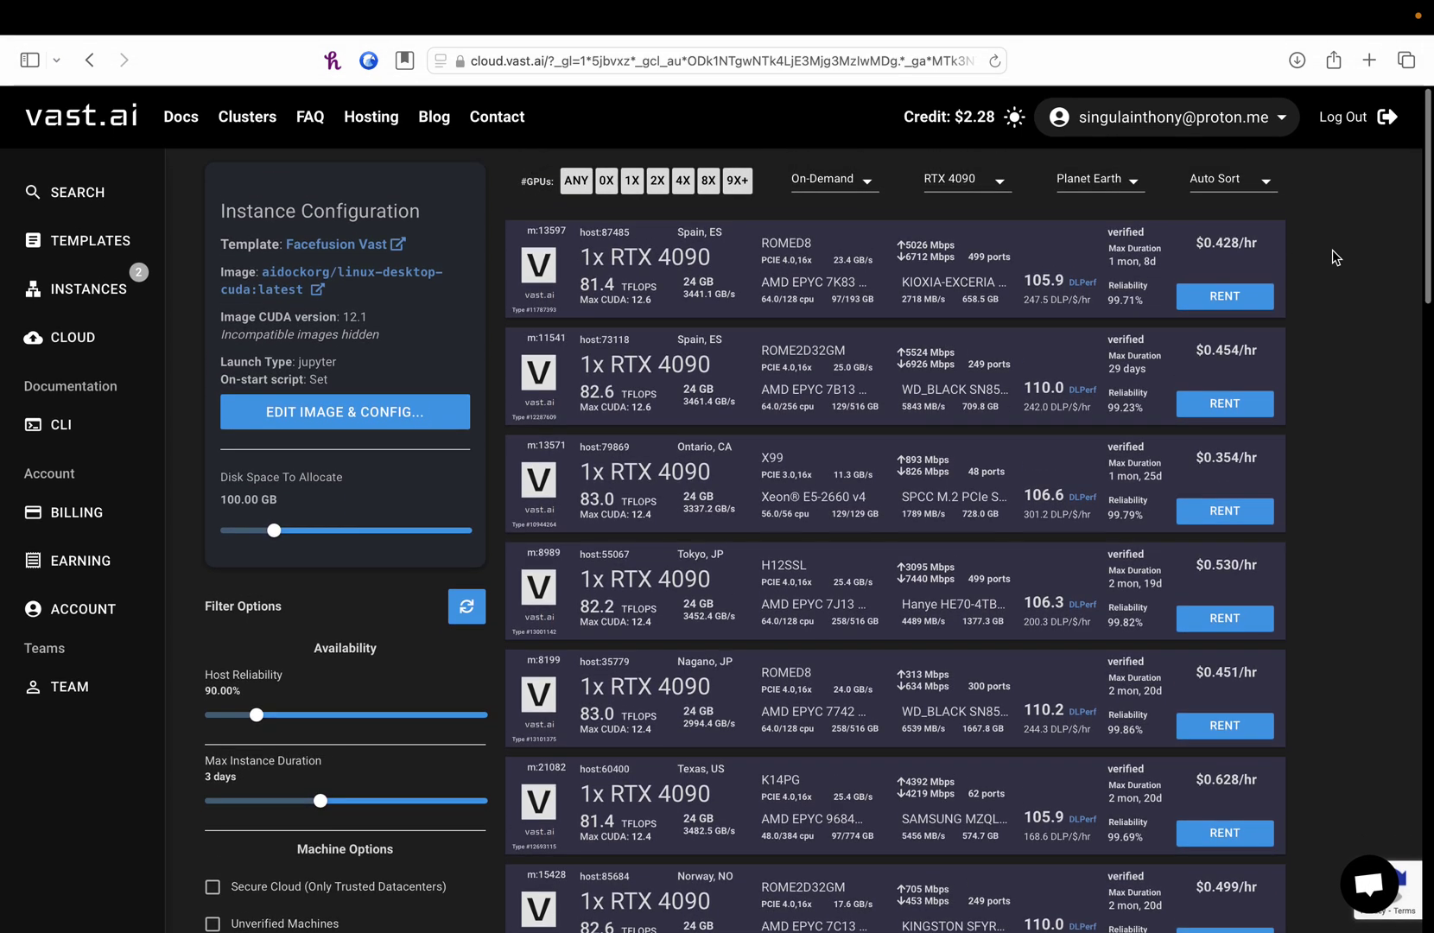
Browse the offers and rent the Norway 1x RTX 4090 machine at $0.499/hr.
scroll(1333, 256, down, 1)
scroll(1333, 257, down, 3)
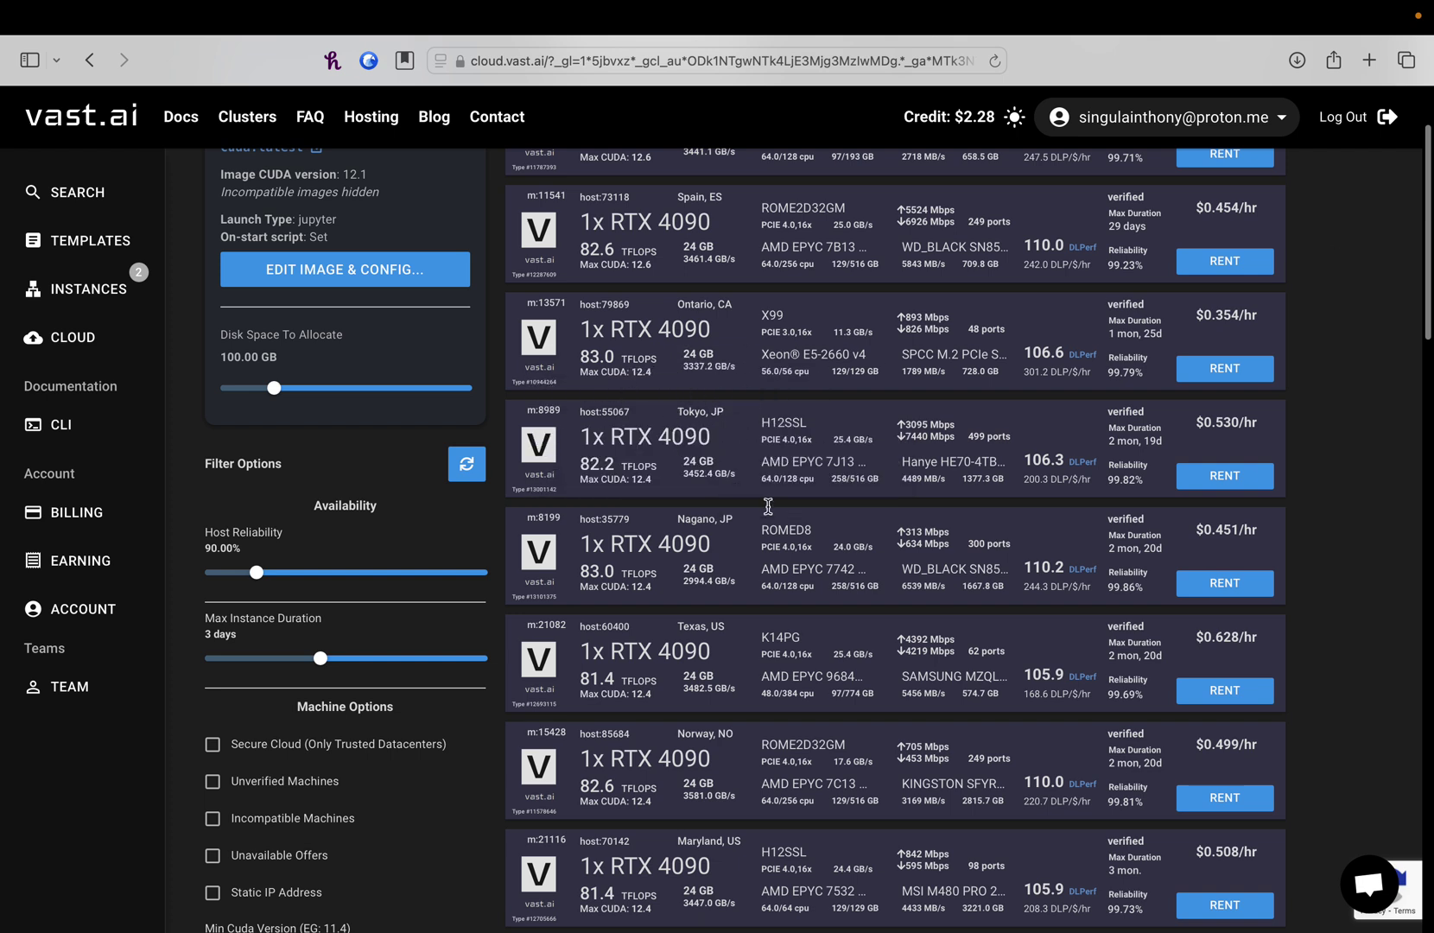
scroll(768, 506, down, 3)
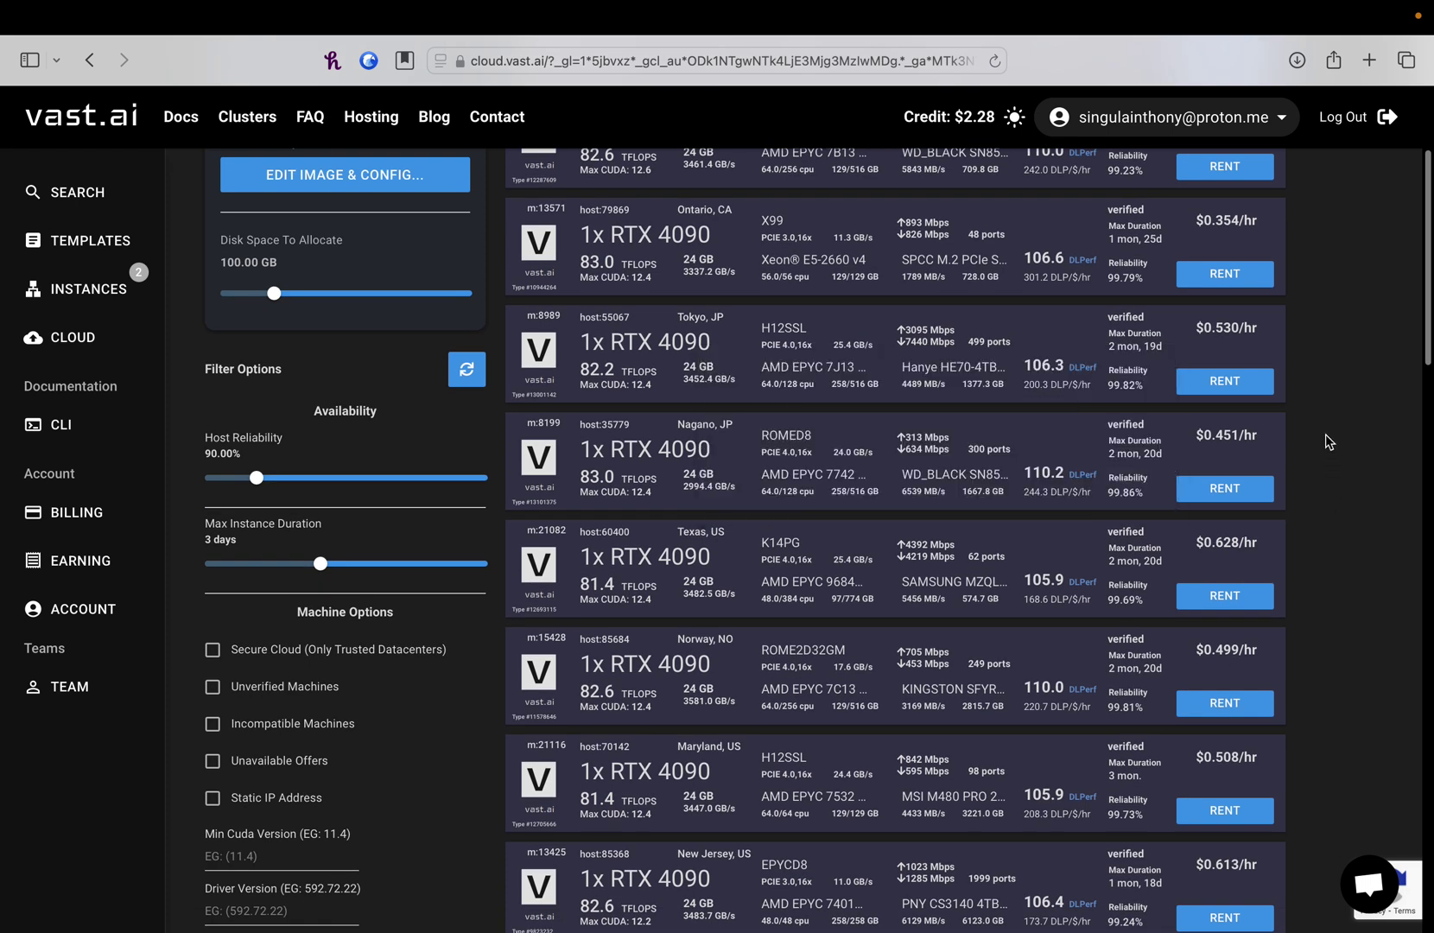
scroll(1328, 441, down, 3)
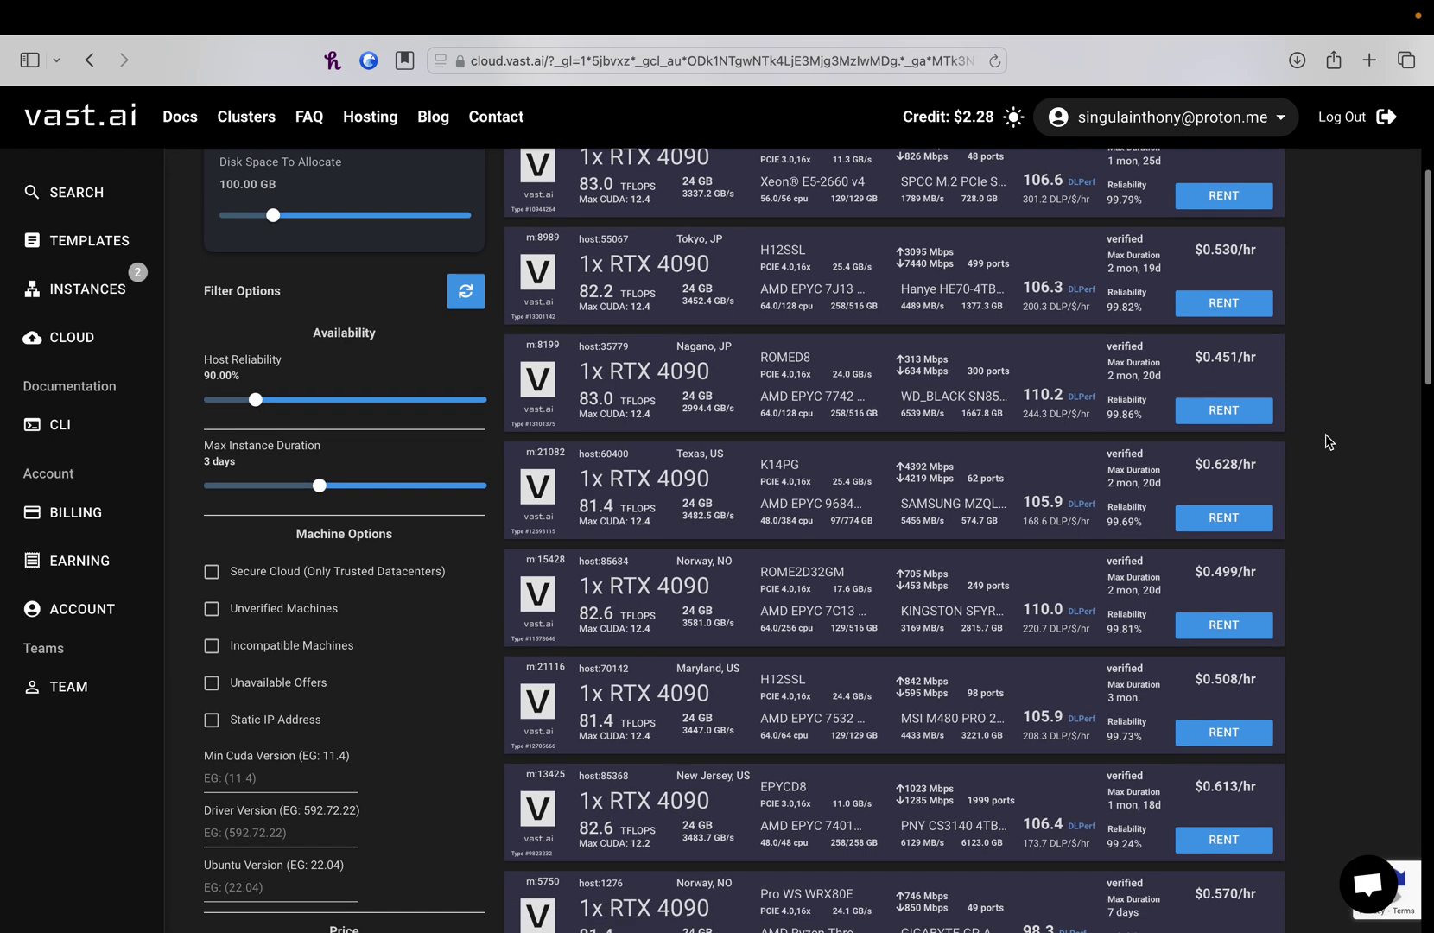
scroll(1328, 441, down, 2)
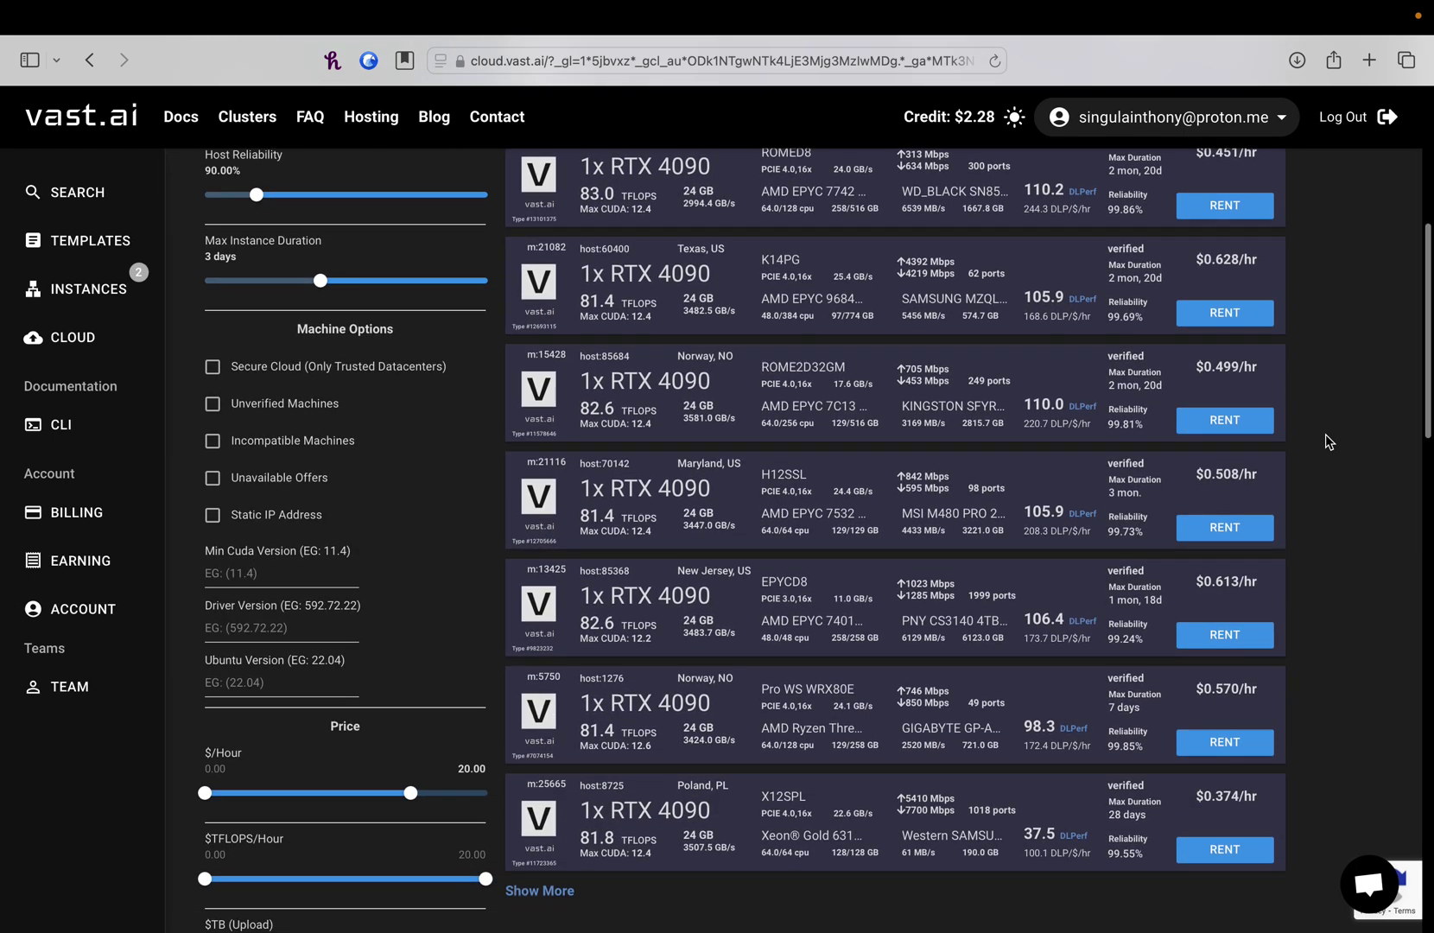
scroll(1328, 441, up, 2)
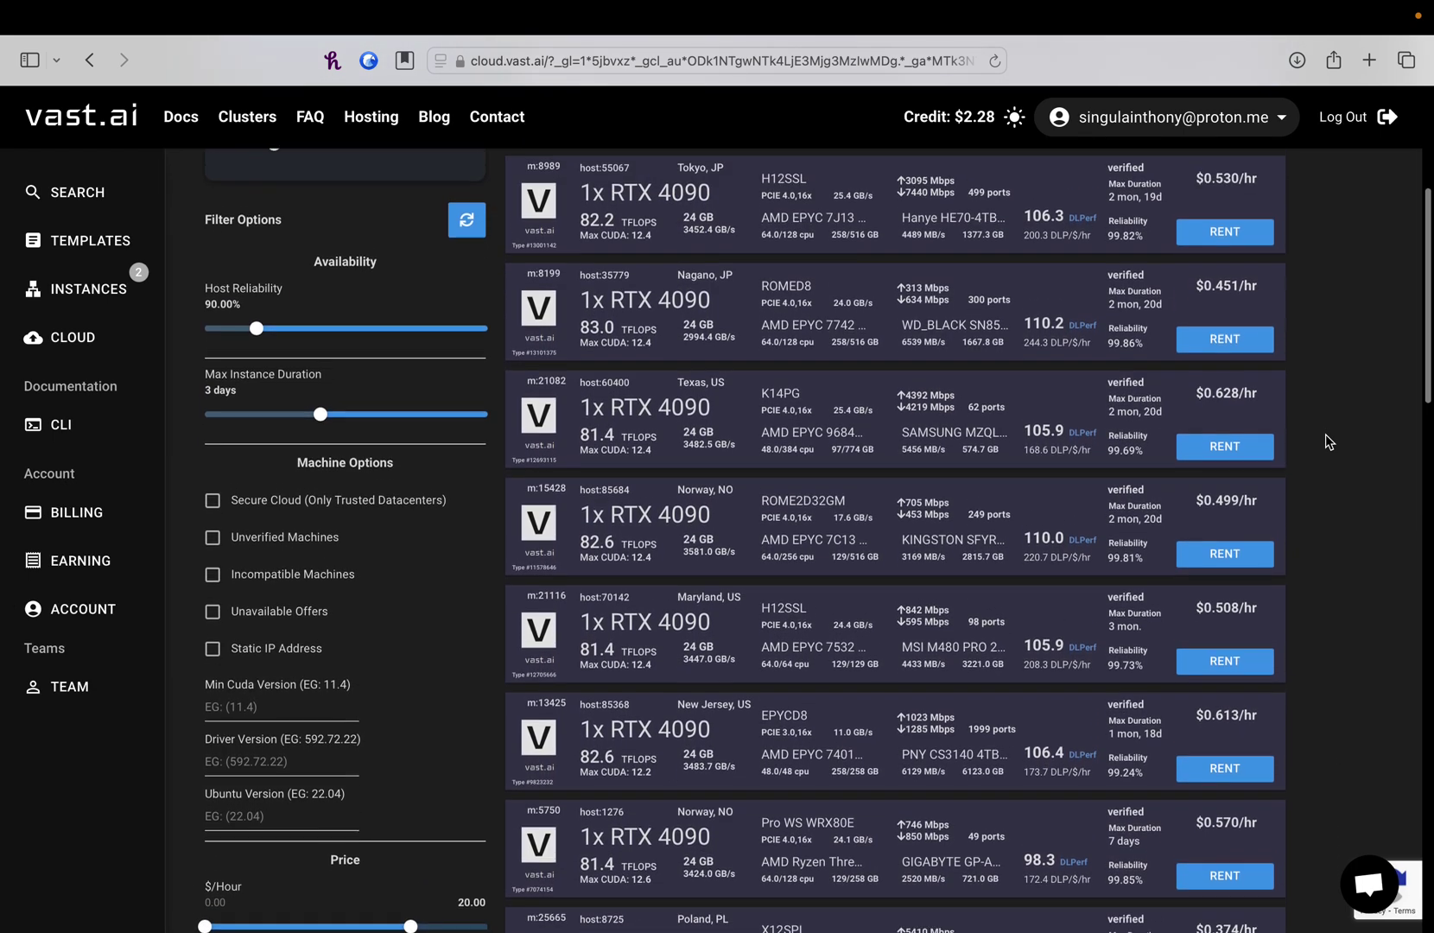
scroll(1327, 440, up, 8)
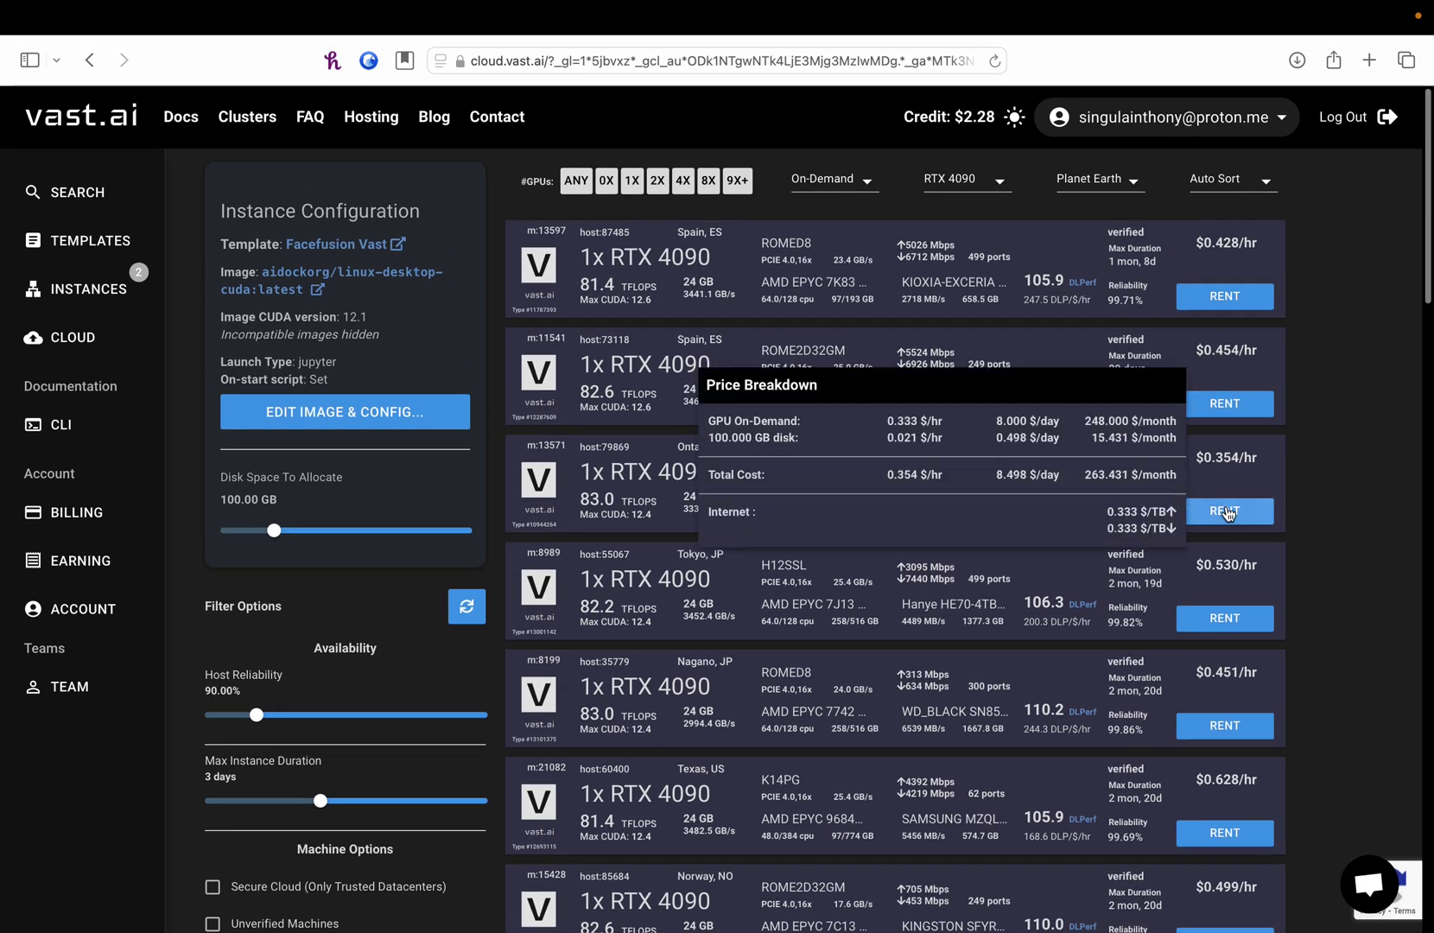
scroll(1340, 509, down, 10)
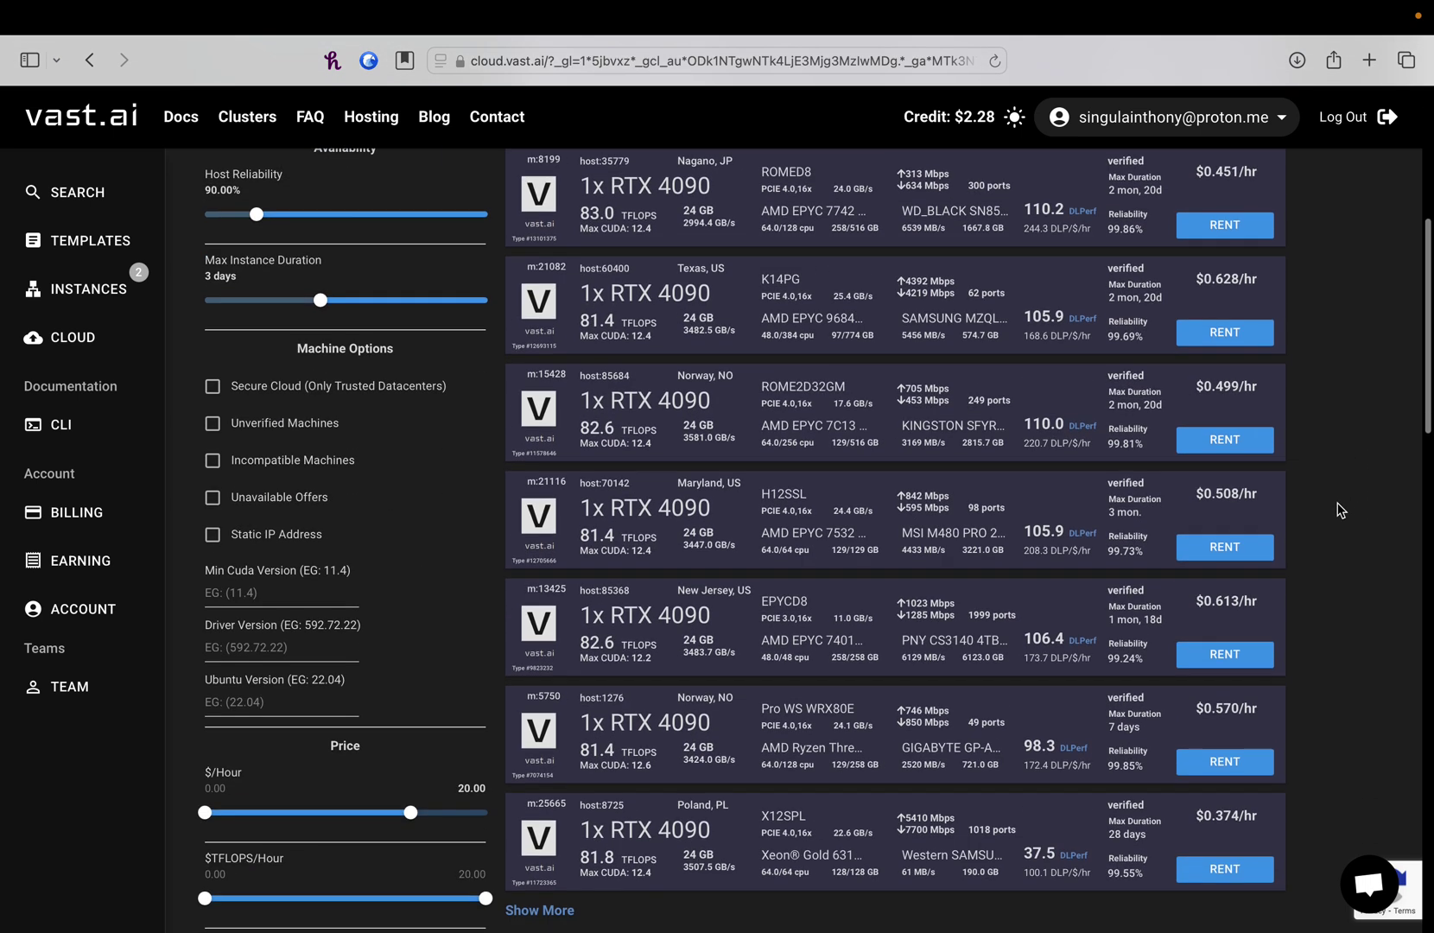
scroll(1340, 509, down, 1)
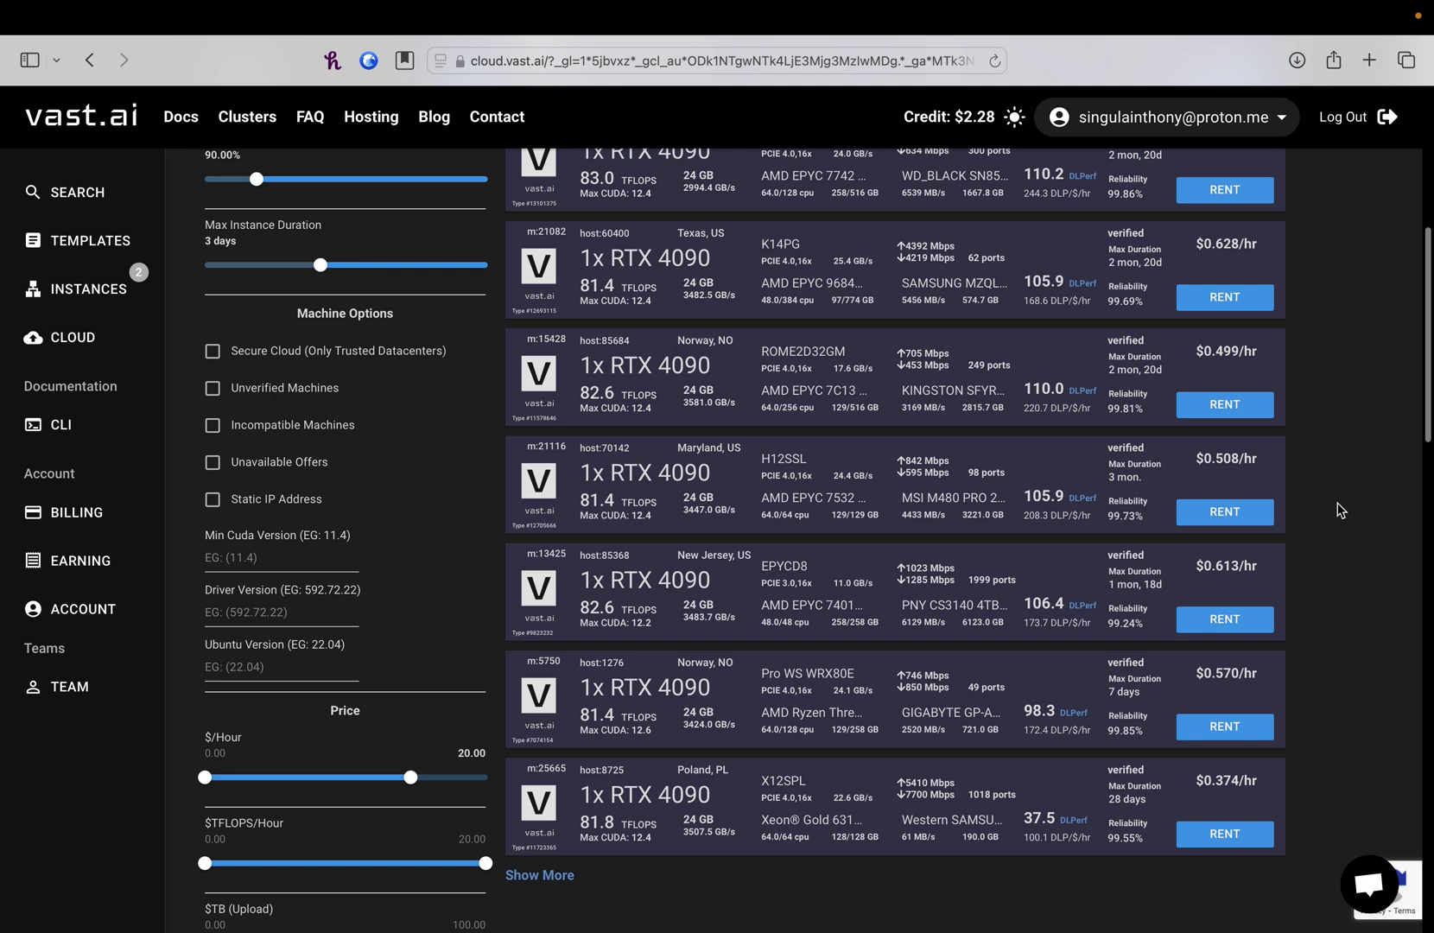
scroll(1340, 510, up, 1)
scroll(1341, 510, up, 8)
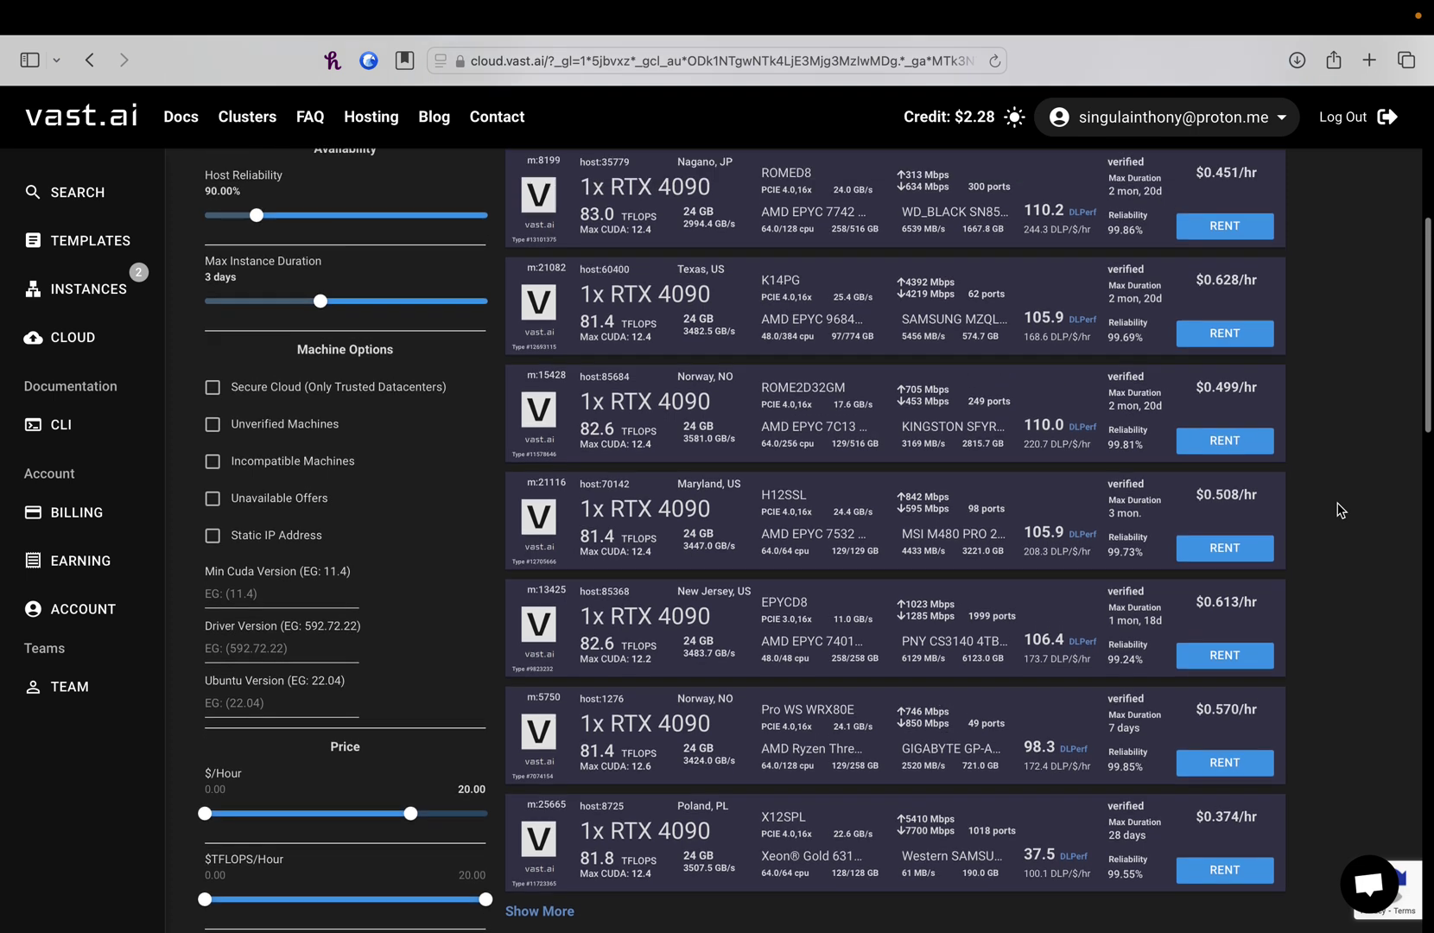
scroll(1340, 510, up, 6)
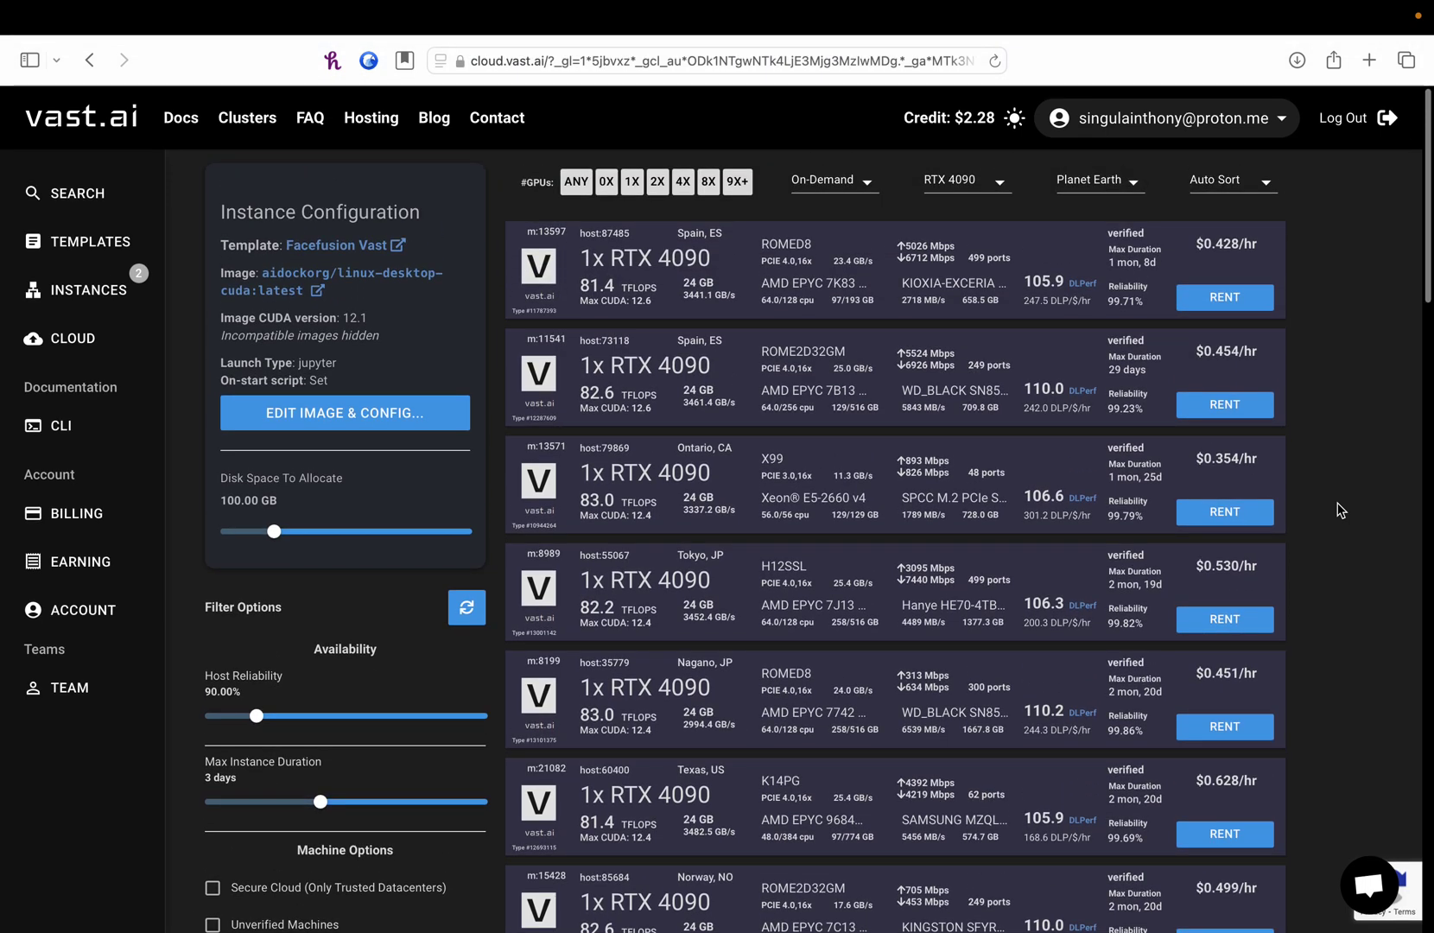
scroll(1340, 510, down, 1)
scroll(1341, 510, down, 6)
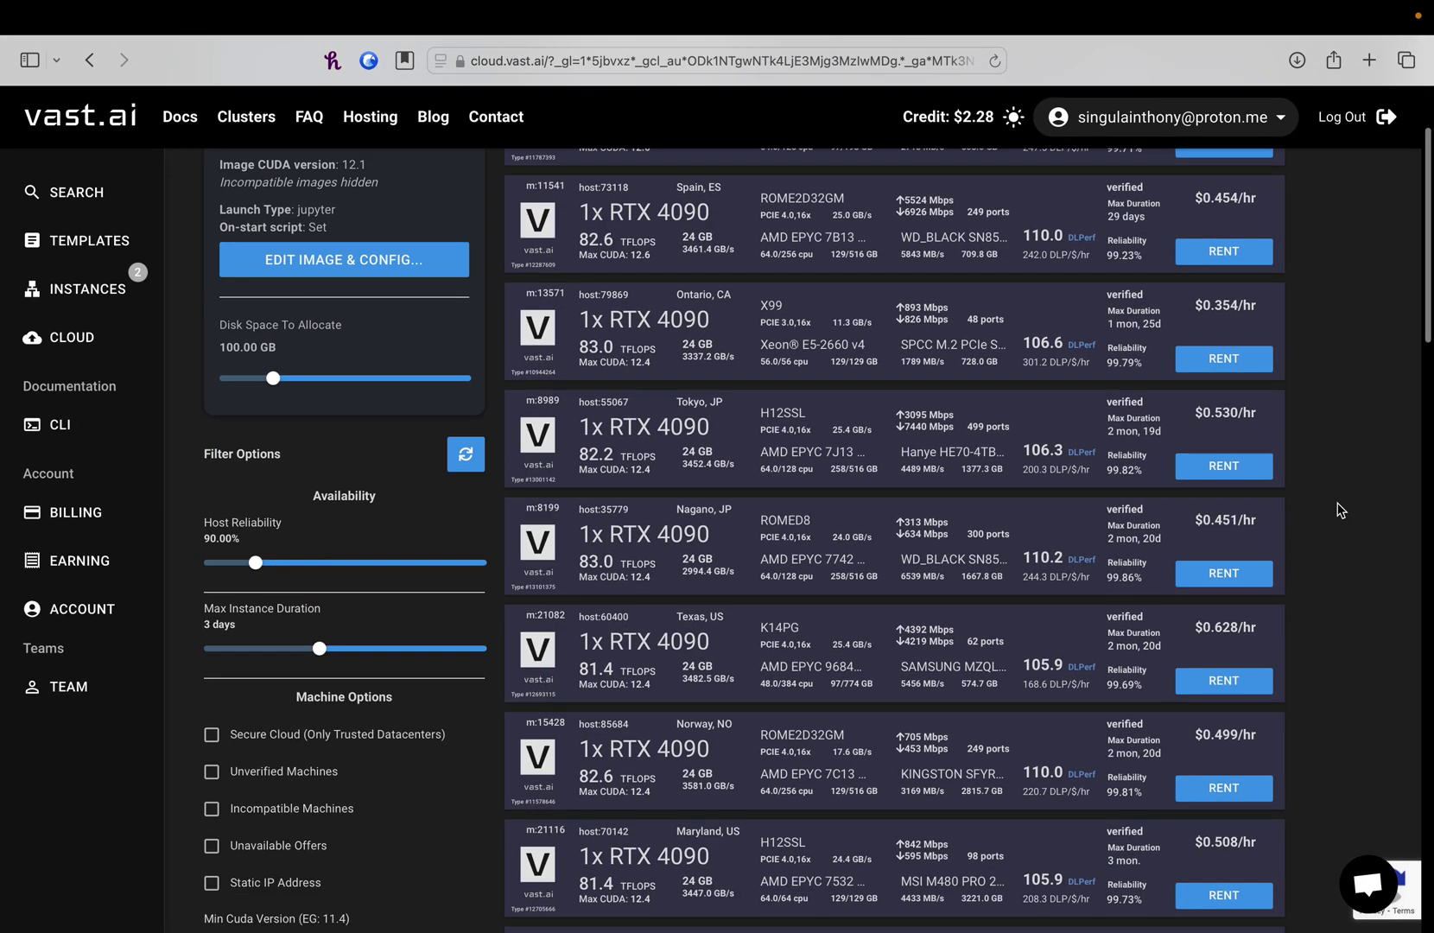
scroll(1341, 510, down, 5)
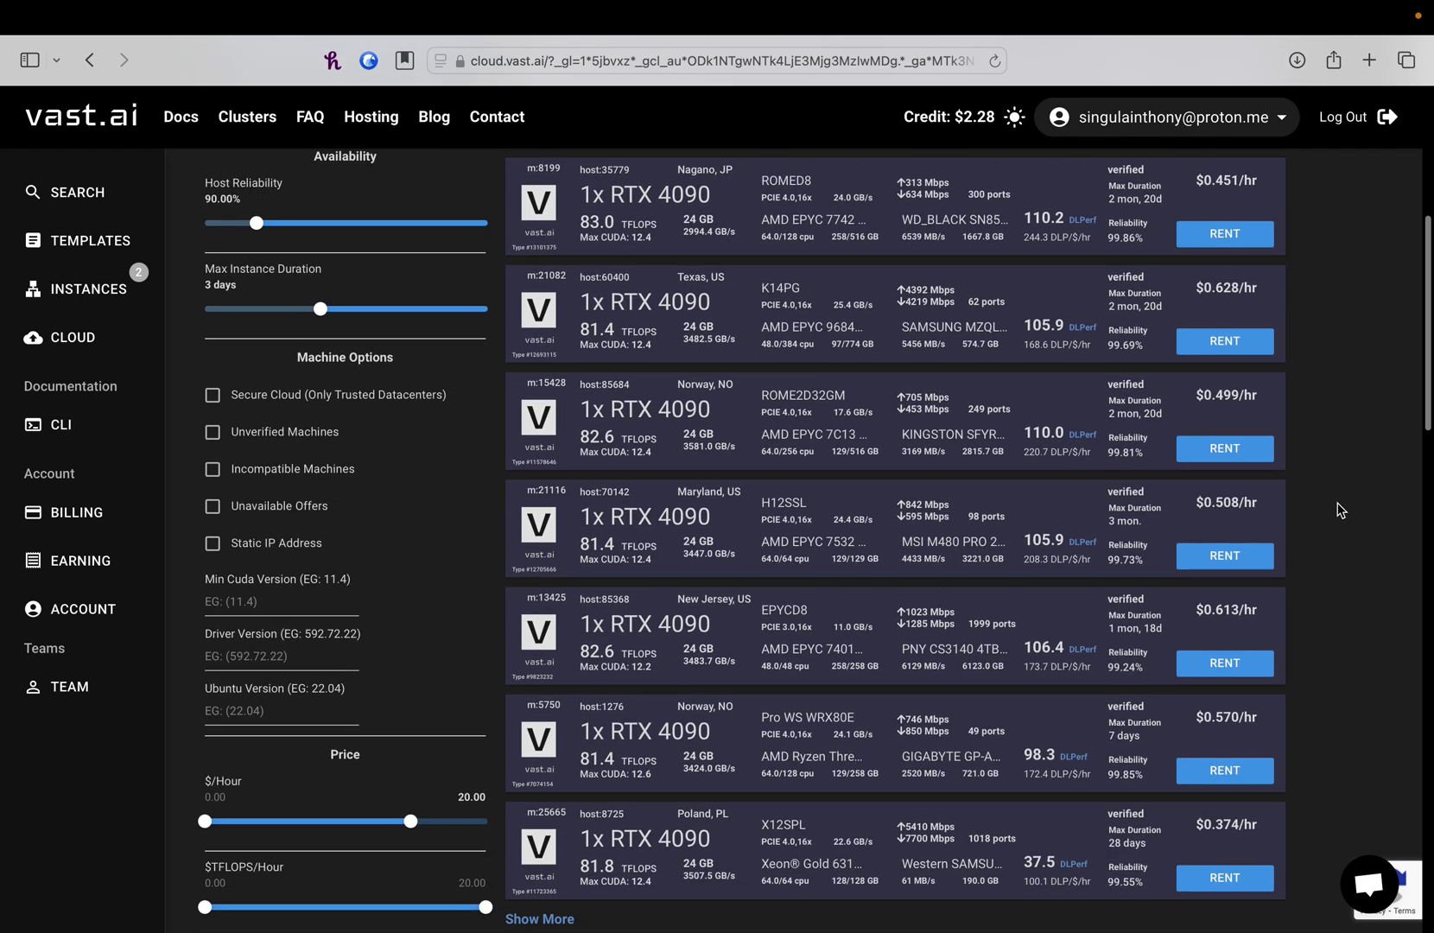
scroll(1340, 509, down, 1)
scroll(1339, 505, up, 3)
mouse_move(1247, 489)
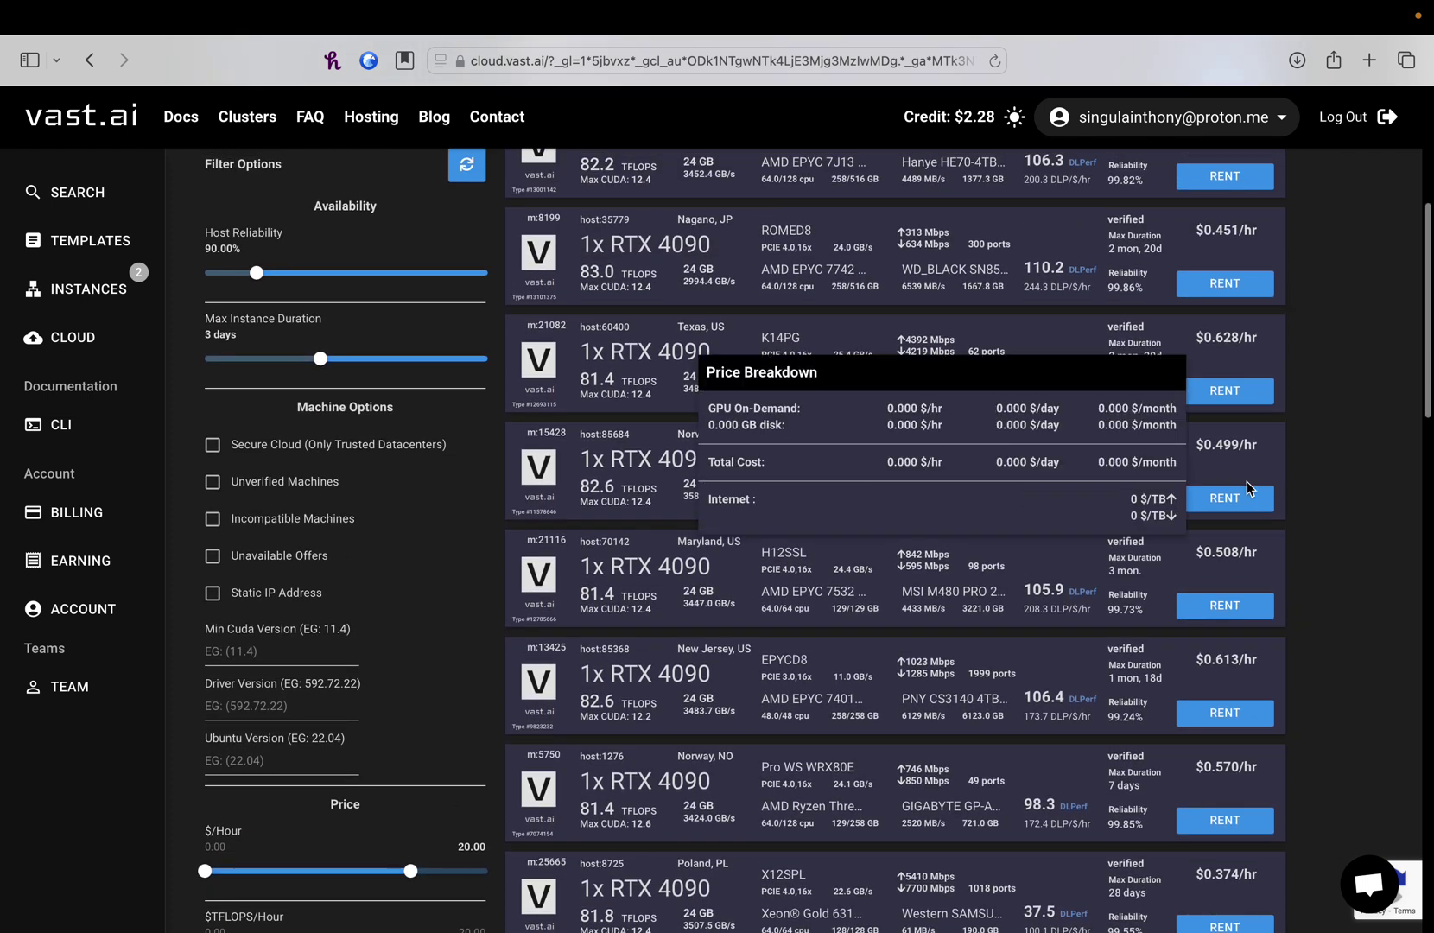
click(1224, 499)
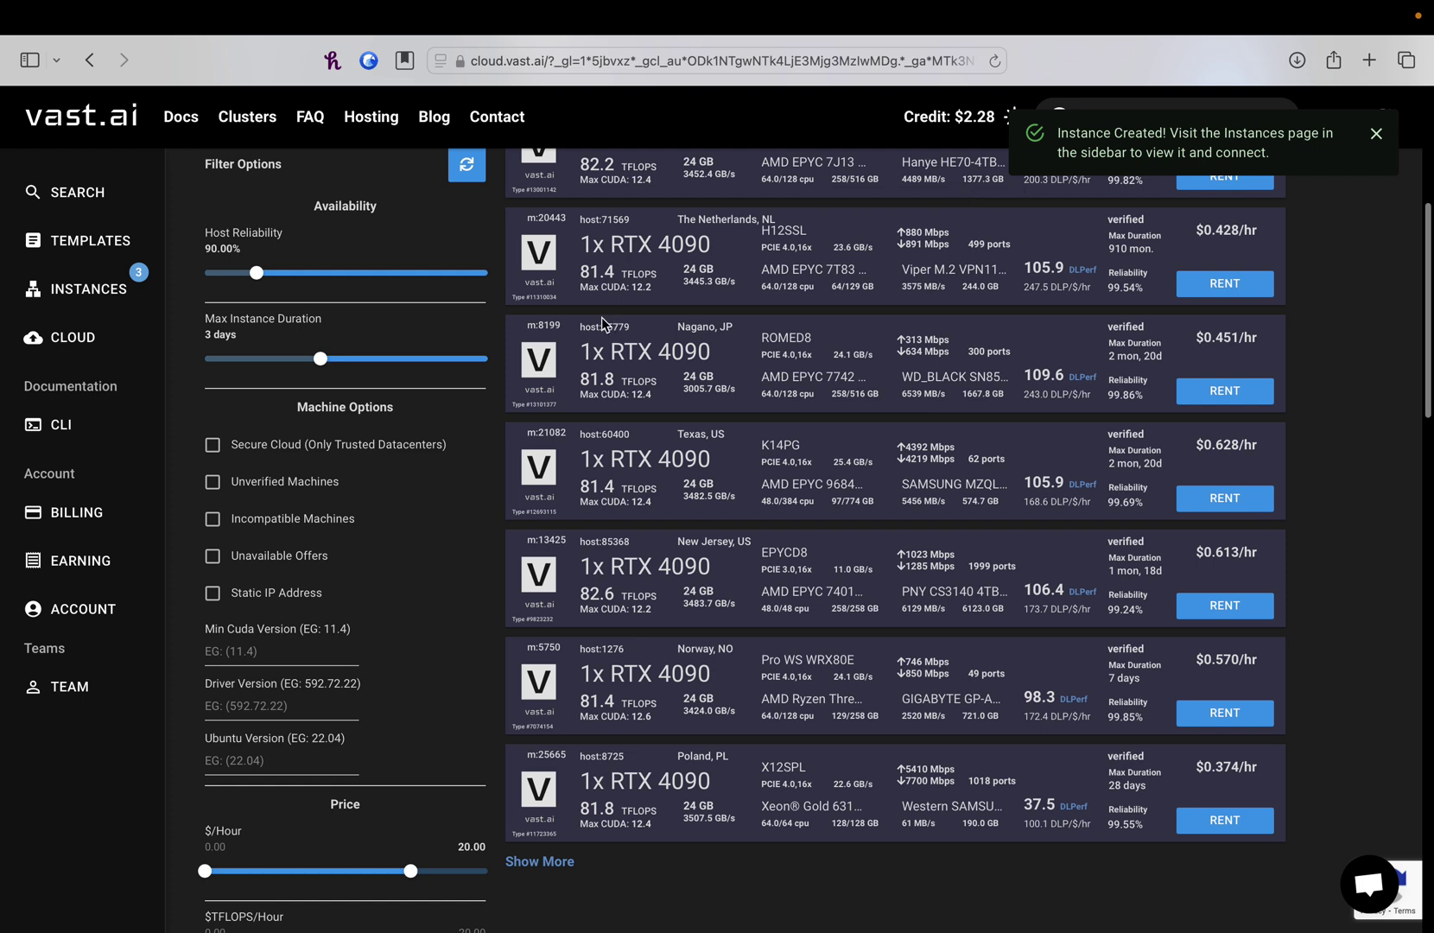
On the Instances page, destroy the older Kanagawa, JP RTX 4090 instance.
click(63, 288)
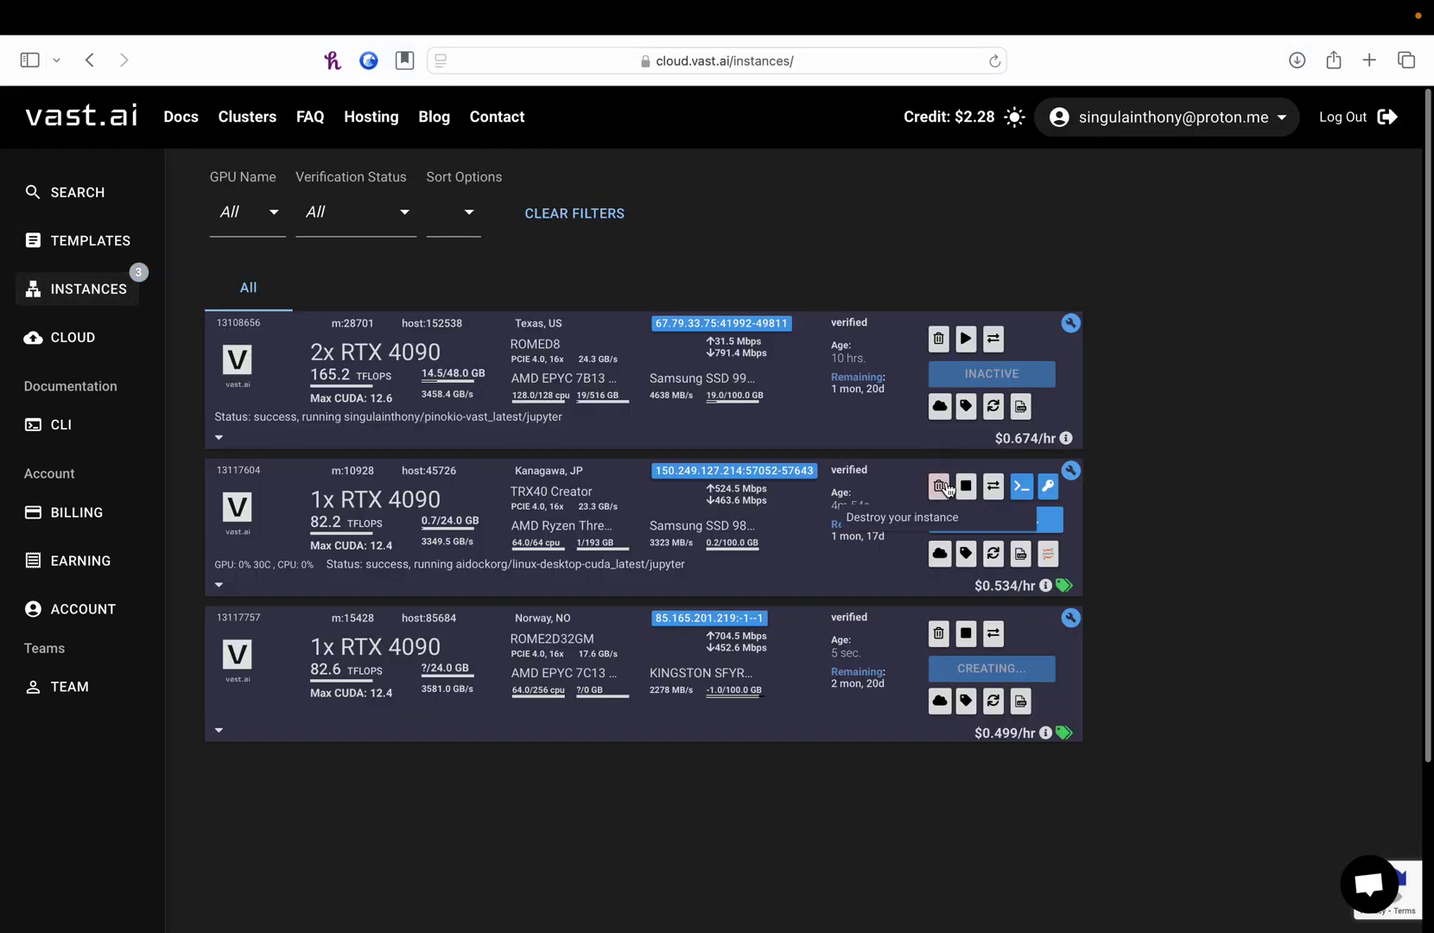
click(940, 486)
click(874, 574)
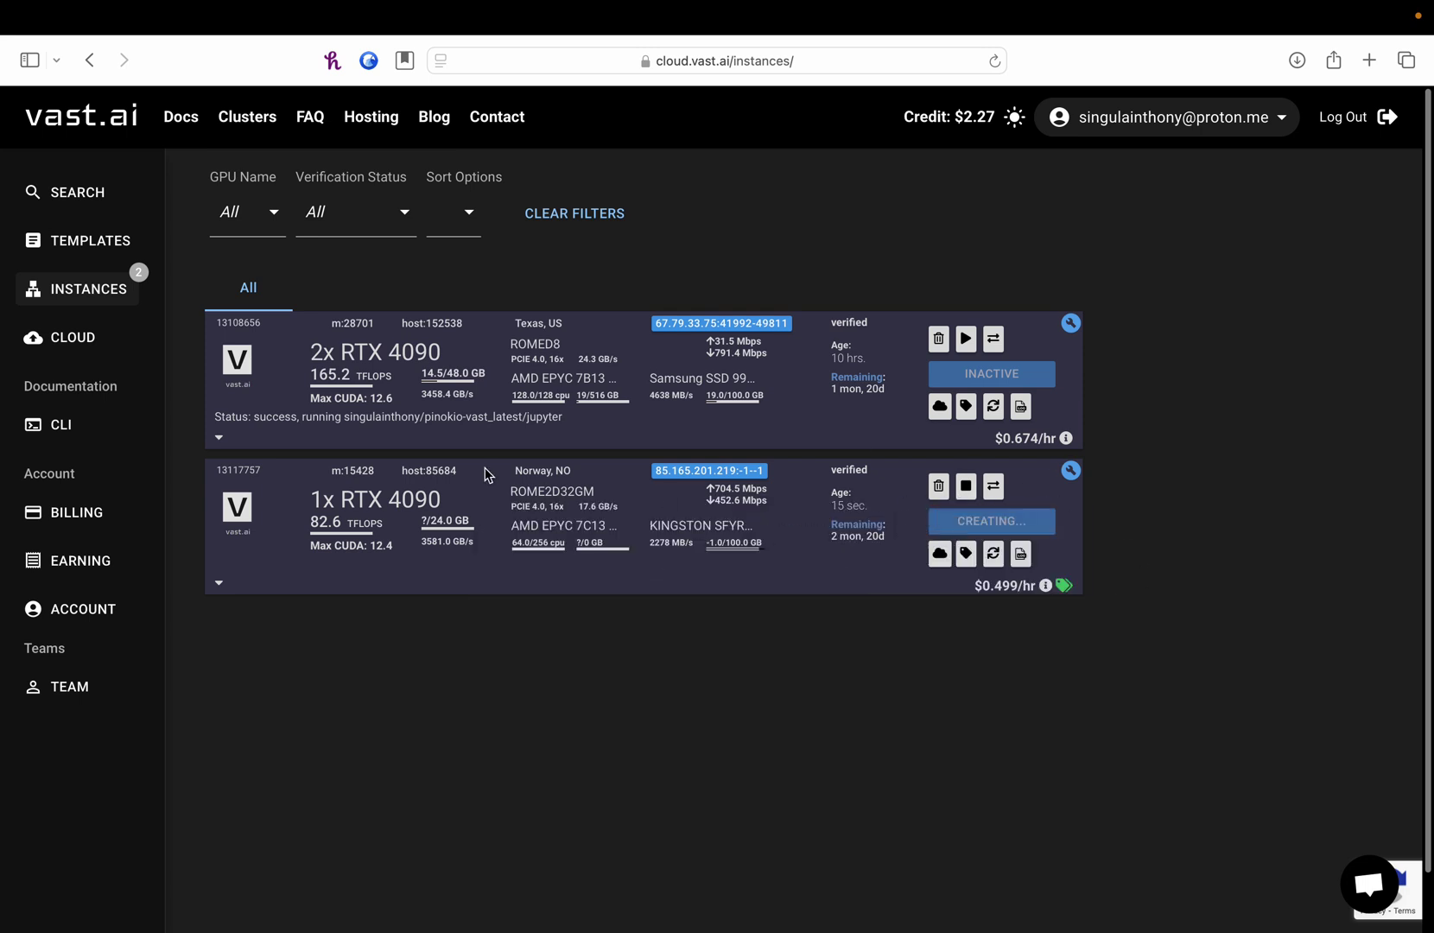
Expand the new Norway instance to show its full details.
click(220, 582)
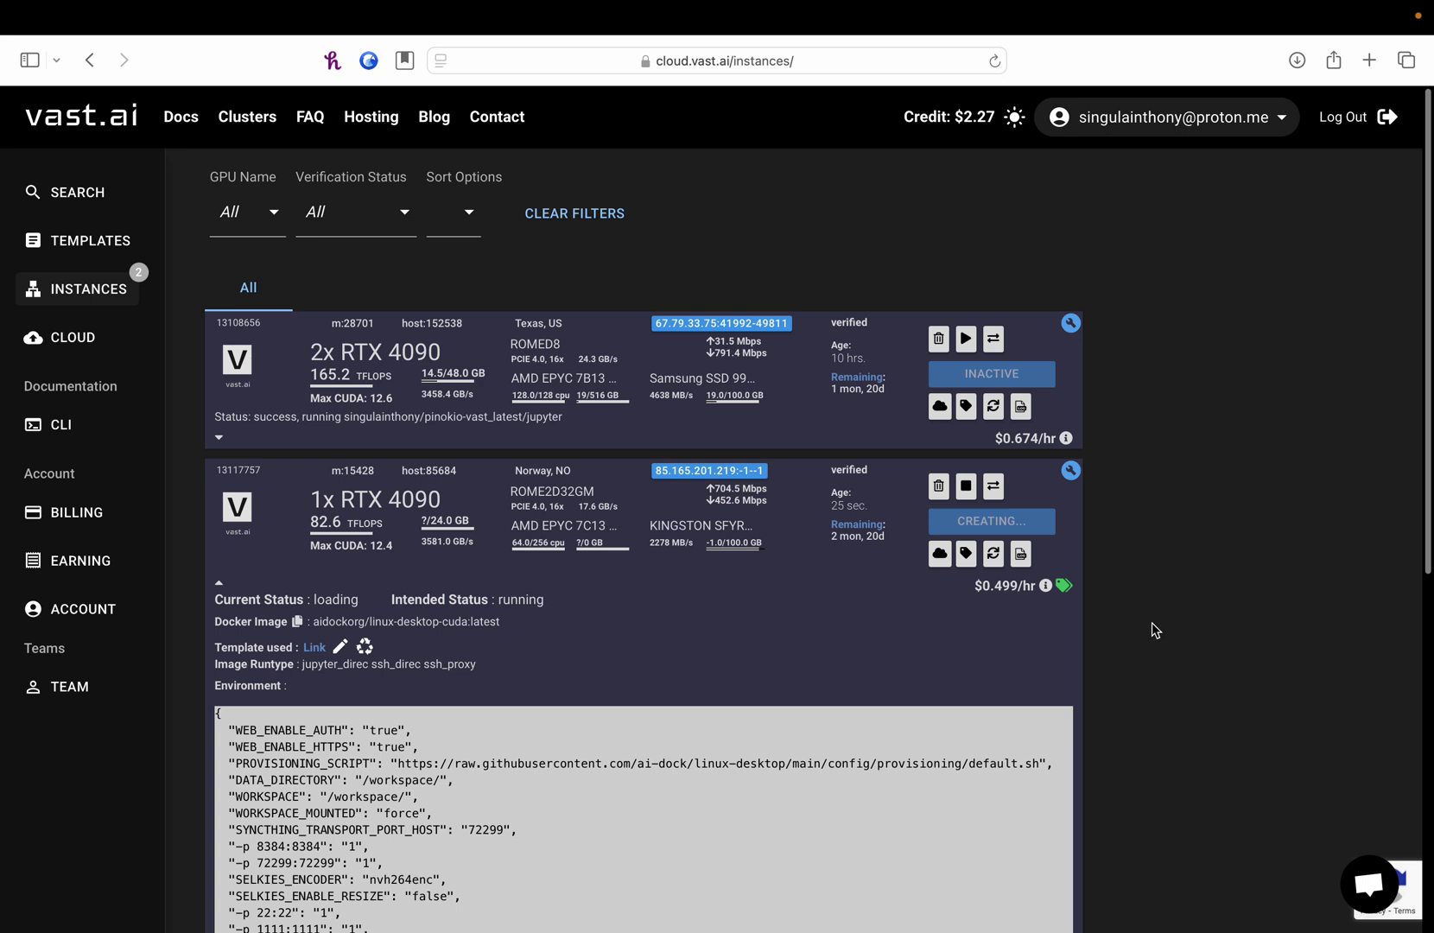
scroll(887, 619, down, 1)
scroll(886, 612, up, 1)
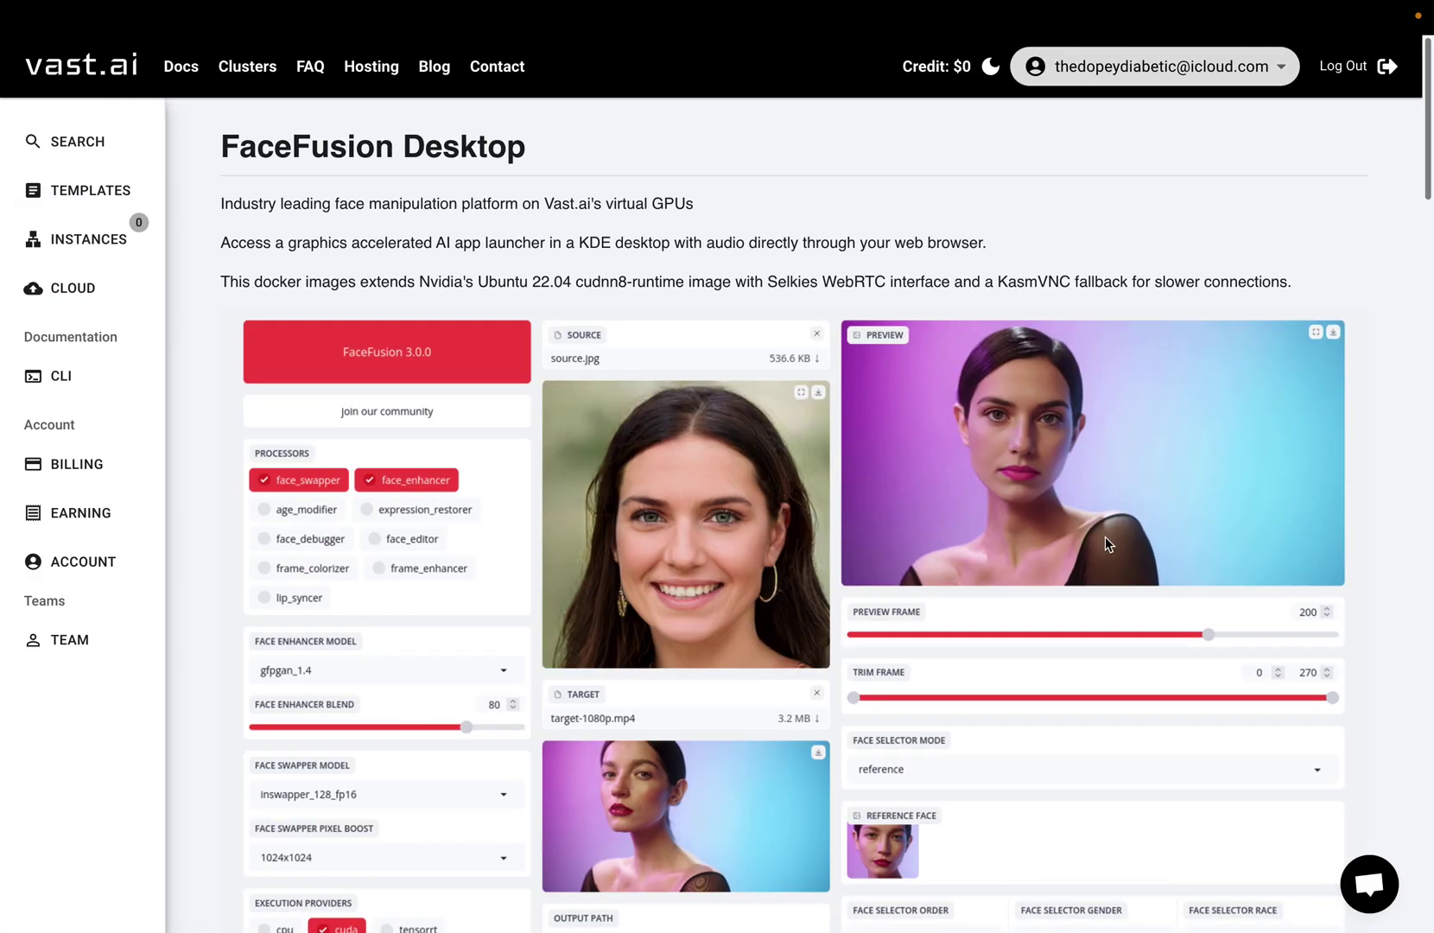
Copy the seven-line Basic Default Installation commands from the FaceFusion Desktop template page.
scroll(1106, 540, down, 6)
scroll(1106, 540, down, 7)
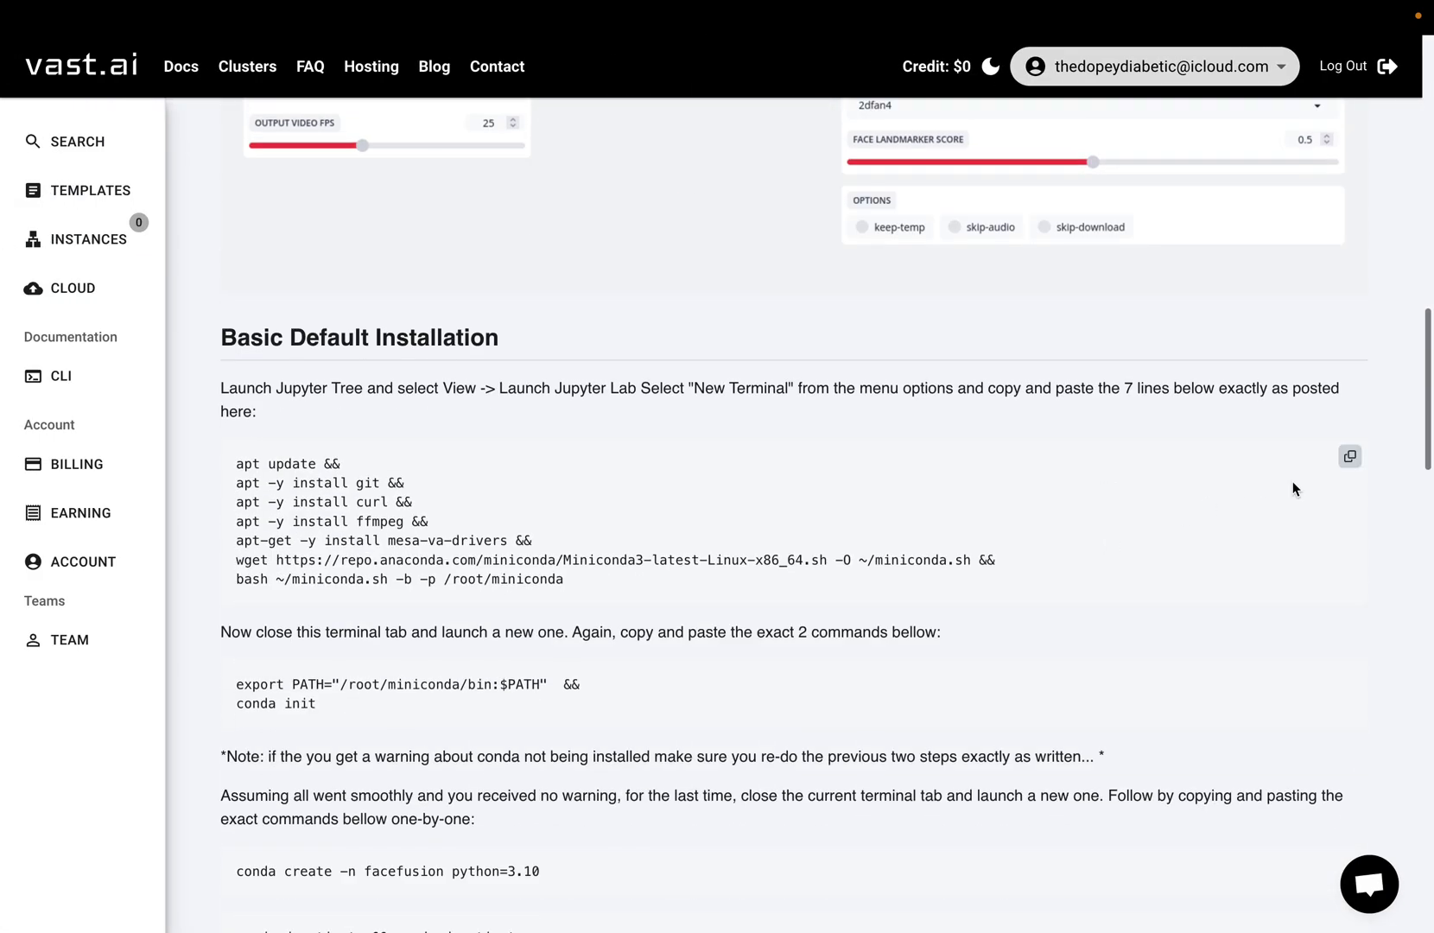
click(1350, 459)
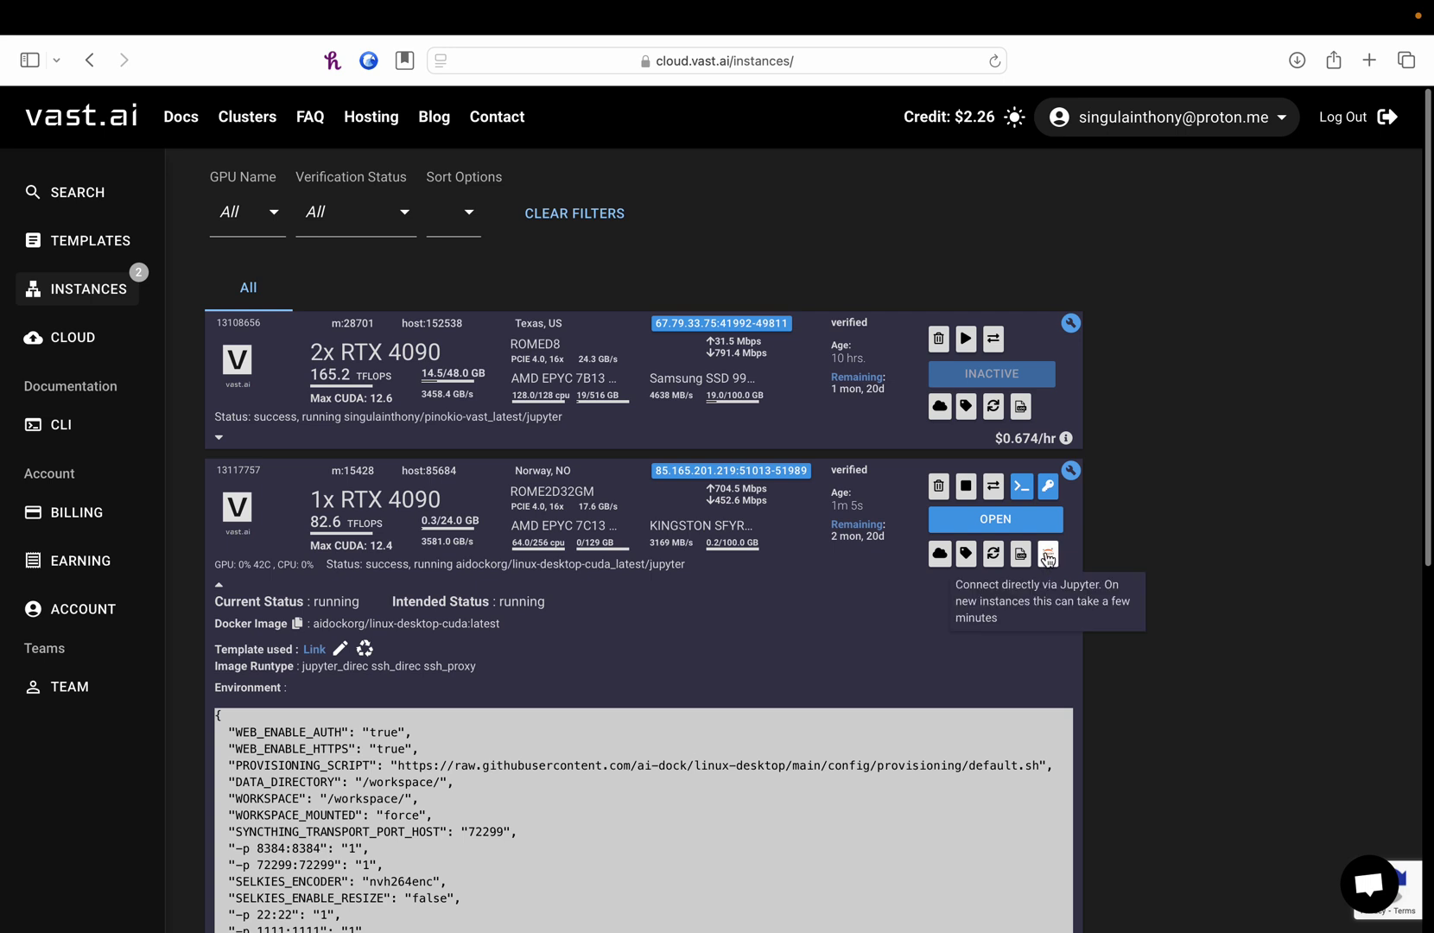
Open the instance's Jupyter page and bypass Safari's certificate warning to reach the file browser.
click(1047, 555)
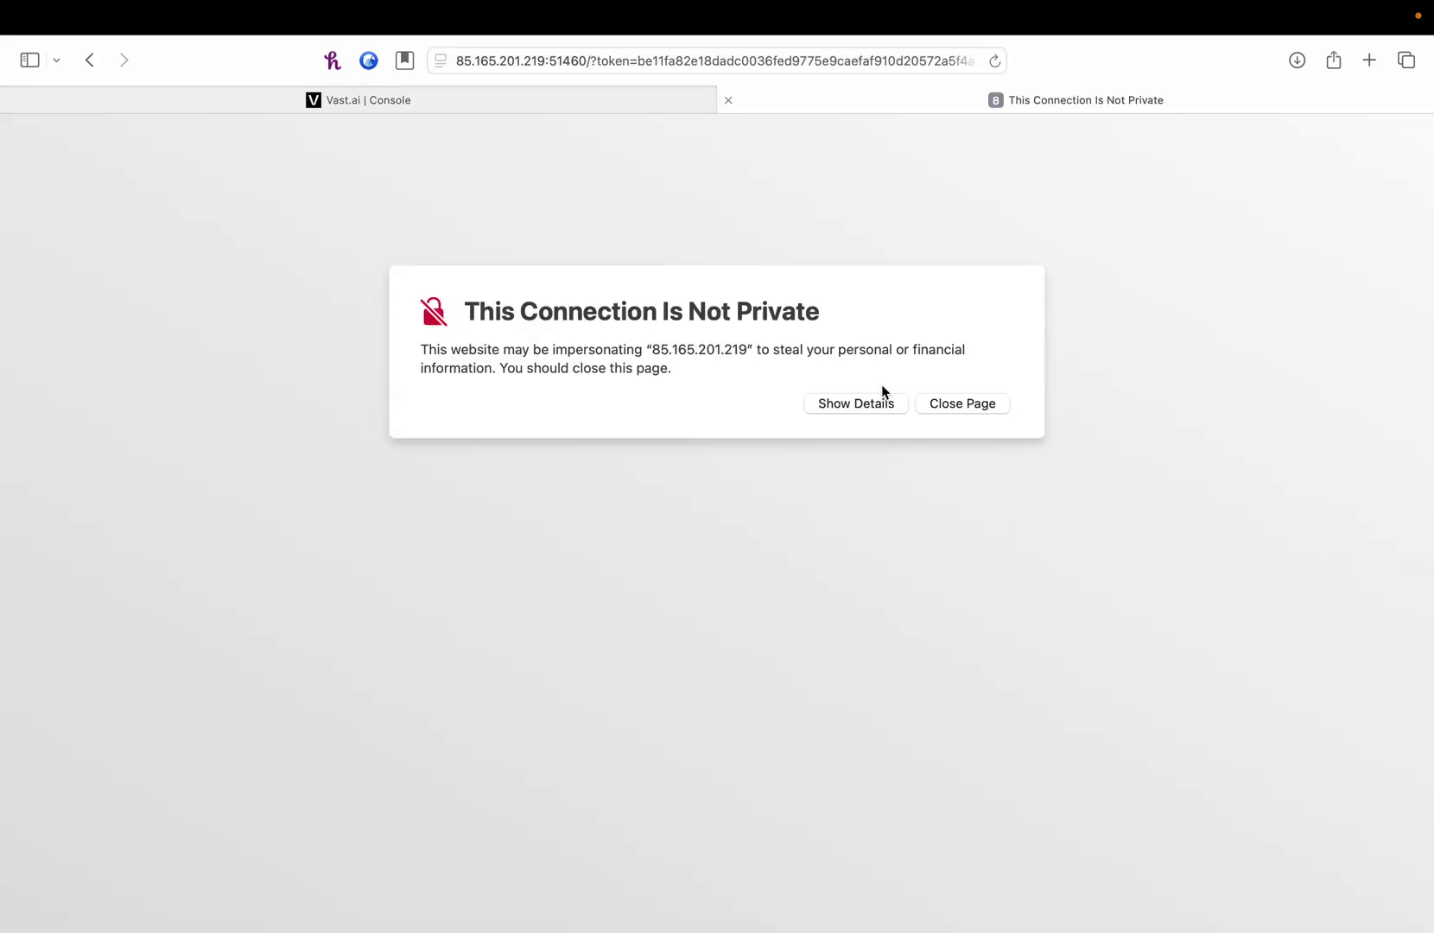
click(852, 405)
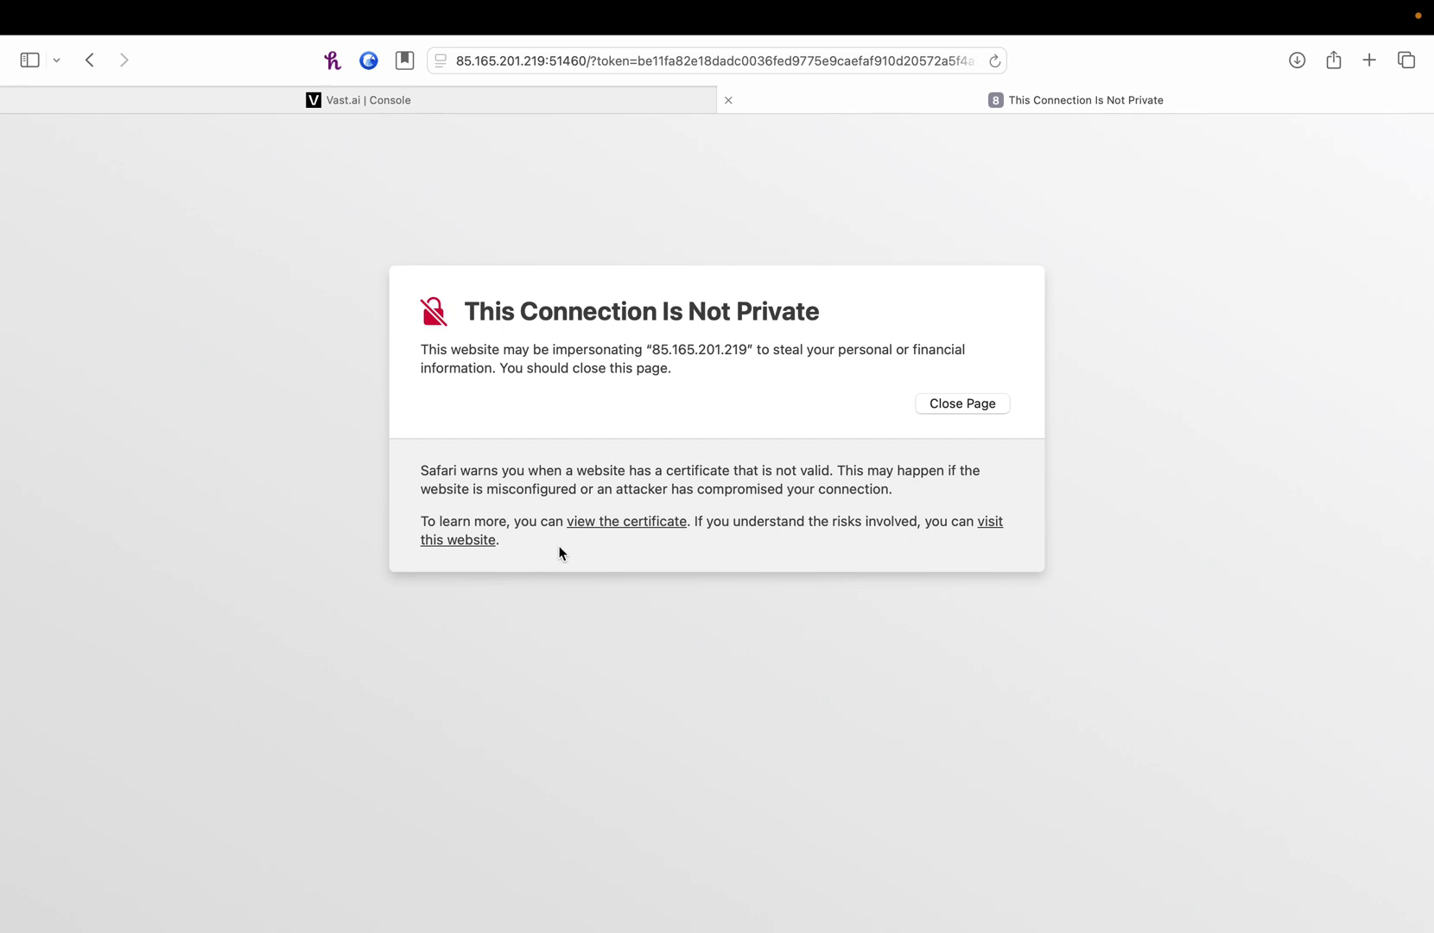
click(443, 540)
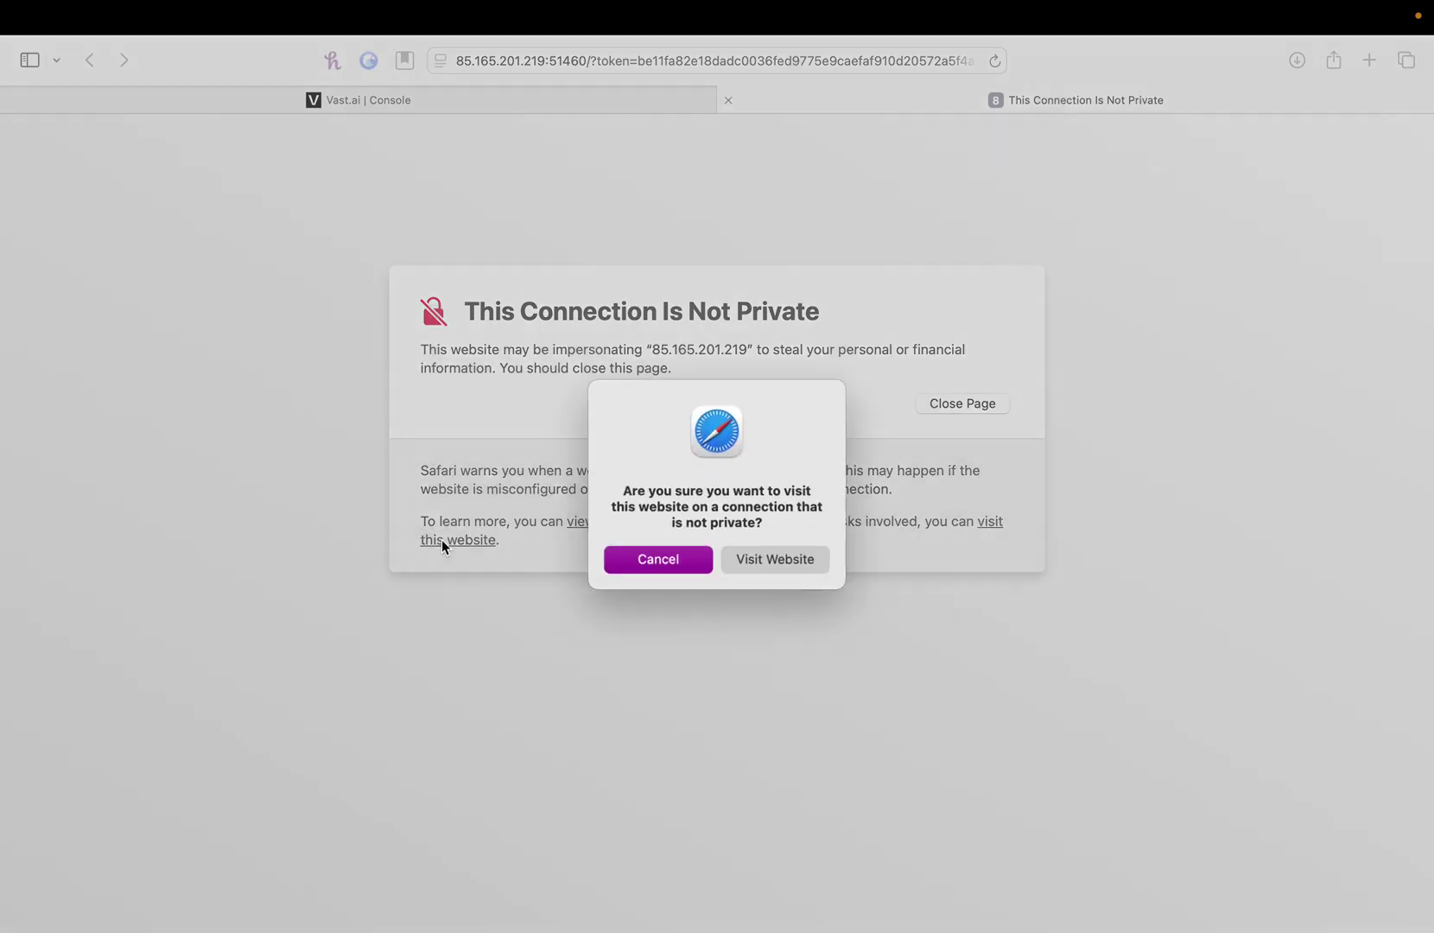
click(757, 567)
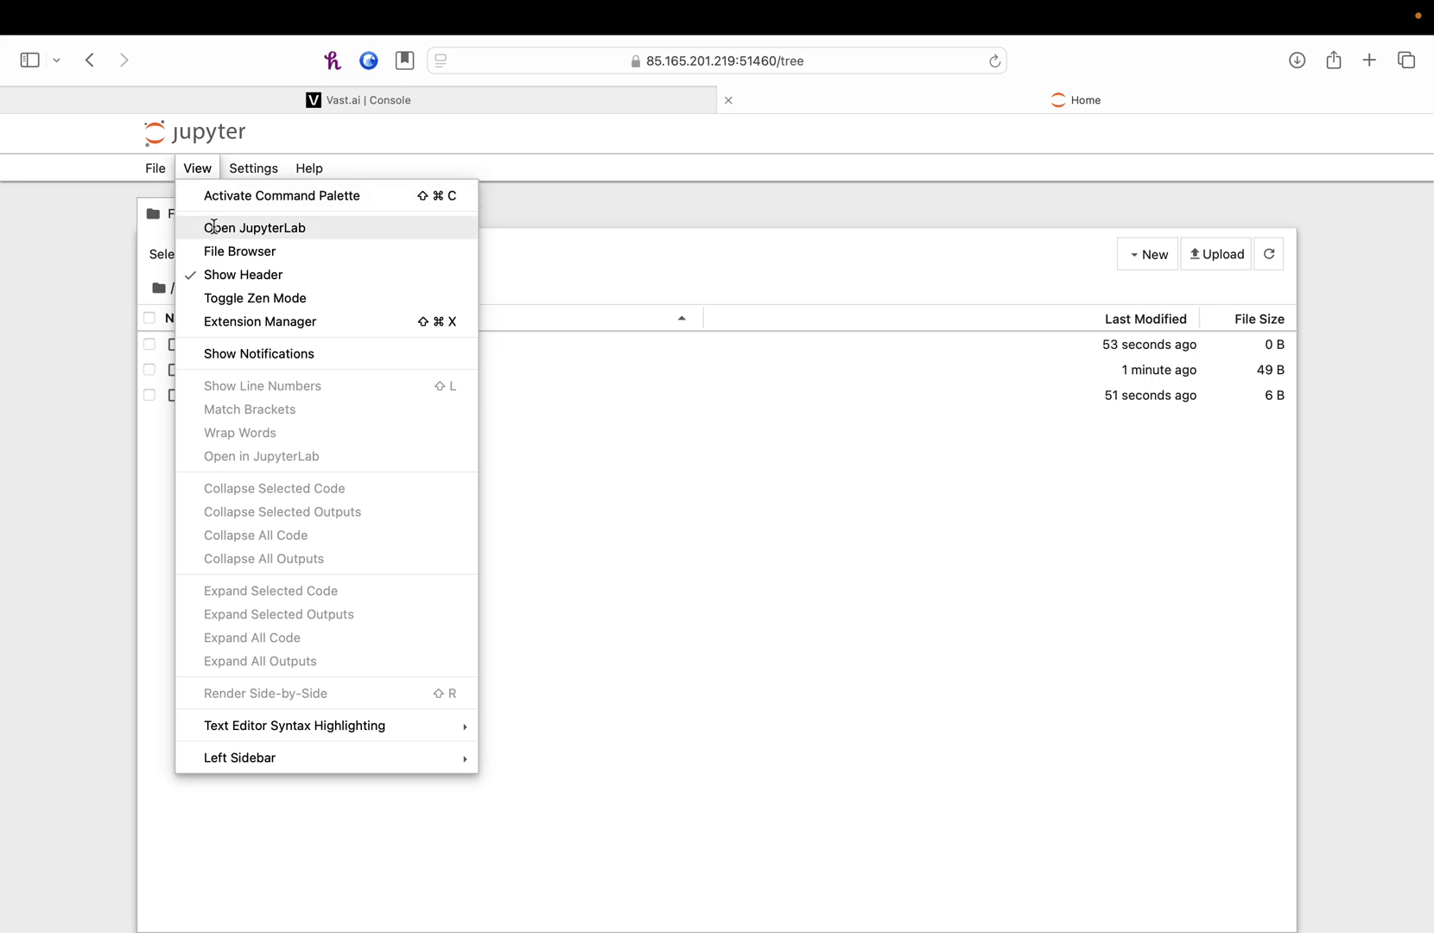
Switch to the full JupyterLab interface via View > Open JupyterLab.
click(198, 167)
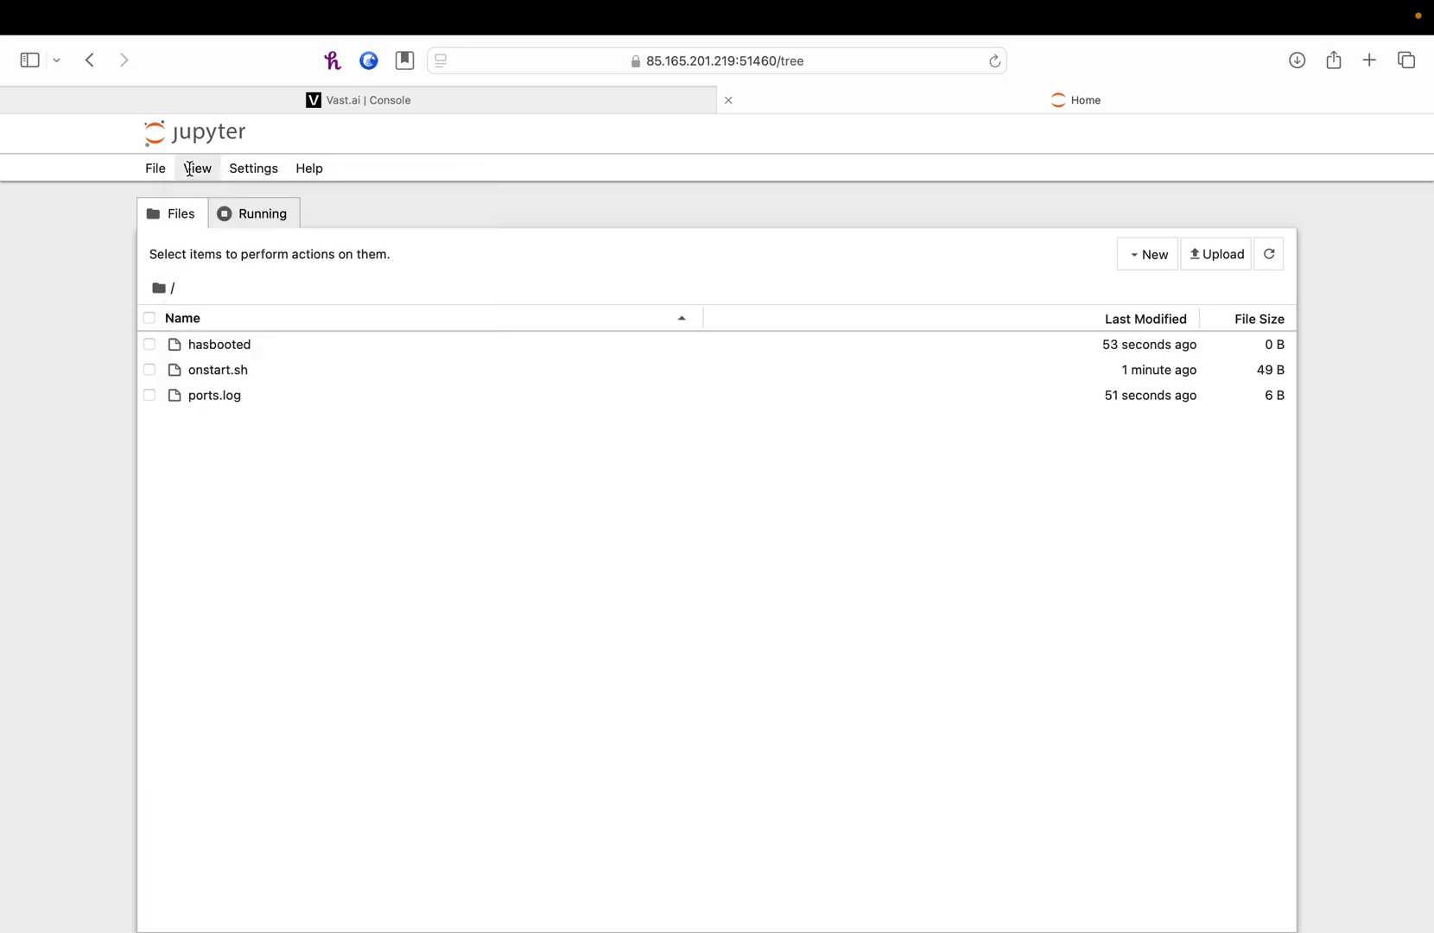
click(195, 169)
click(206, 230)
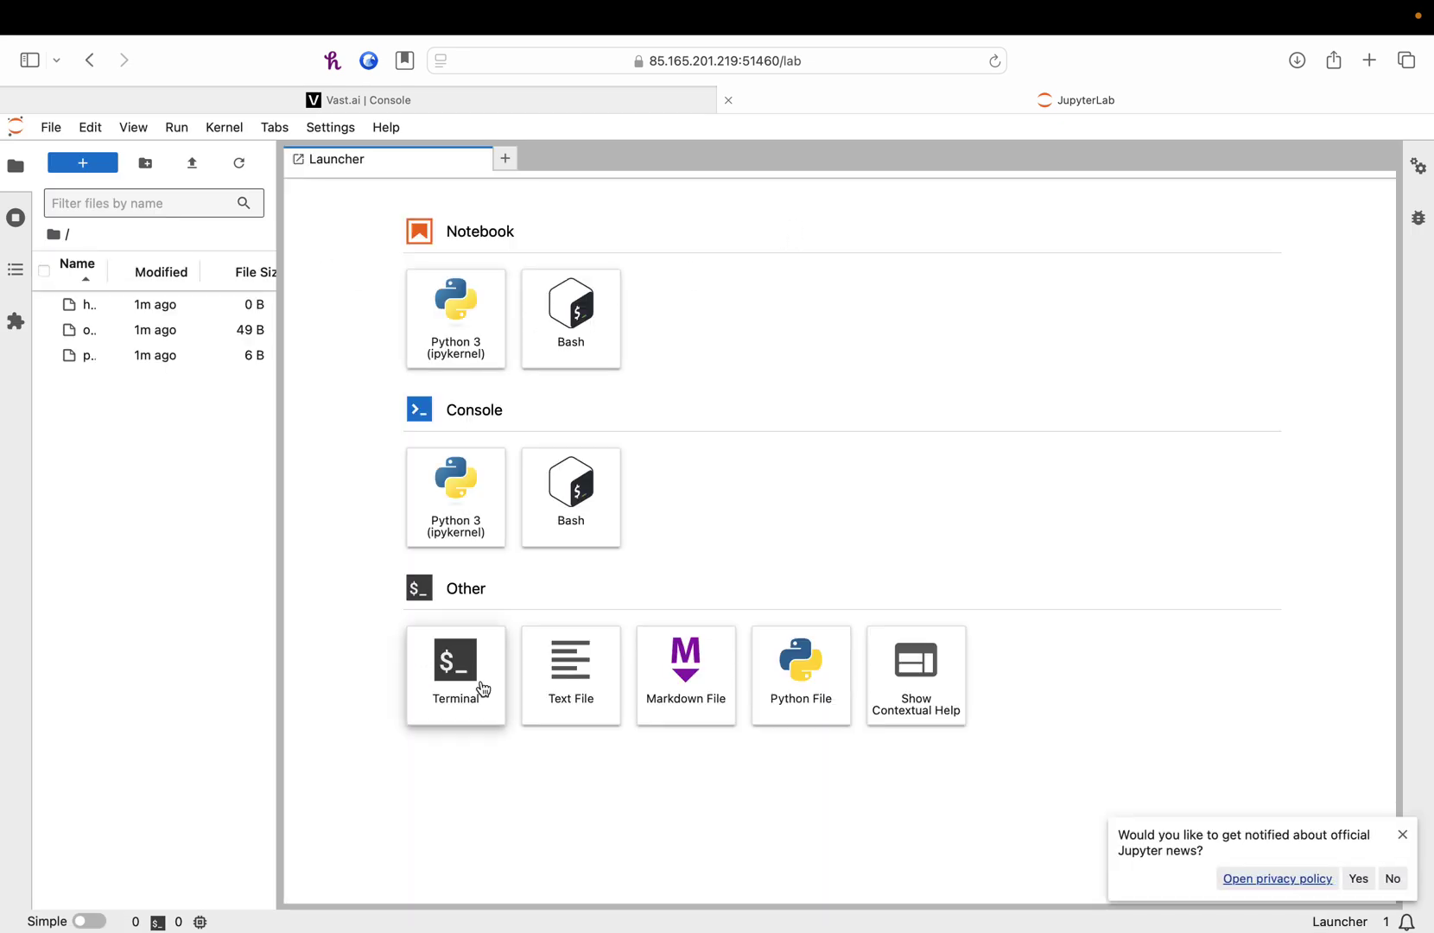
Start a new terminal and run the pasted seven-line apt and Miniconda install commands.
click(467, 676)
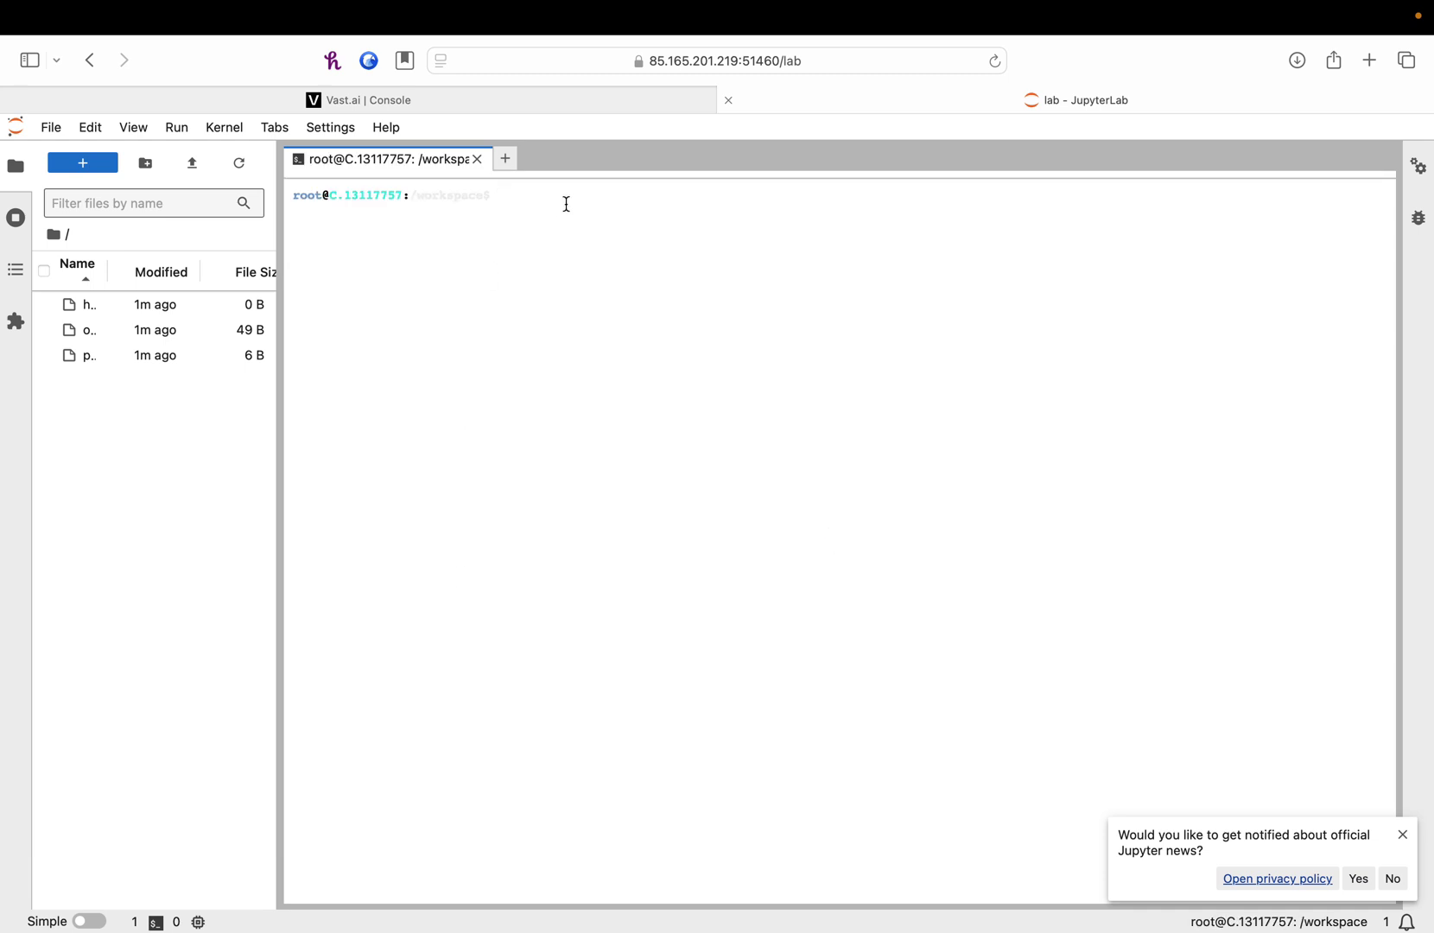
text(apt update && apt -y install git && apt -y install curl && apt -y install ffmpeg && apt-get -y install mesa-va-drivers && wget https://repo.anaconda.com/miniconda/Miniconda3-latest-Linux-x86_64.sh -O ~/miniconda.sh && bash ~/miniconda.sh -b -p /root/miniconda)
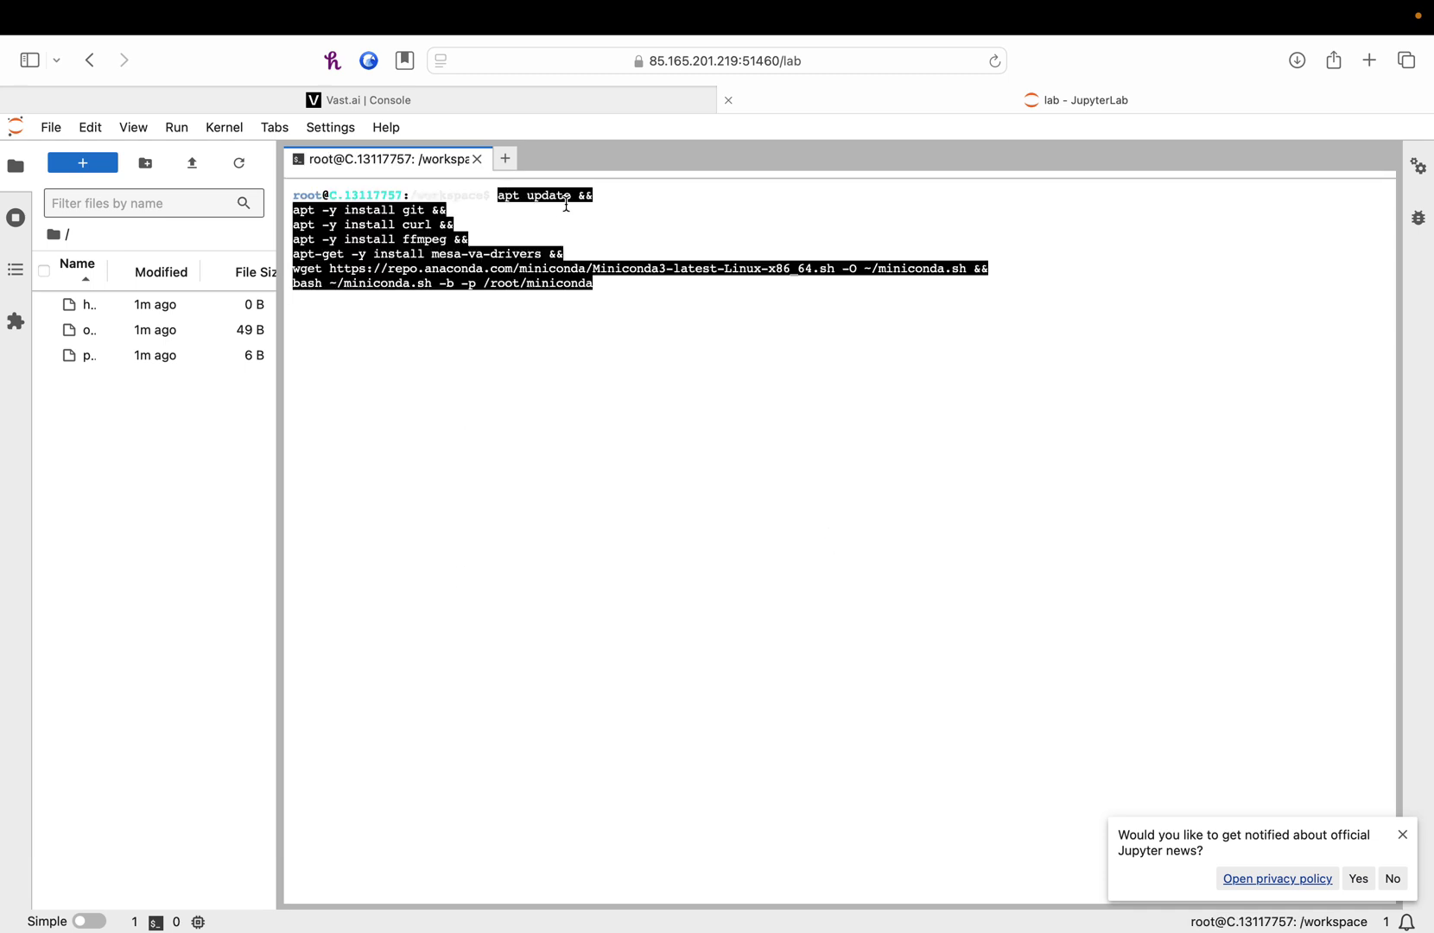
key(Return)
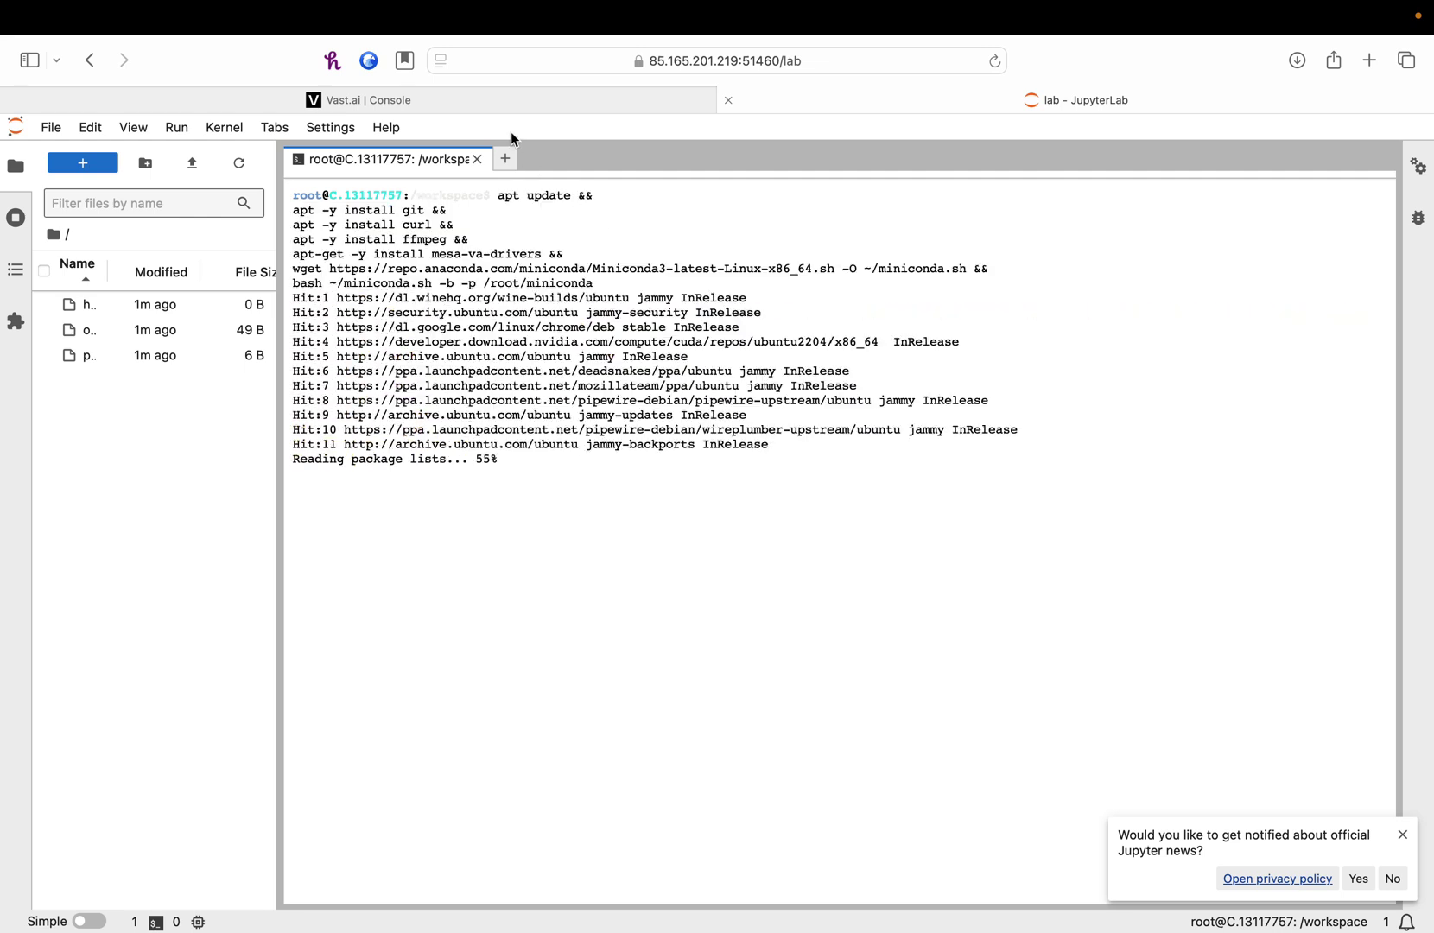
Copy the export PATH and conda init block from the docs and run it in the terminal.
key(ctrl+Left)
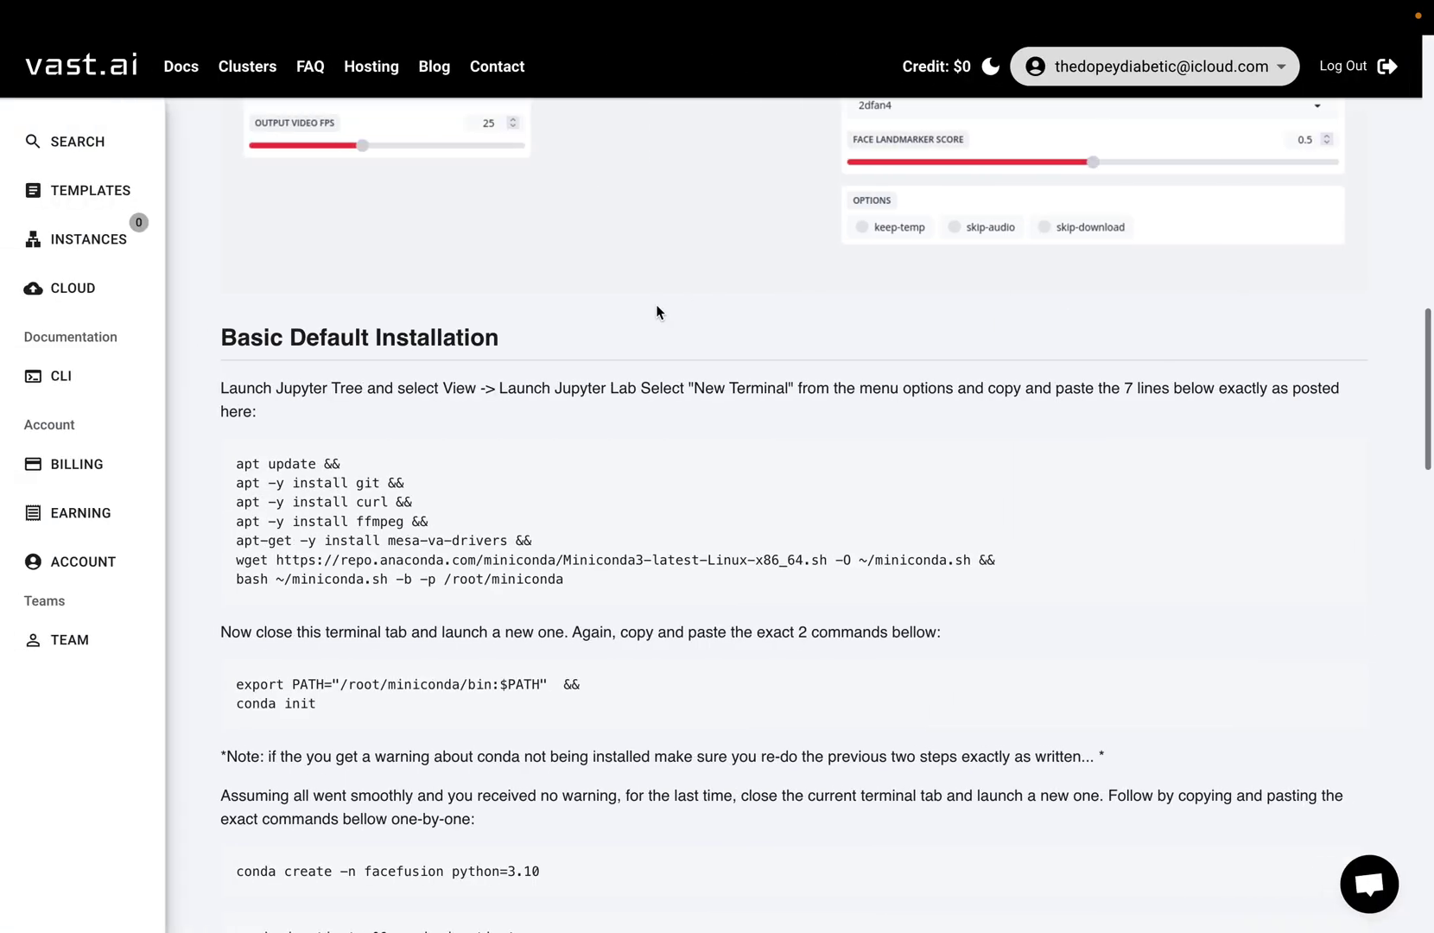
scroll(1036, 545, down, 3)
click(1350, 452)
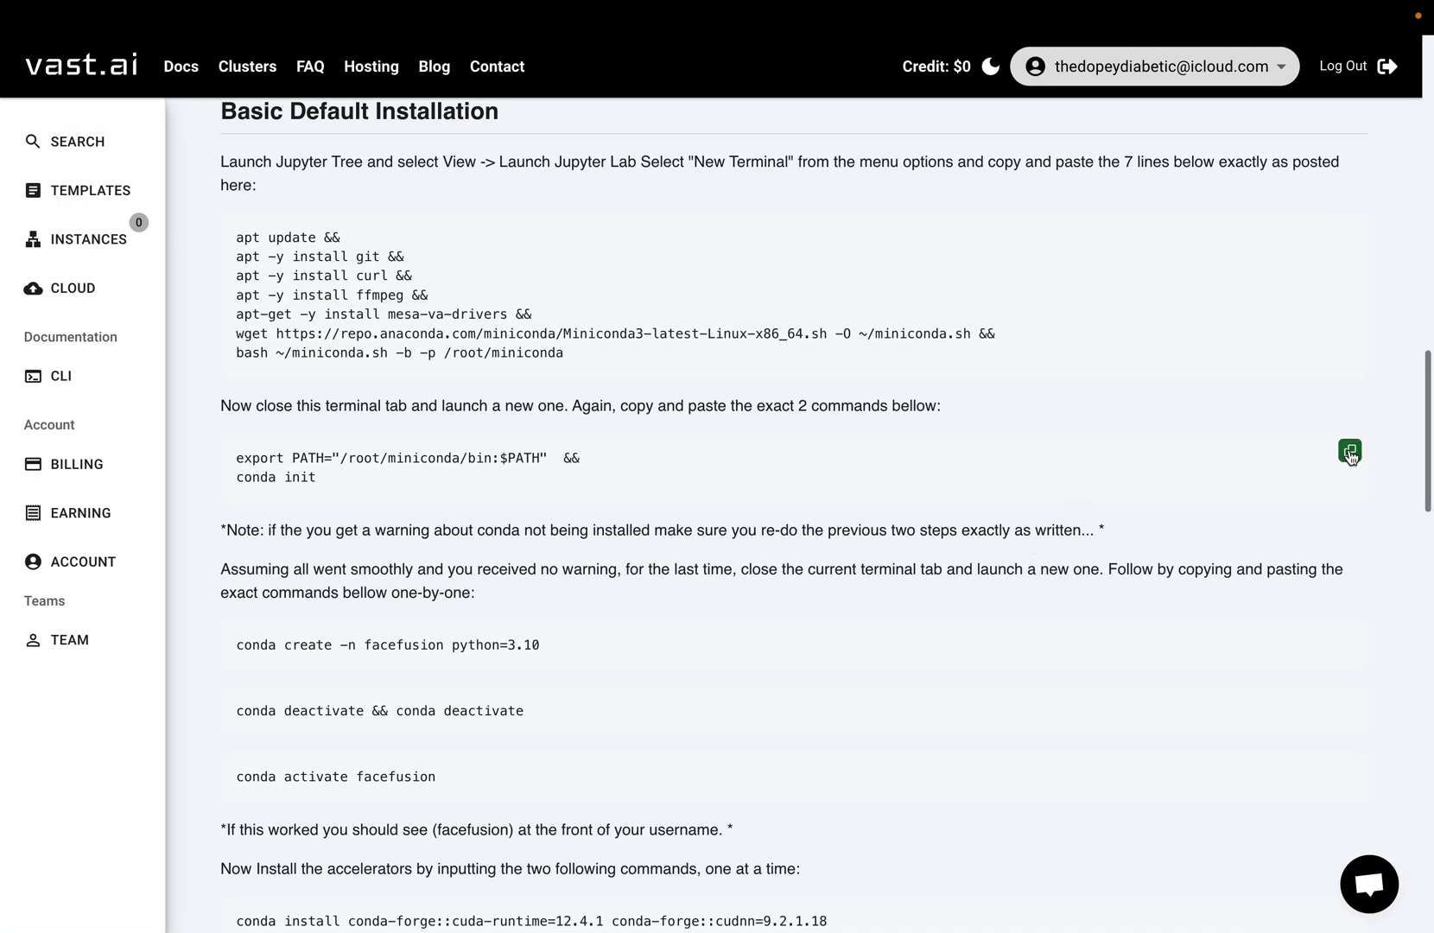
key(ctrl+Right)
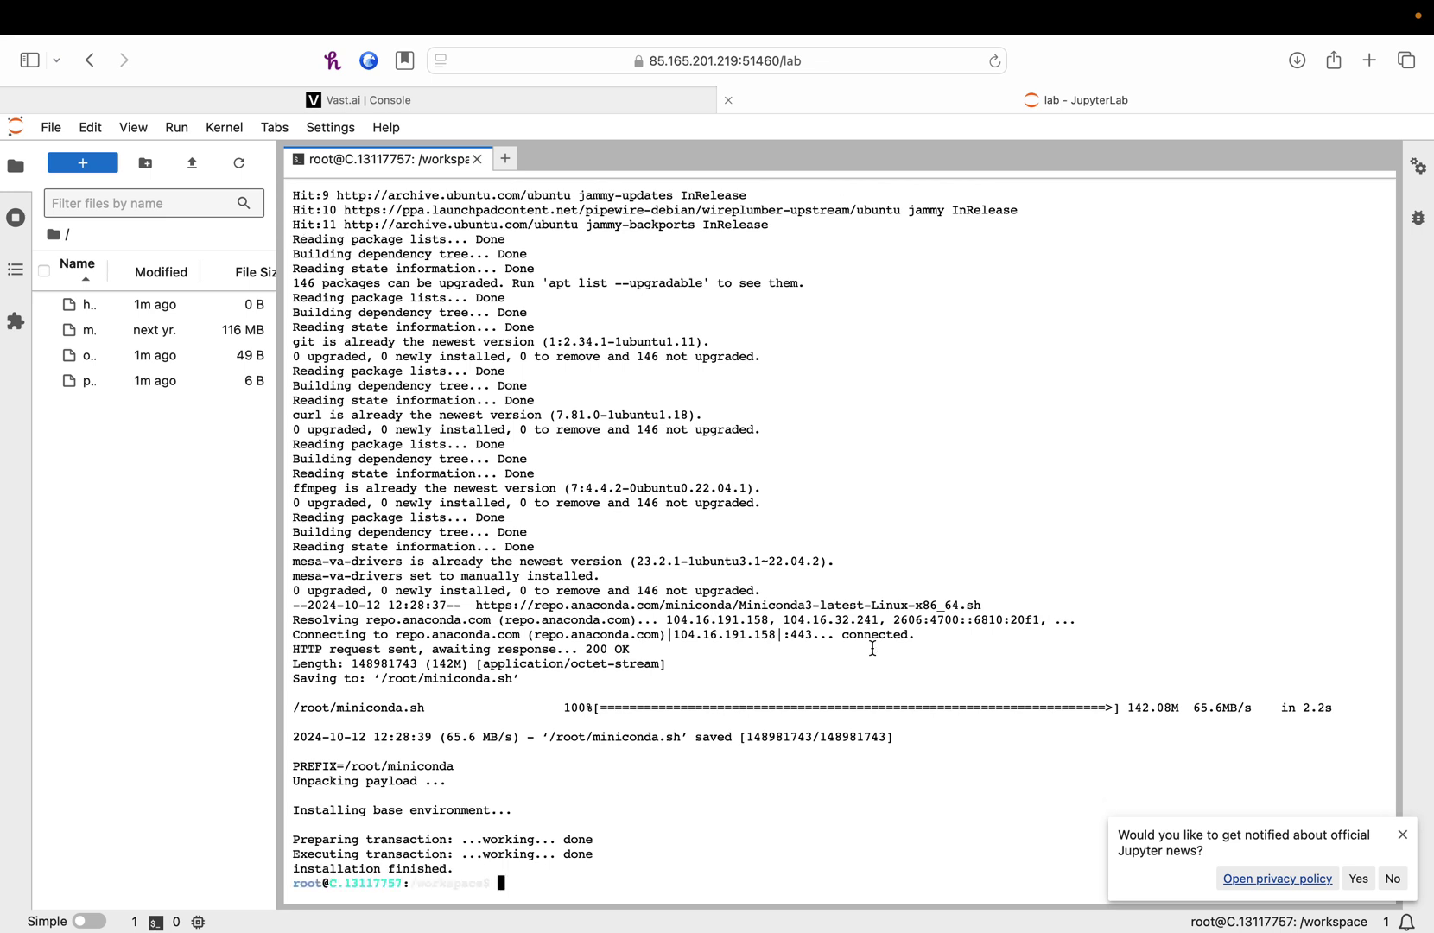
key(super+v)
key(Return)
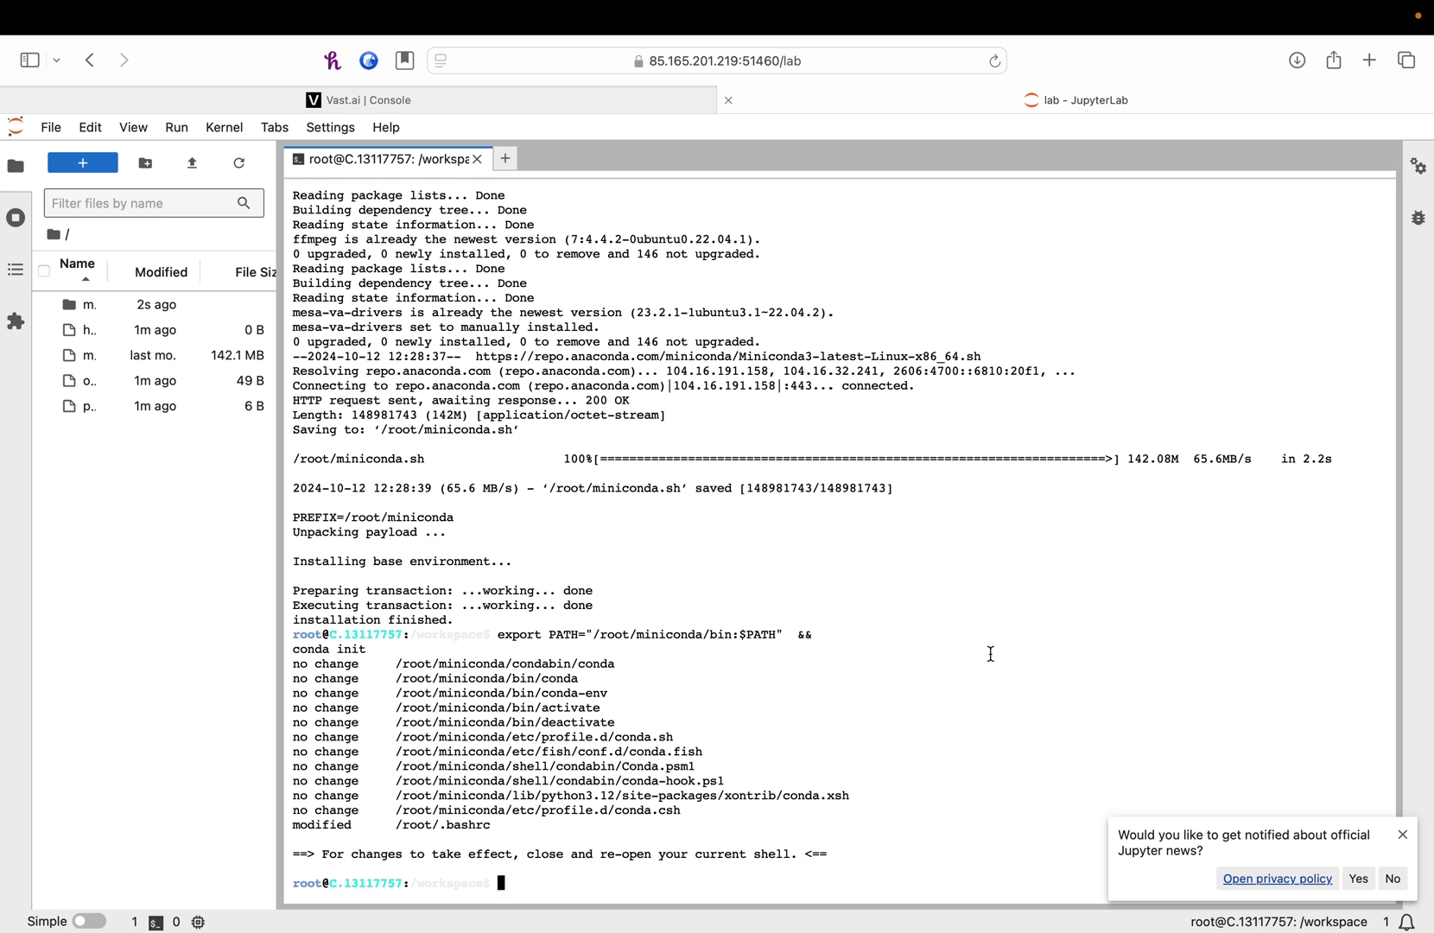
In a fresh terminal, run 'conda create -n facefusion python=3.10' and confirm with y.
click(477, 161)
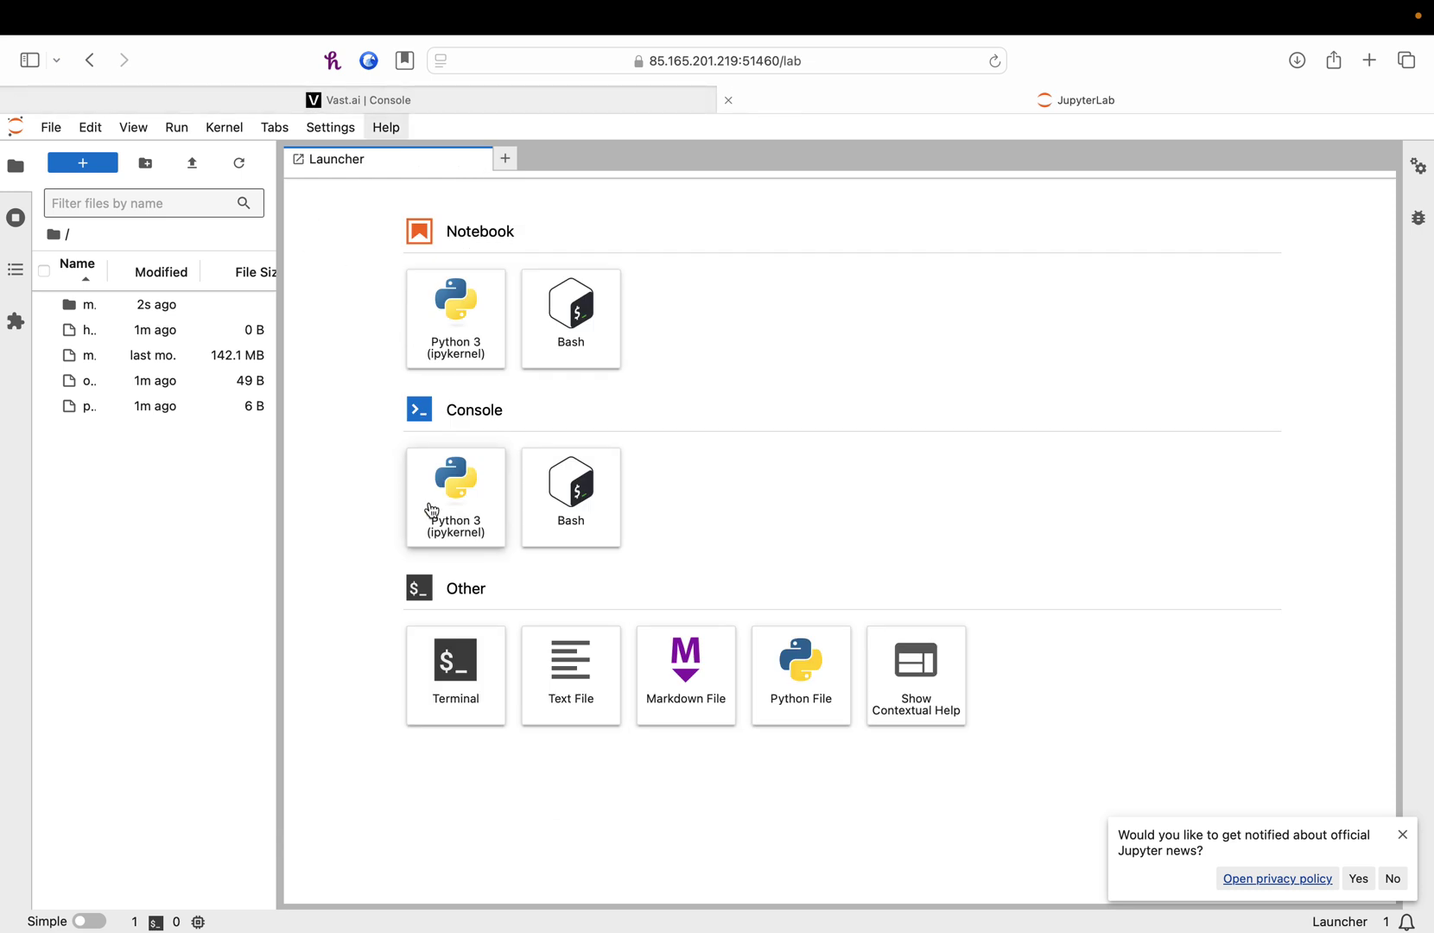
click(466, 665)
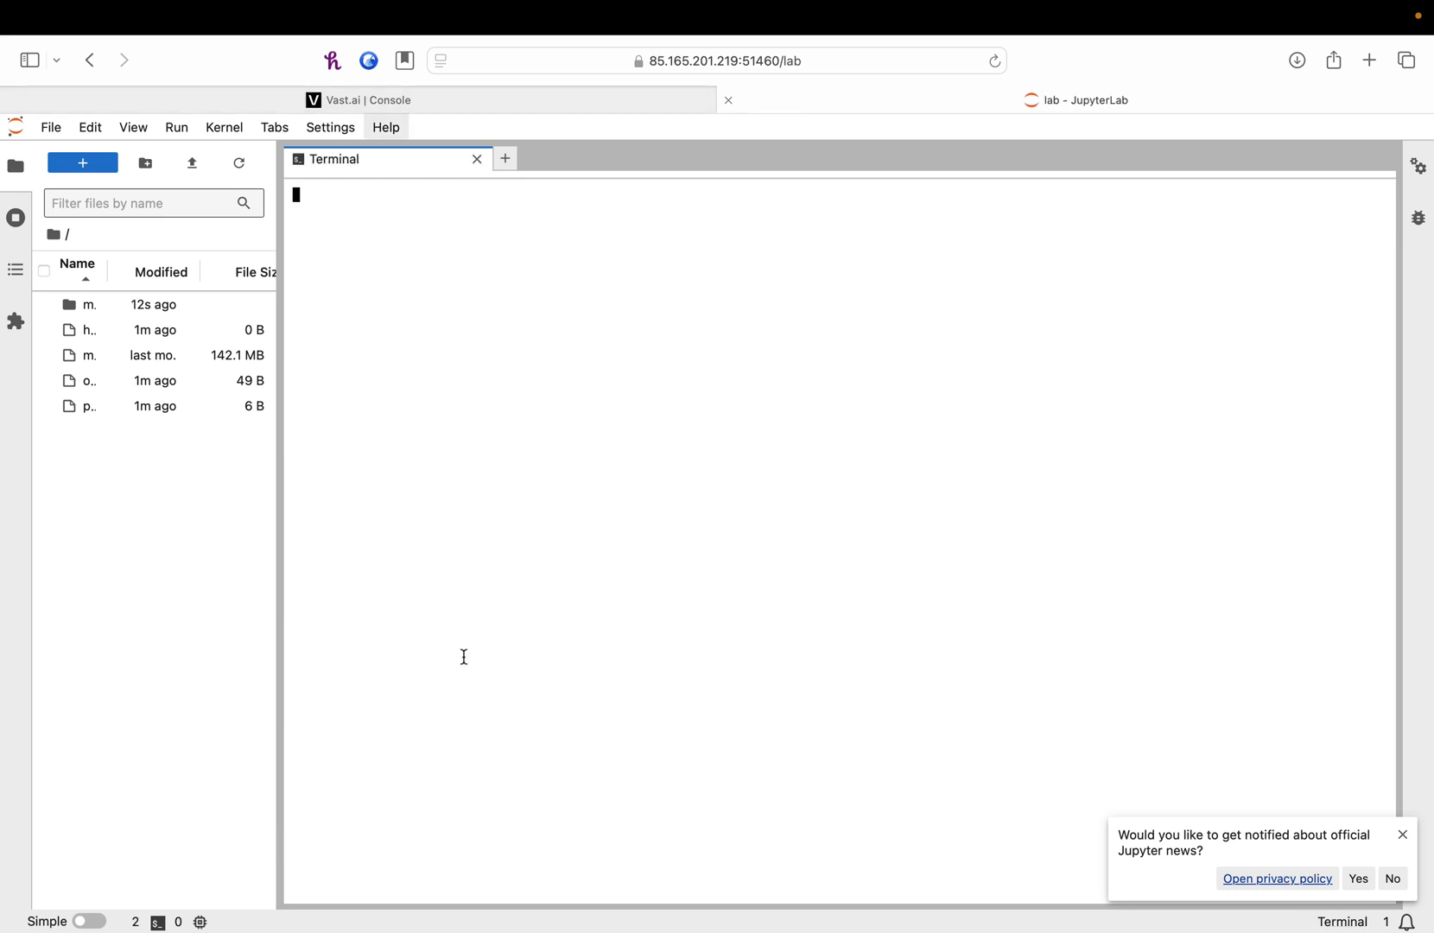
key(ctrl+Left)
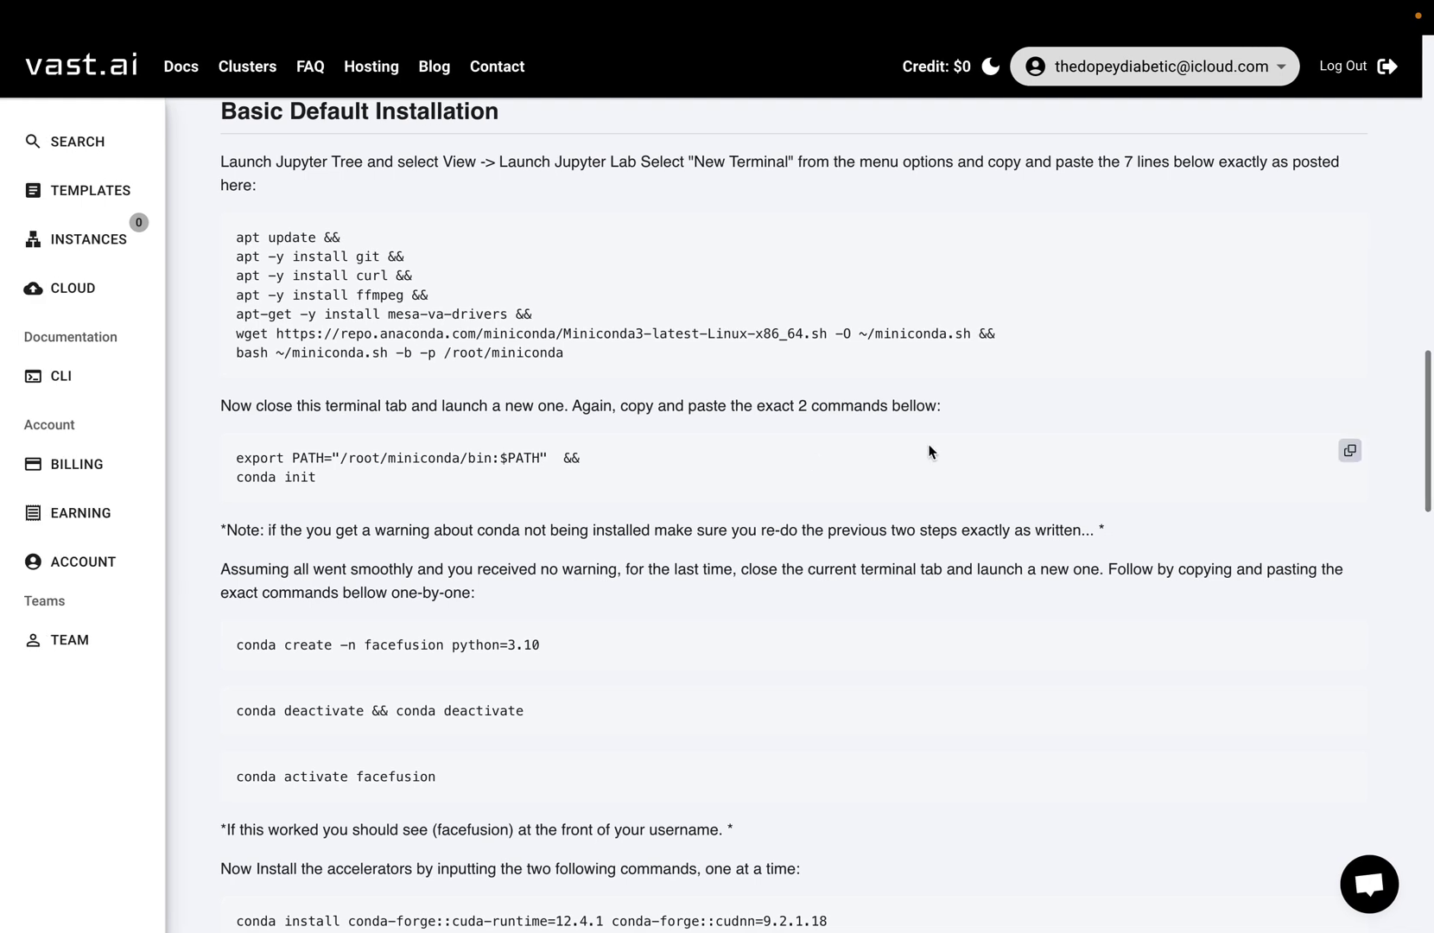
scroll(1277, 545, down, 2)
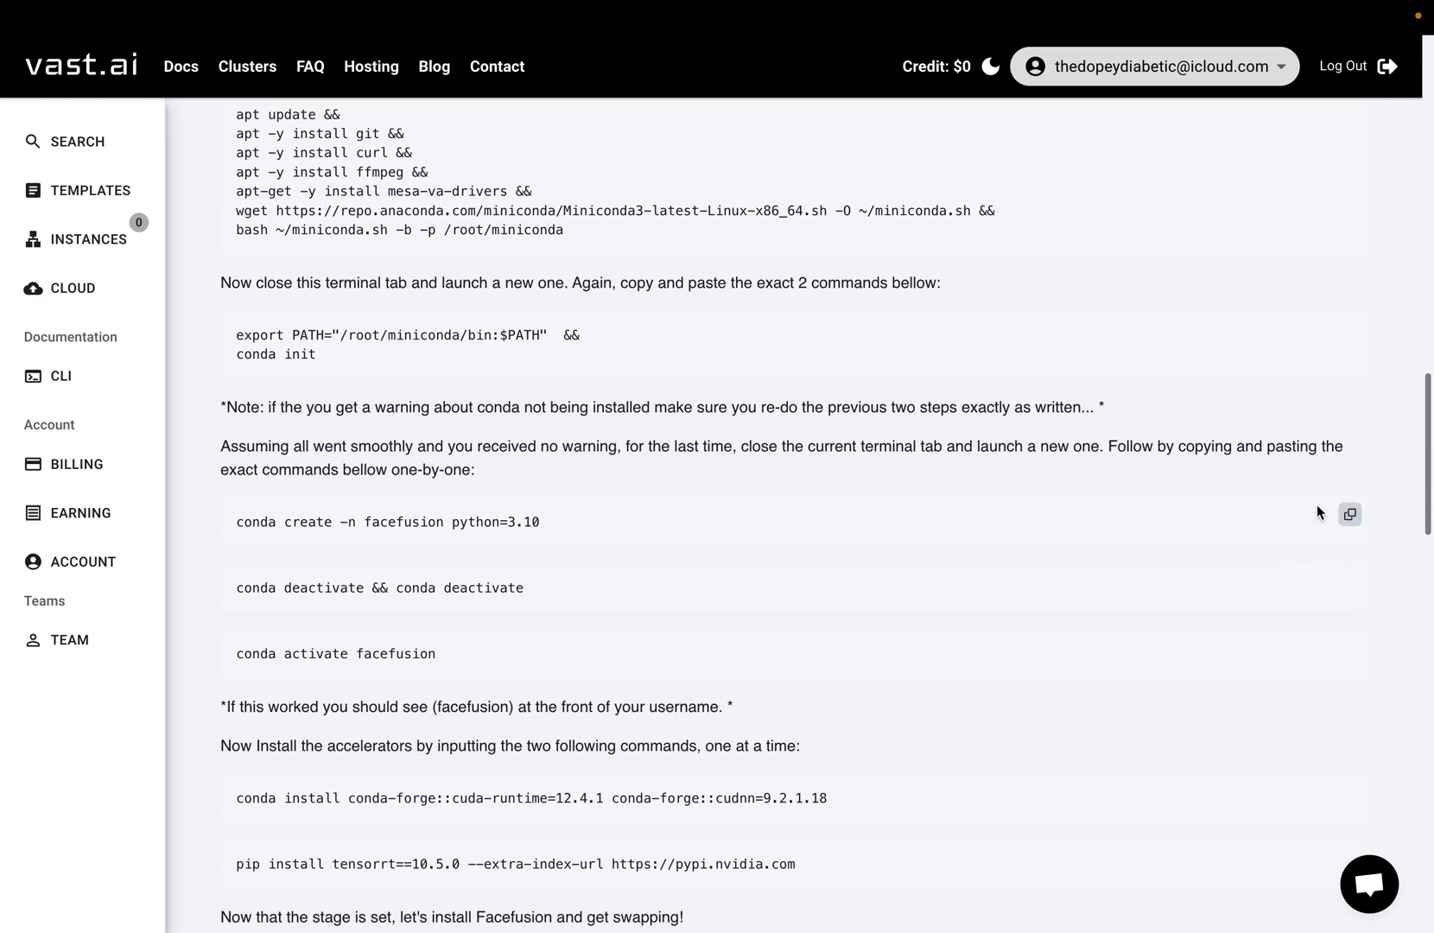
click(1349, 516)
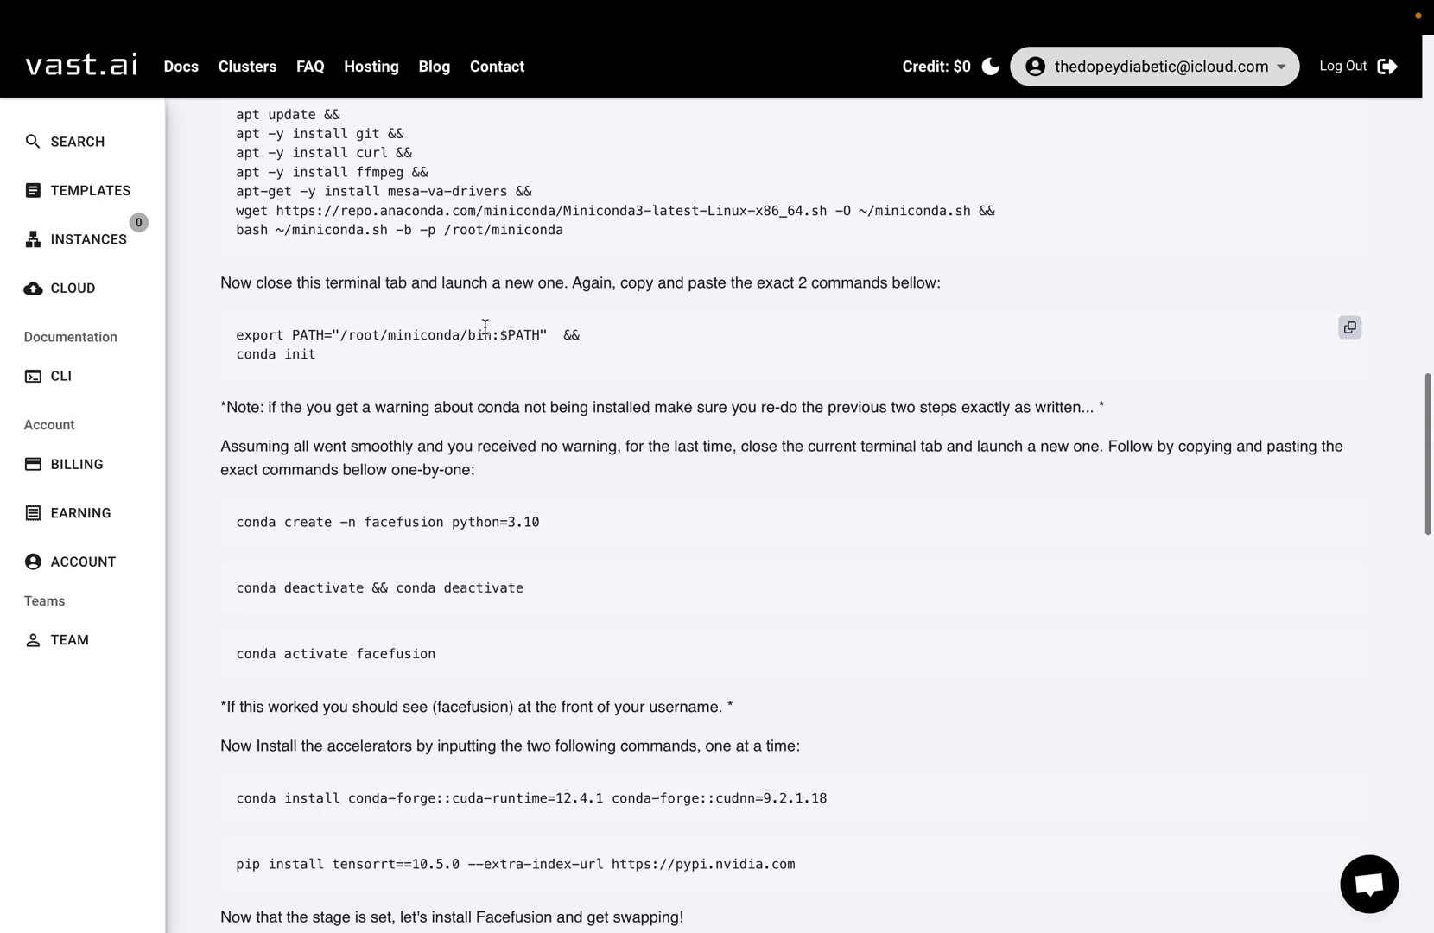
key(ctrl+Right)
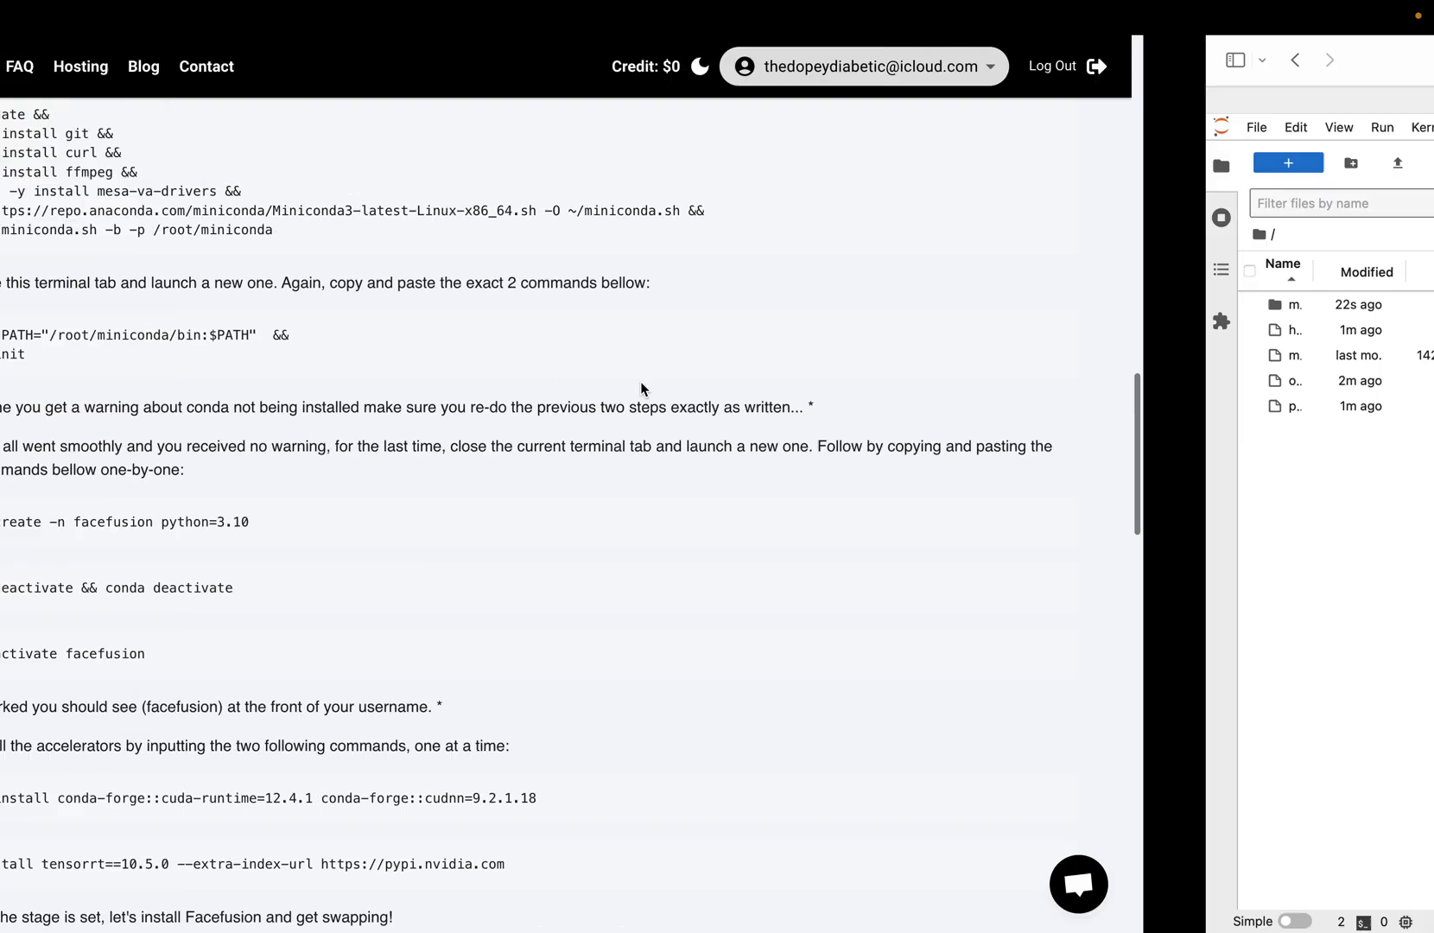
key(super+v)
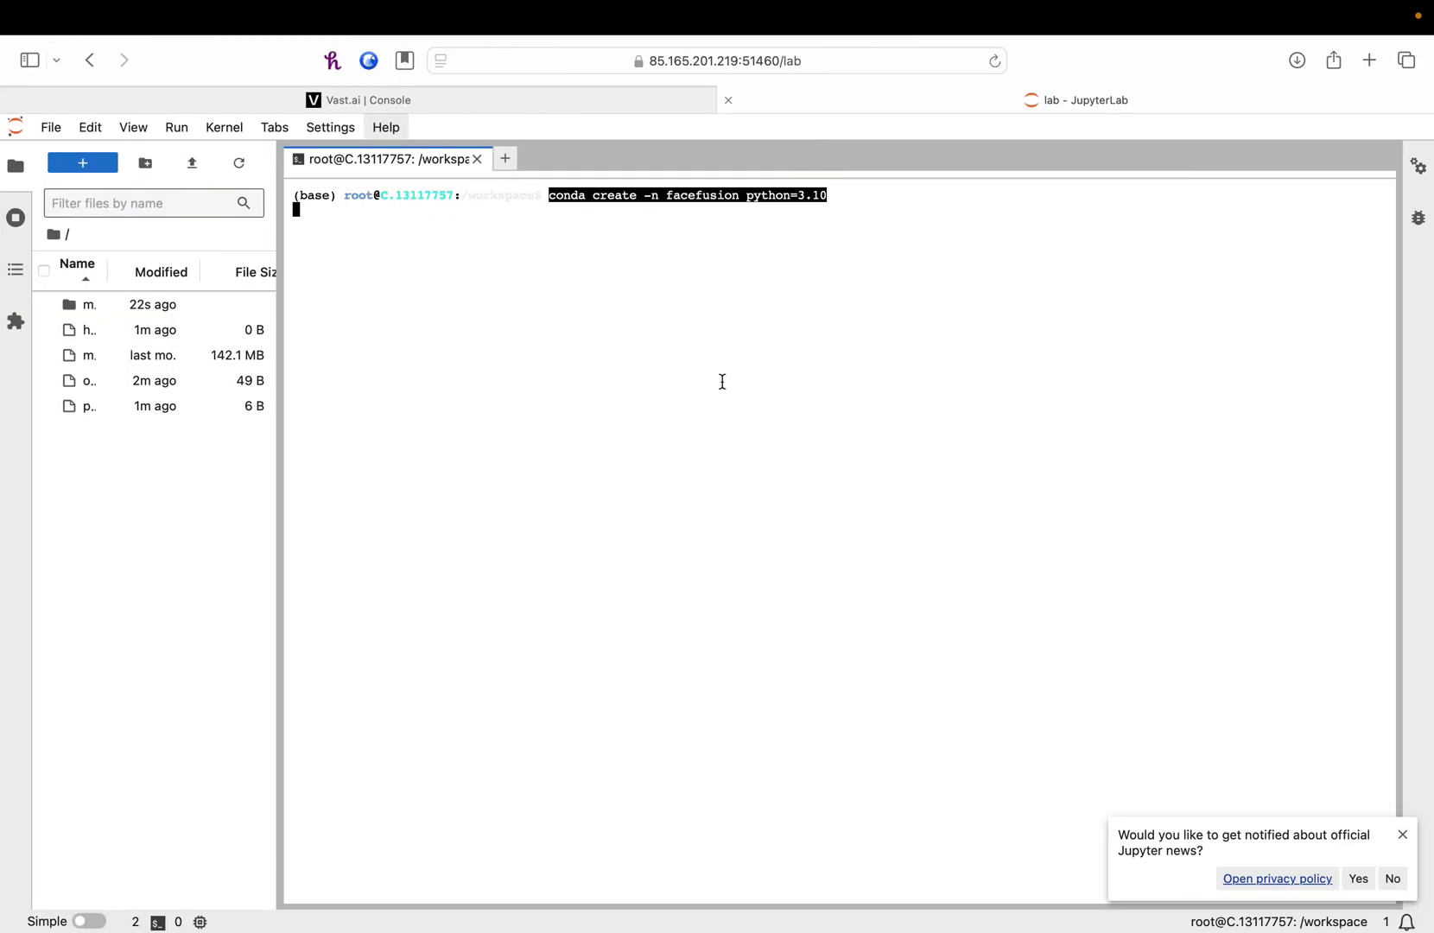
key(Return)
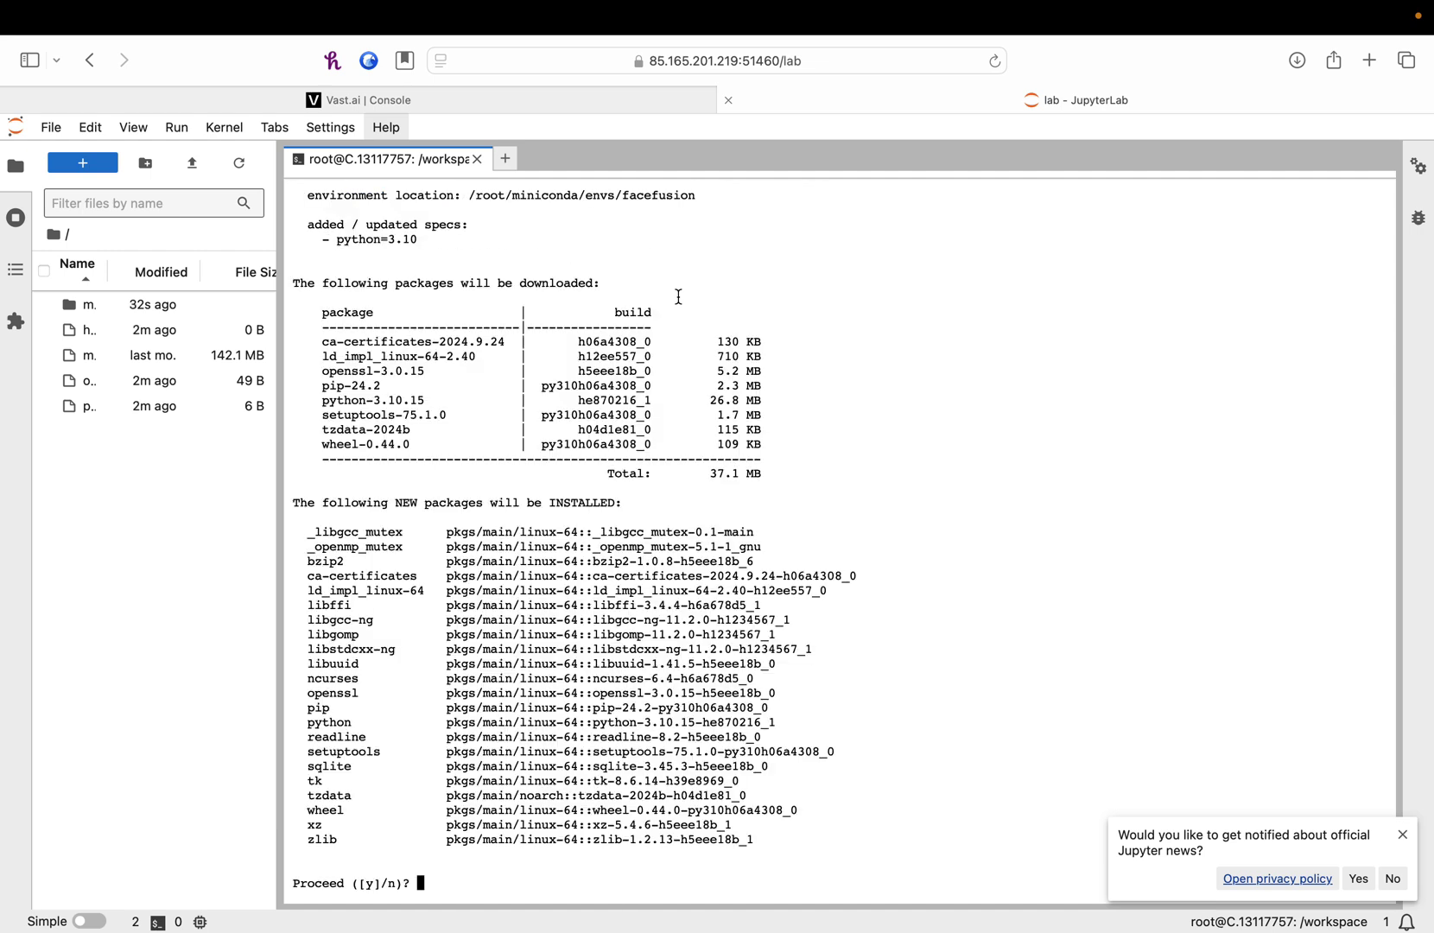
text(y)
key(Return)
Copy the conda deactivate command from the setup guide.
key(ctrl+Left)
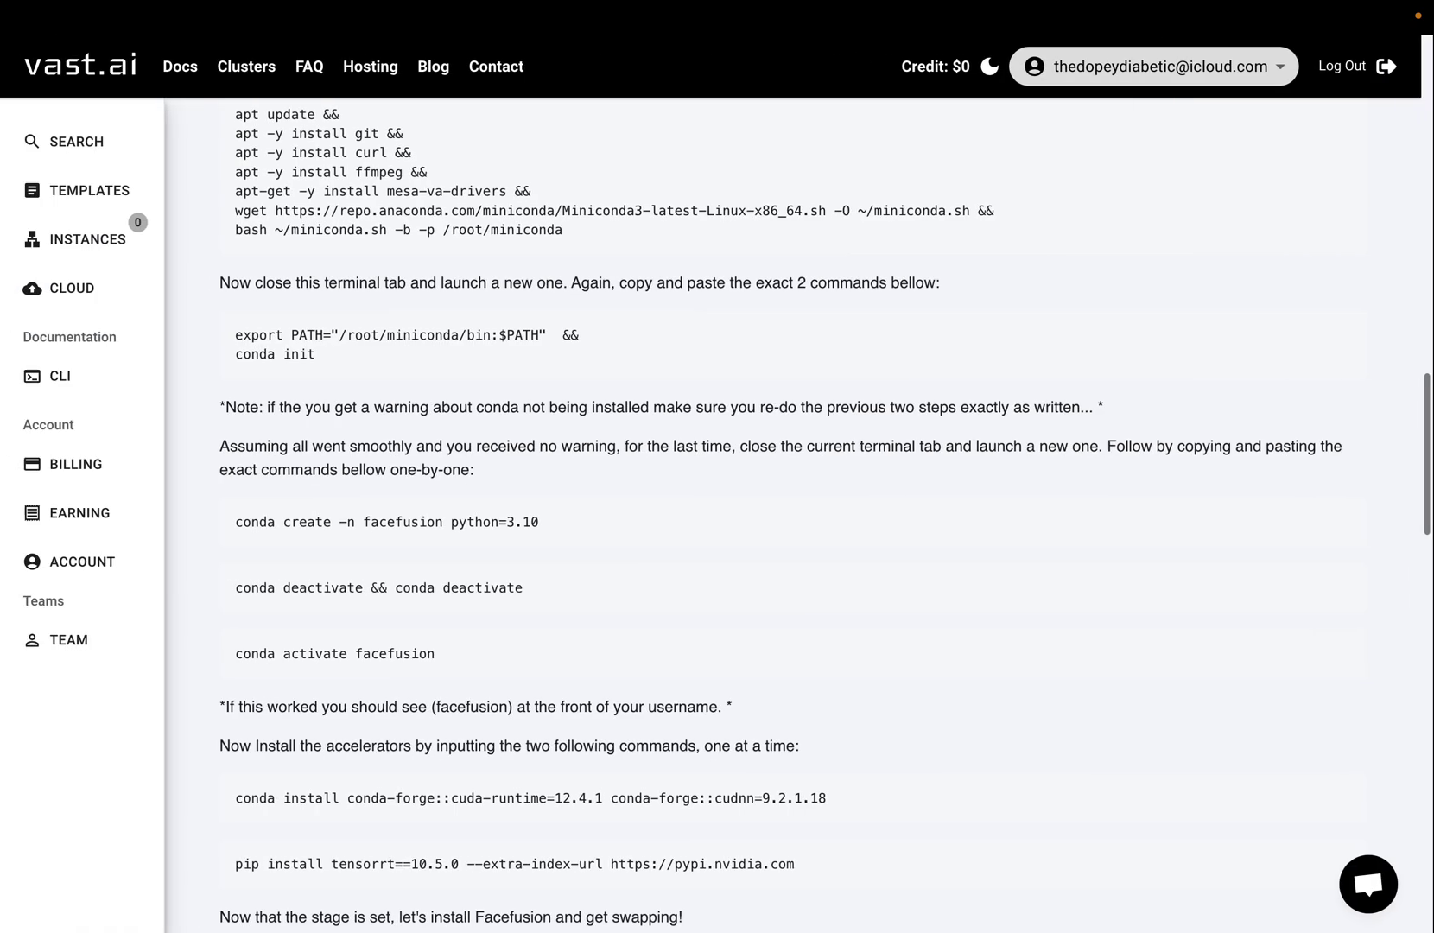
scroll(689, 357, down, 2)
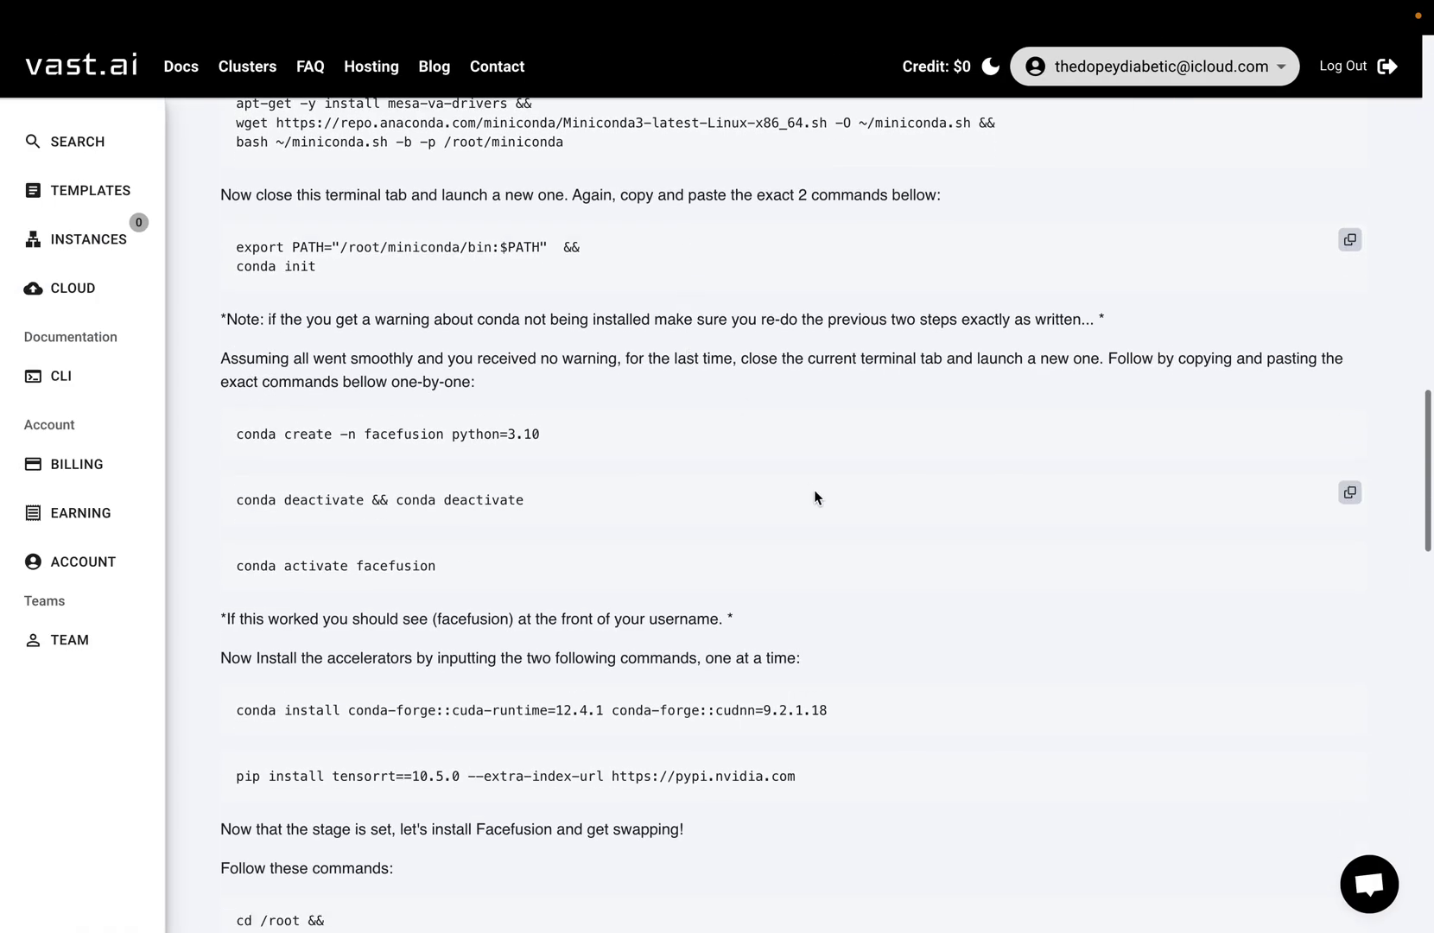
click(1342, 501)
key(ctrl+Right)
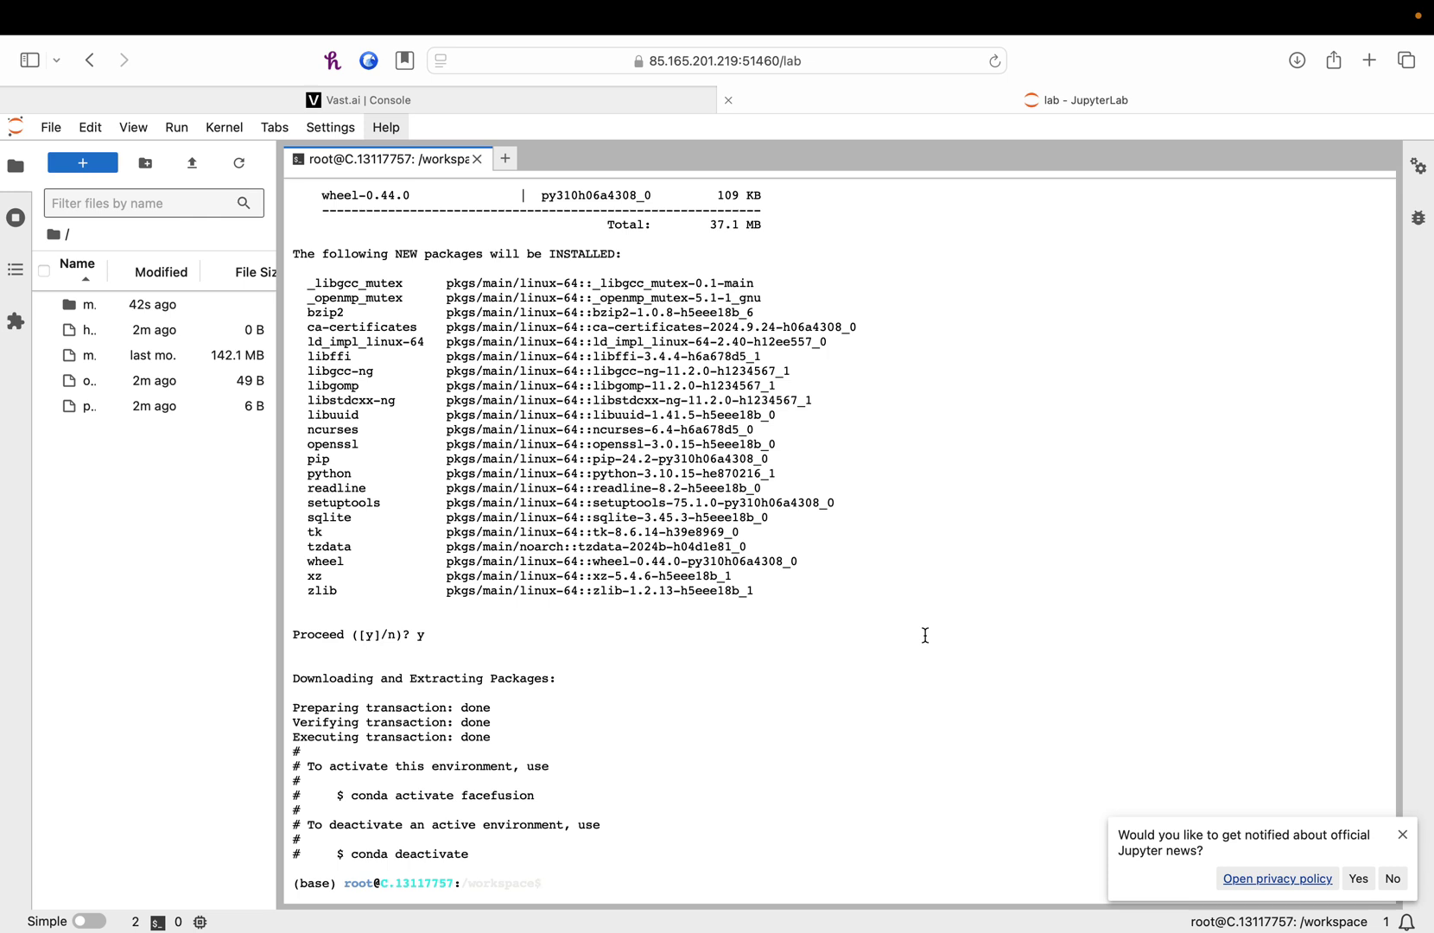
Run 'conda deactivate && conda deactivate', then 'conda activate facefusion' in the terminal.
key(super+v)
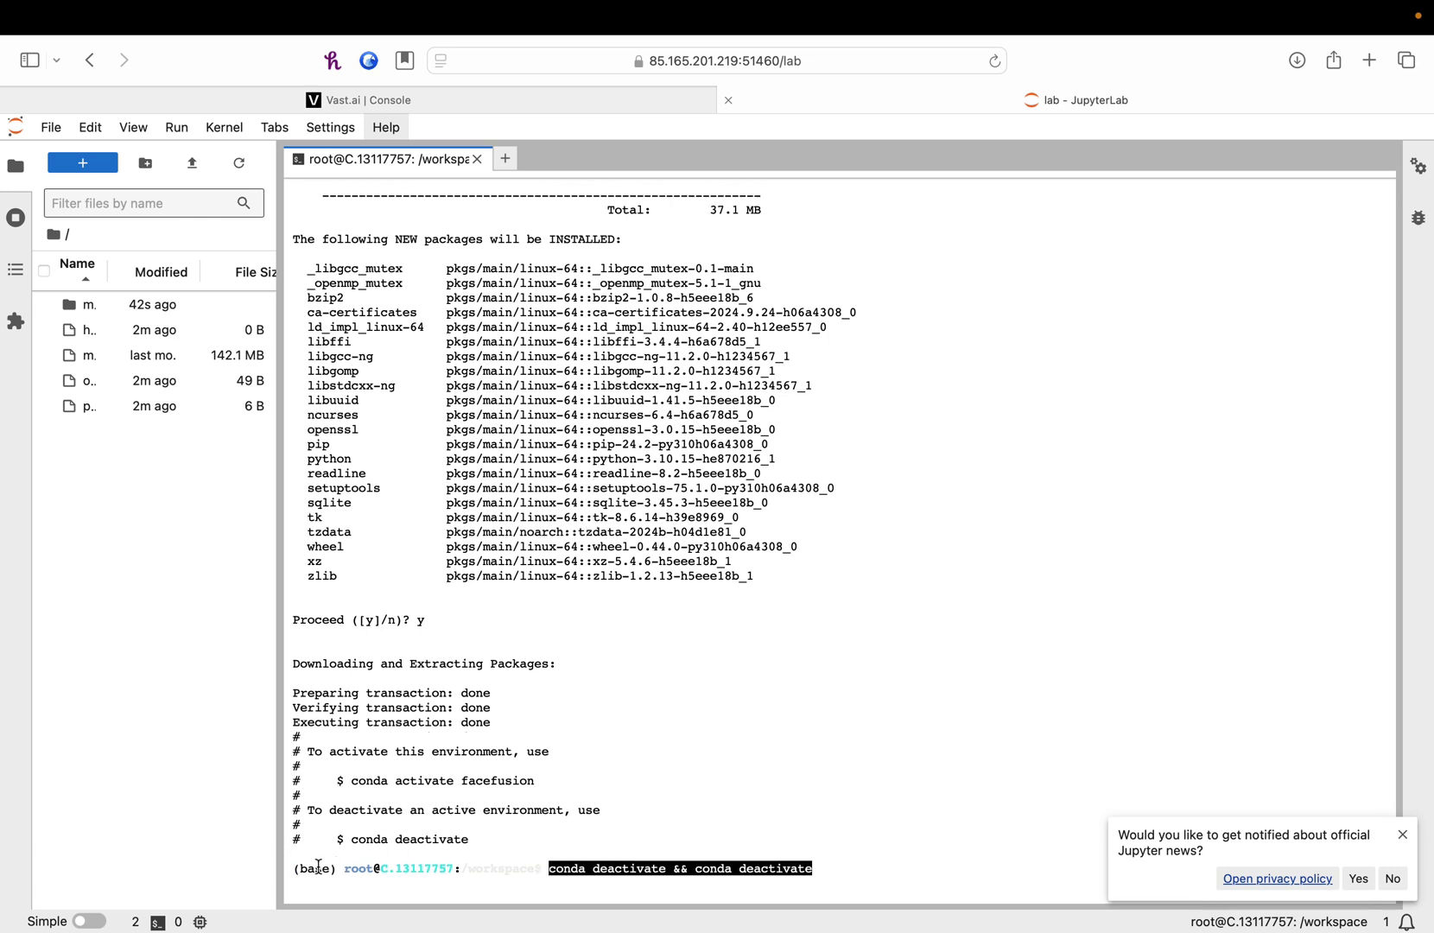
key(Return)
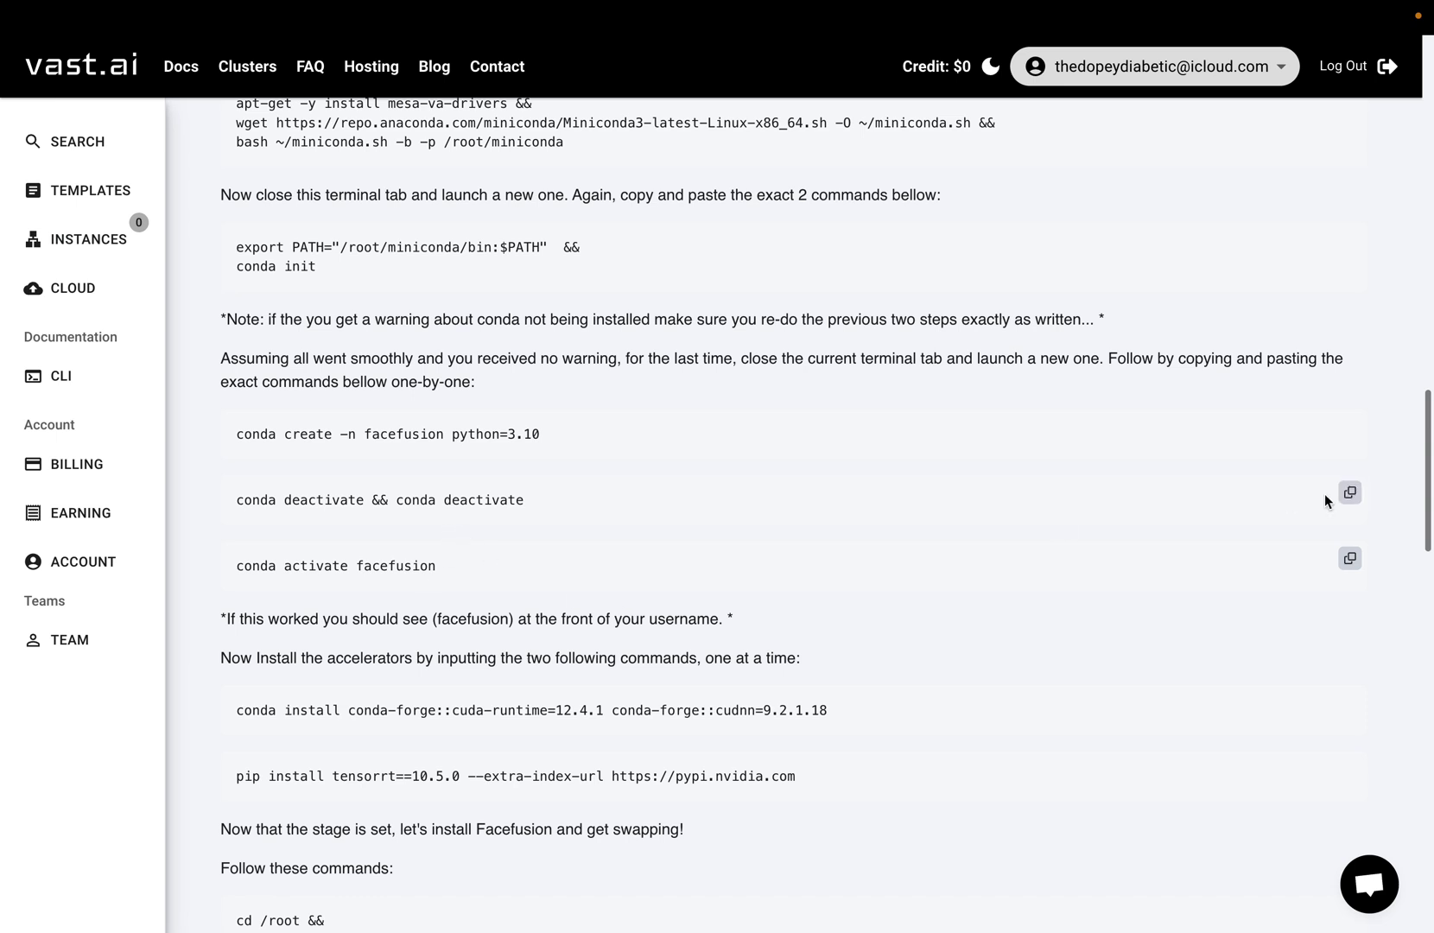
click(1350, 558)
key(ctrl+Right)
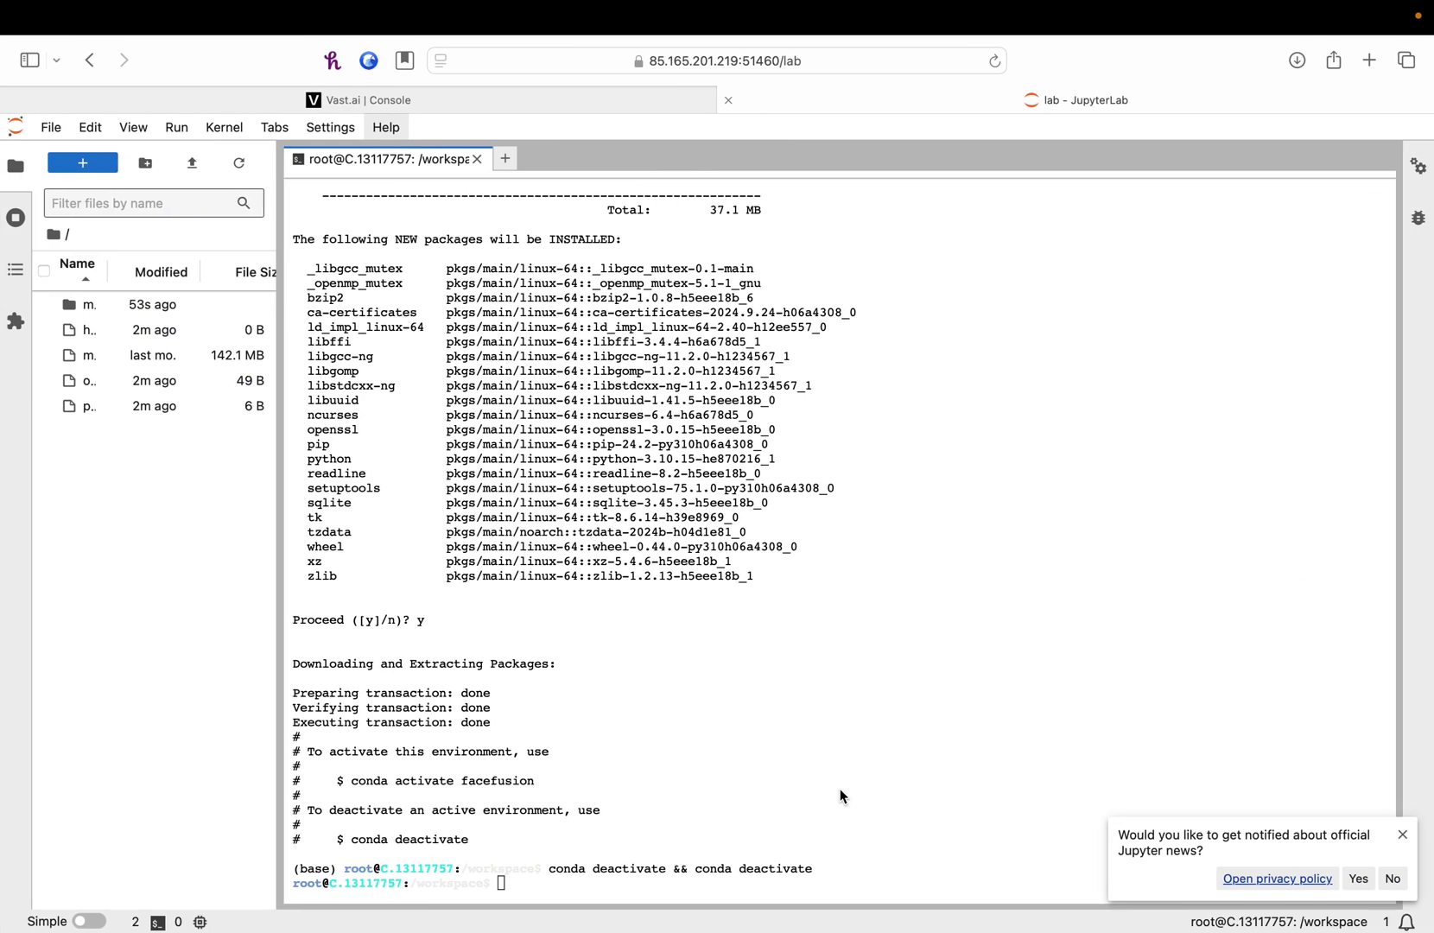
key(super+v)
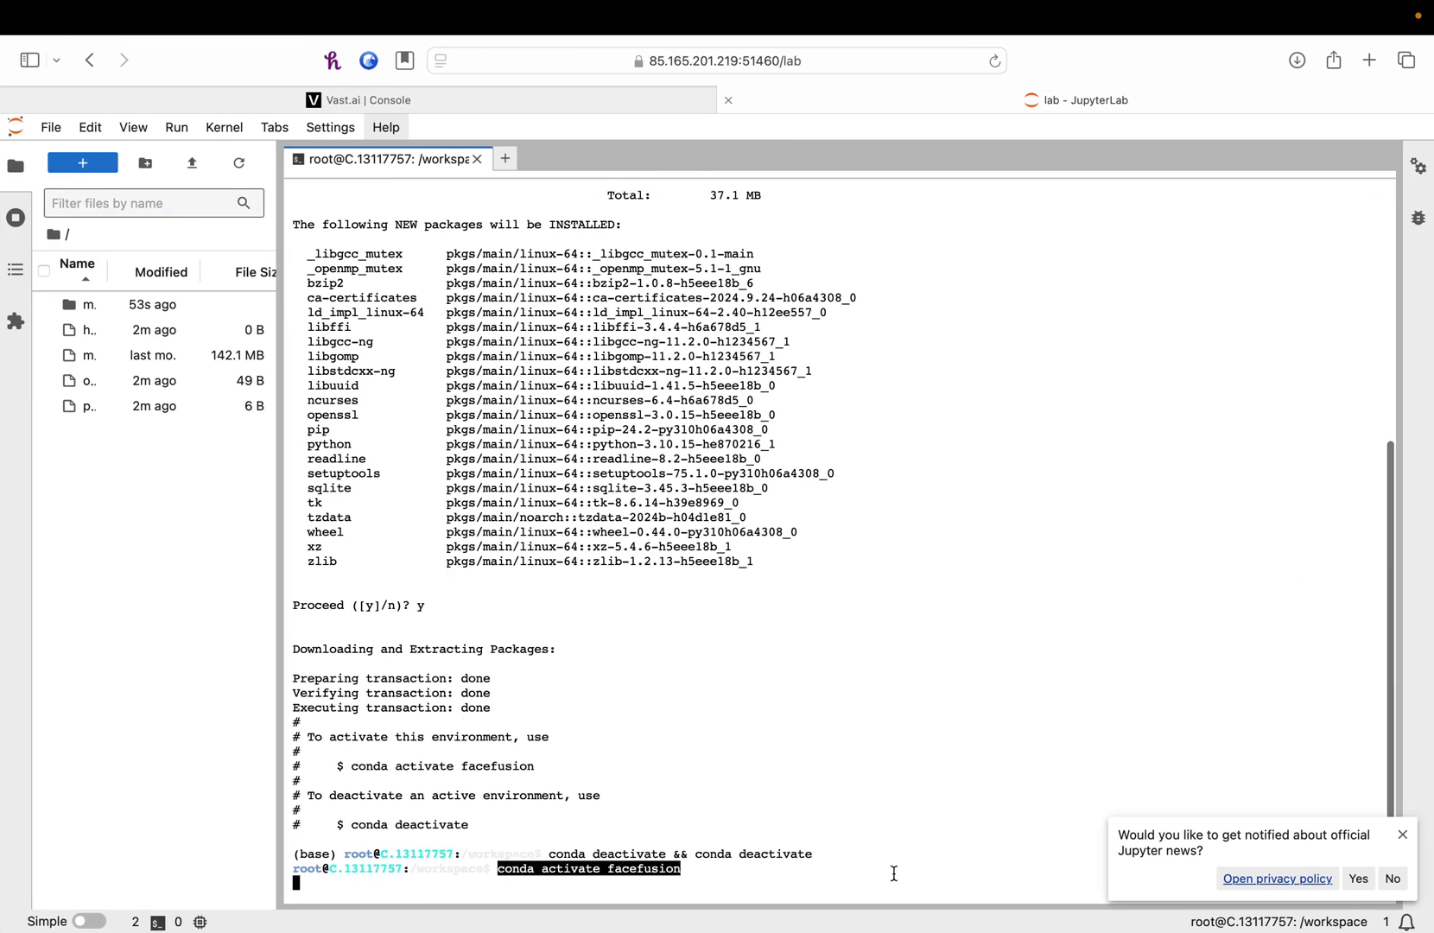
key(Return)
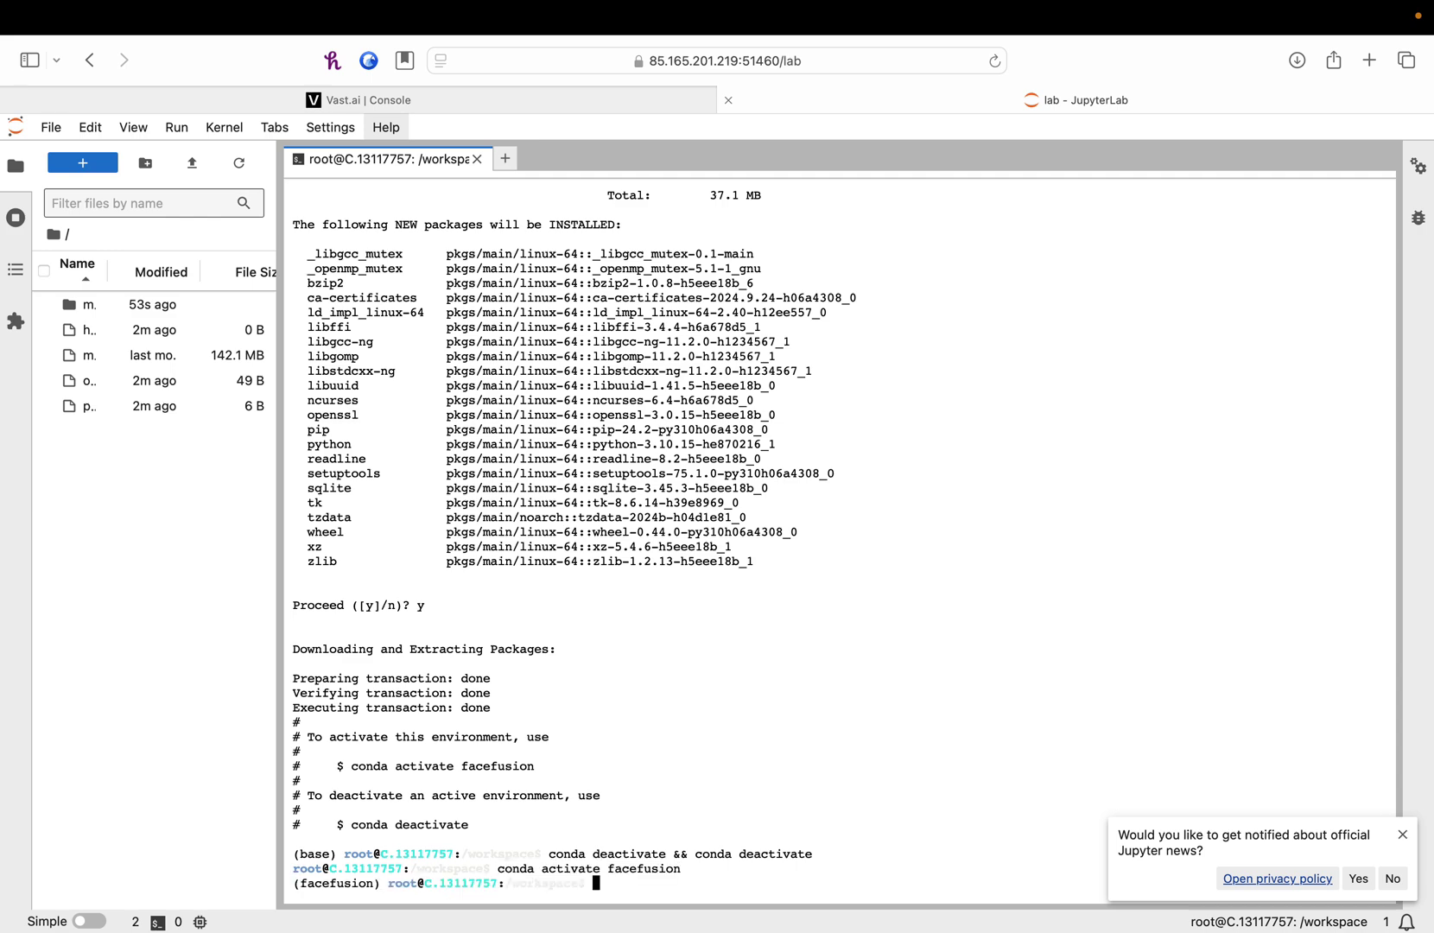
Copy the CUDA runtime and cuDNN install command from the setup guide.
key(ctrl+Left)
key(ctrl+Right)
key(ctrl+Left)
scroll(780, 670, down, 3)
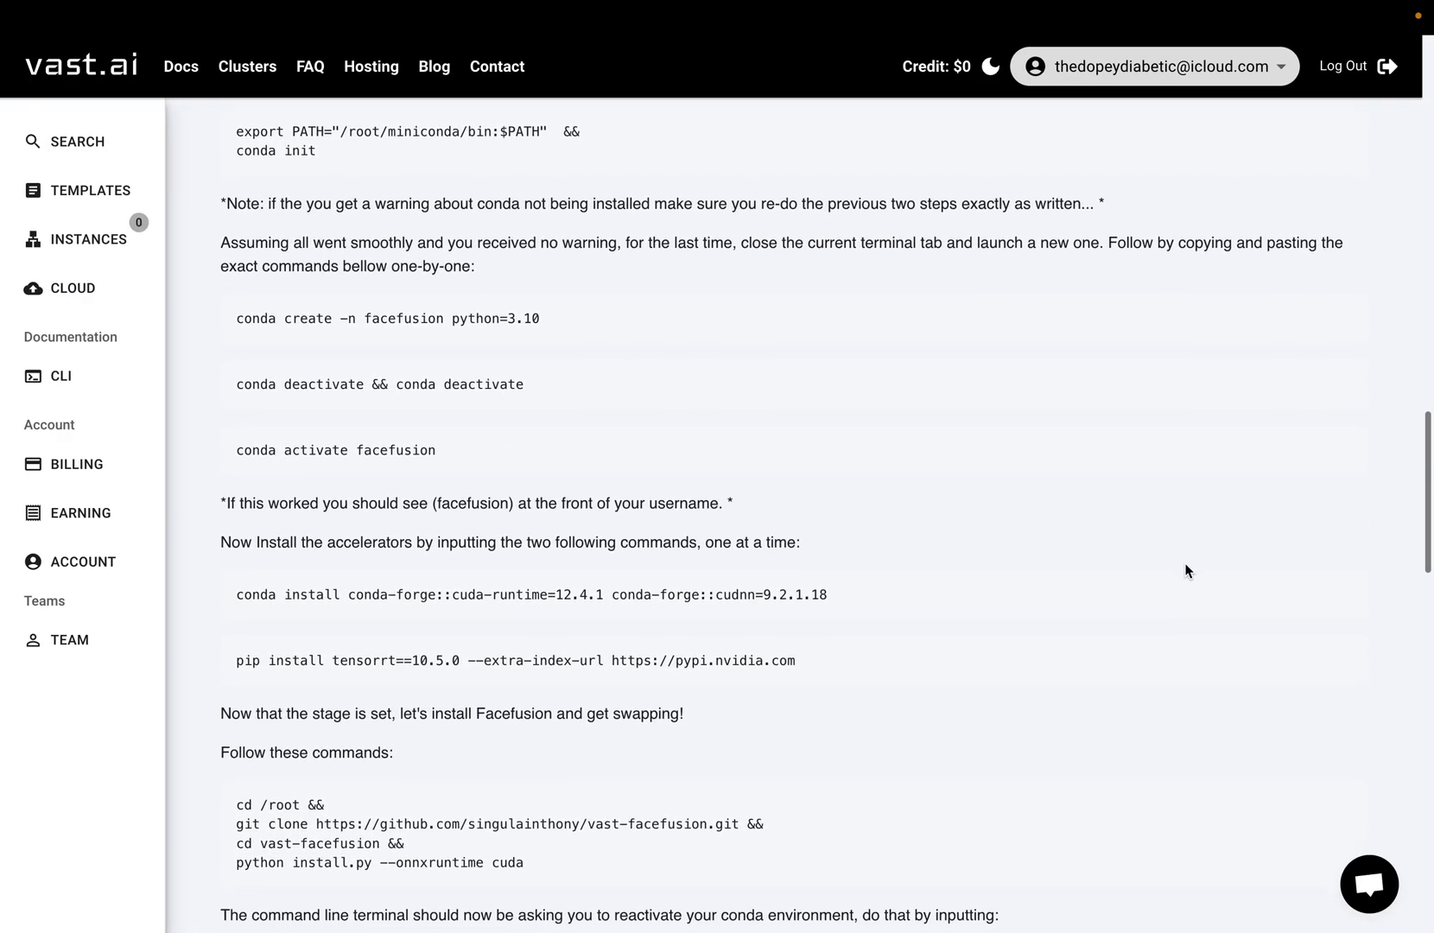
click(1350, 587)
key(ctrl+Right)
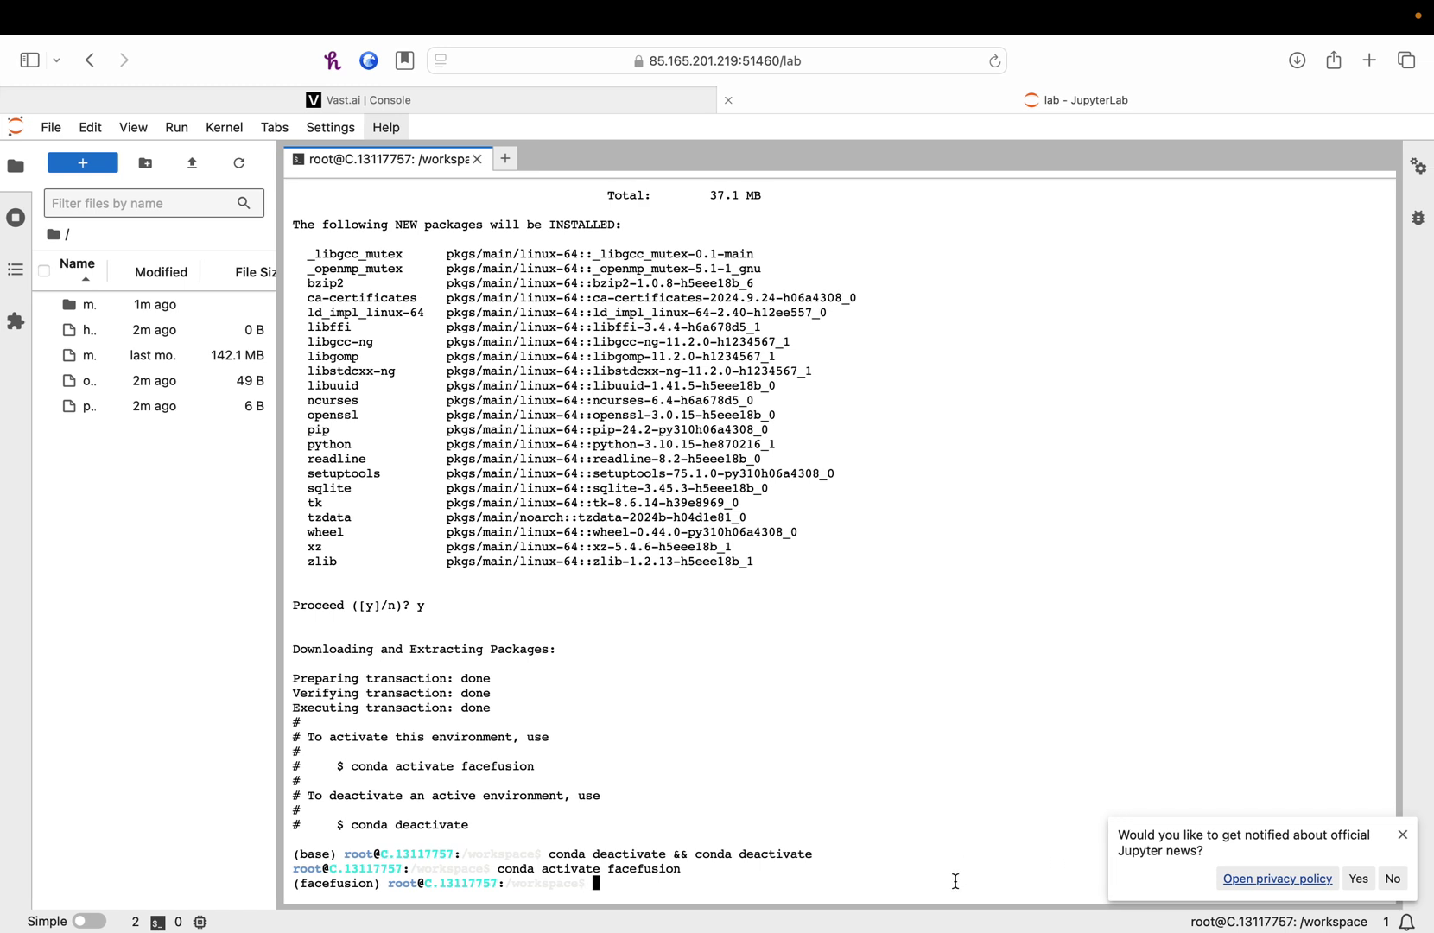
Run the conda-forge install of cuda-runtime 12.4.1 and cudnn 9.2.1.18, confirming with y.
key(super+v)
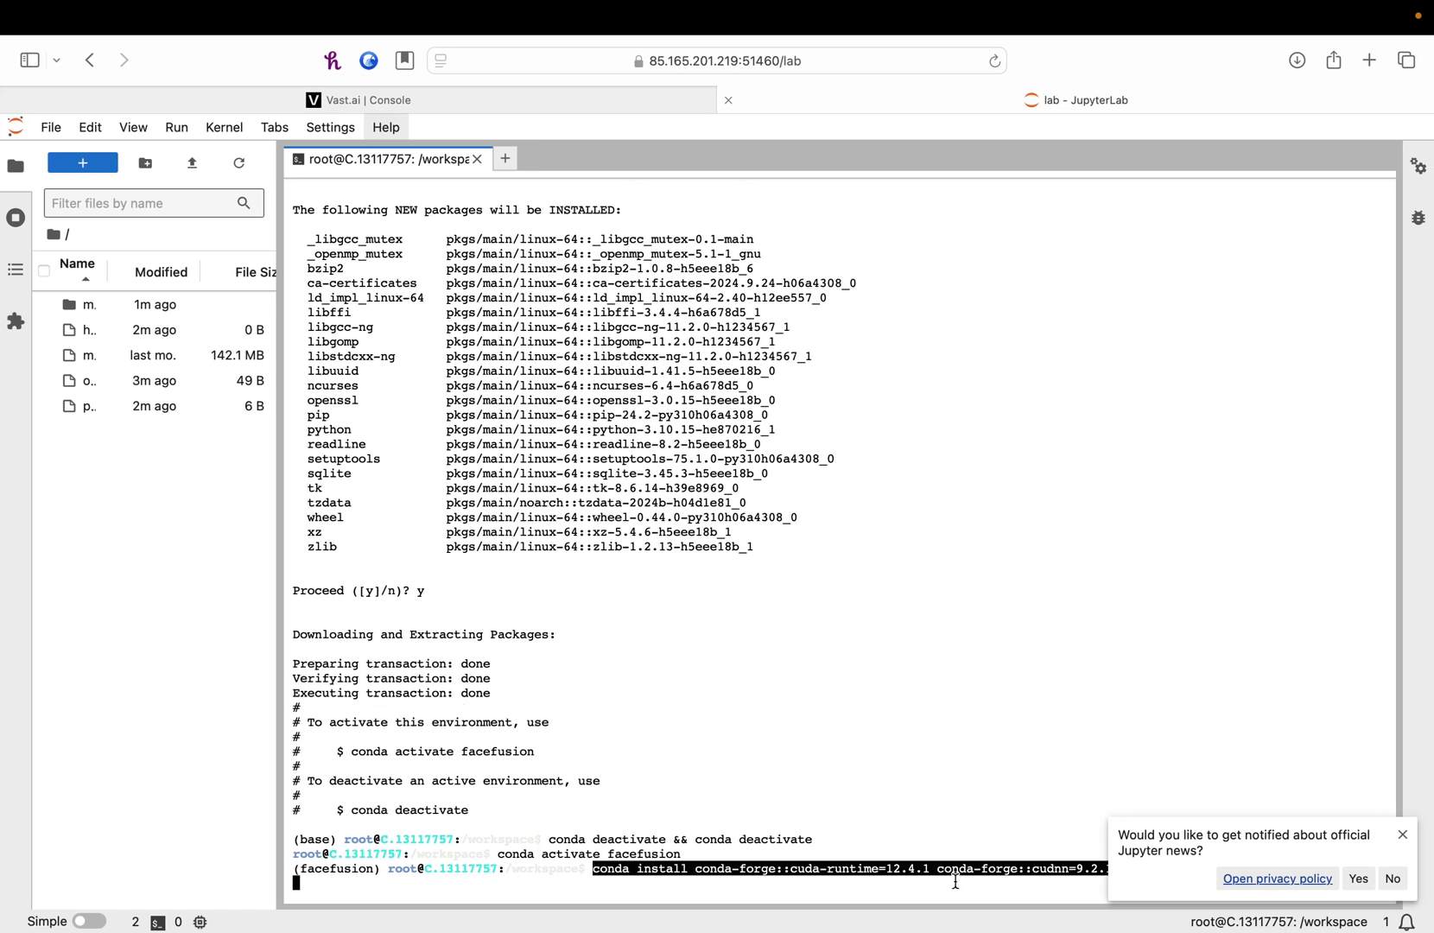
key(Return)
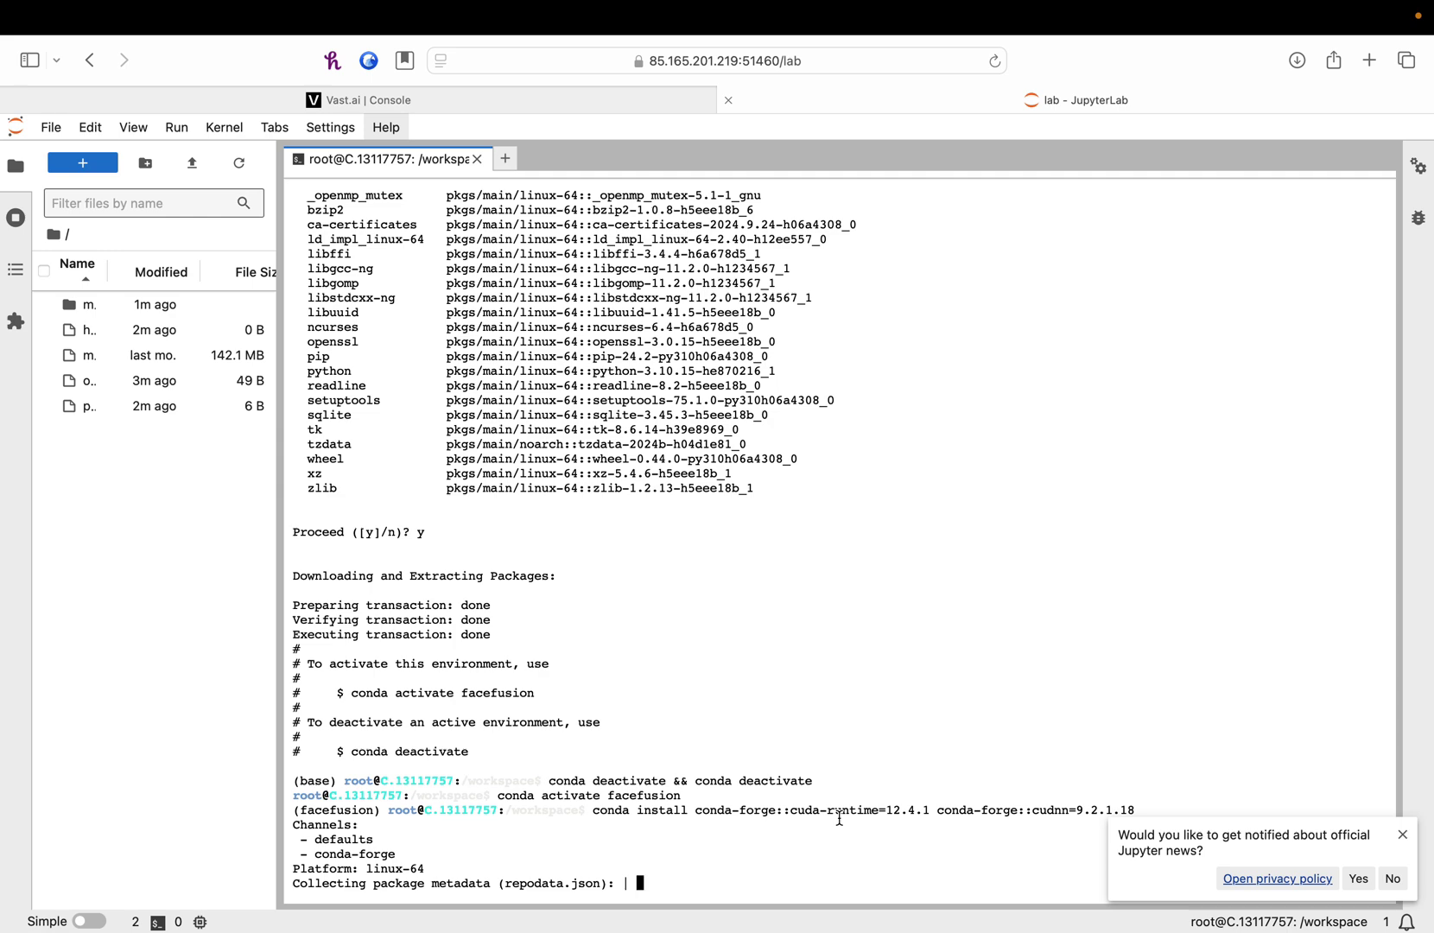
key(ctrl+Left)
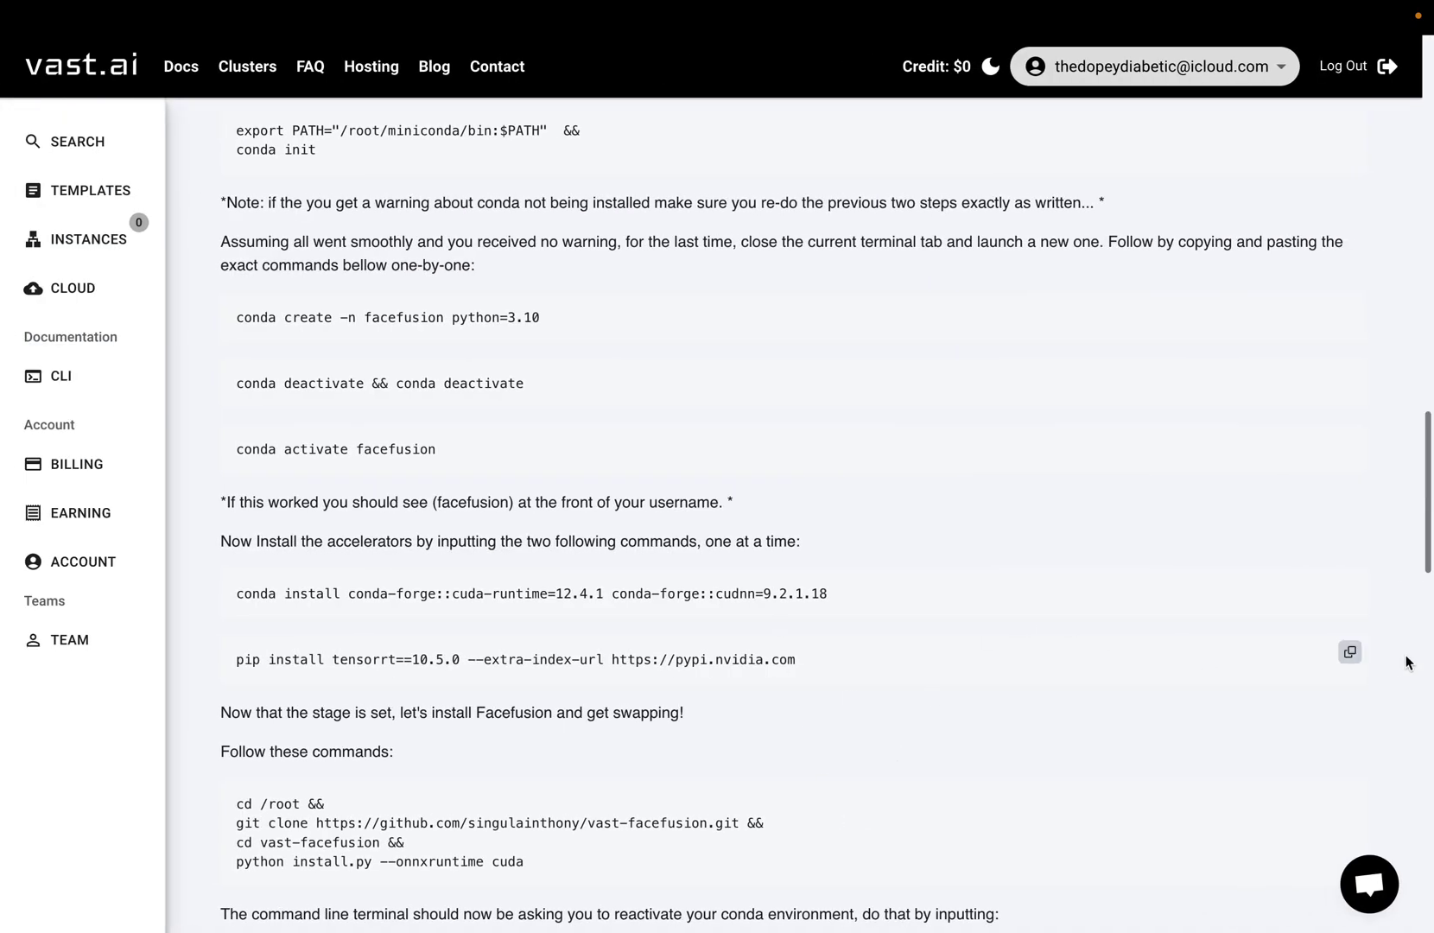
click(1351, 650)
key(ctrl+Right)
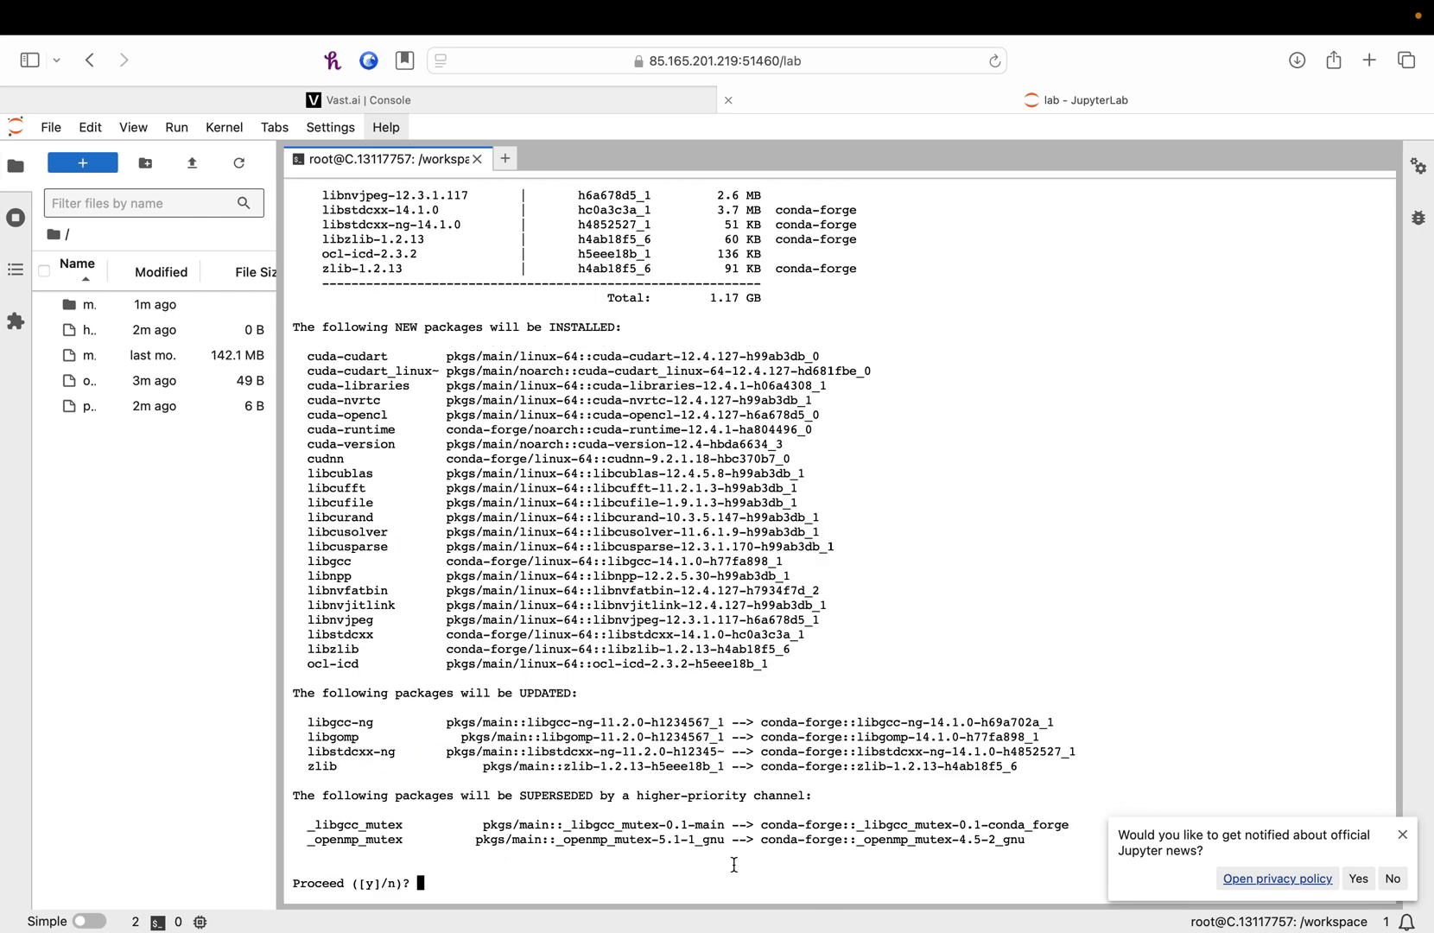
text(y)
key(Return)
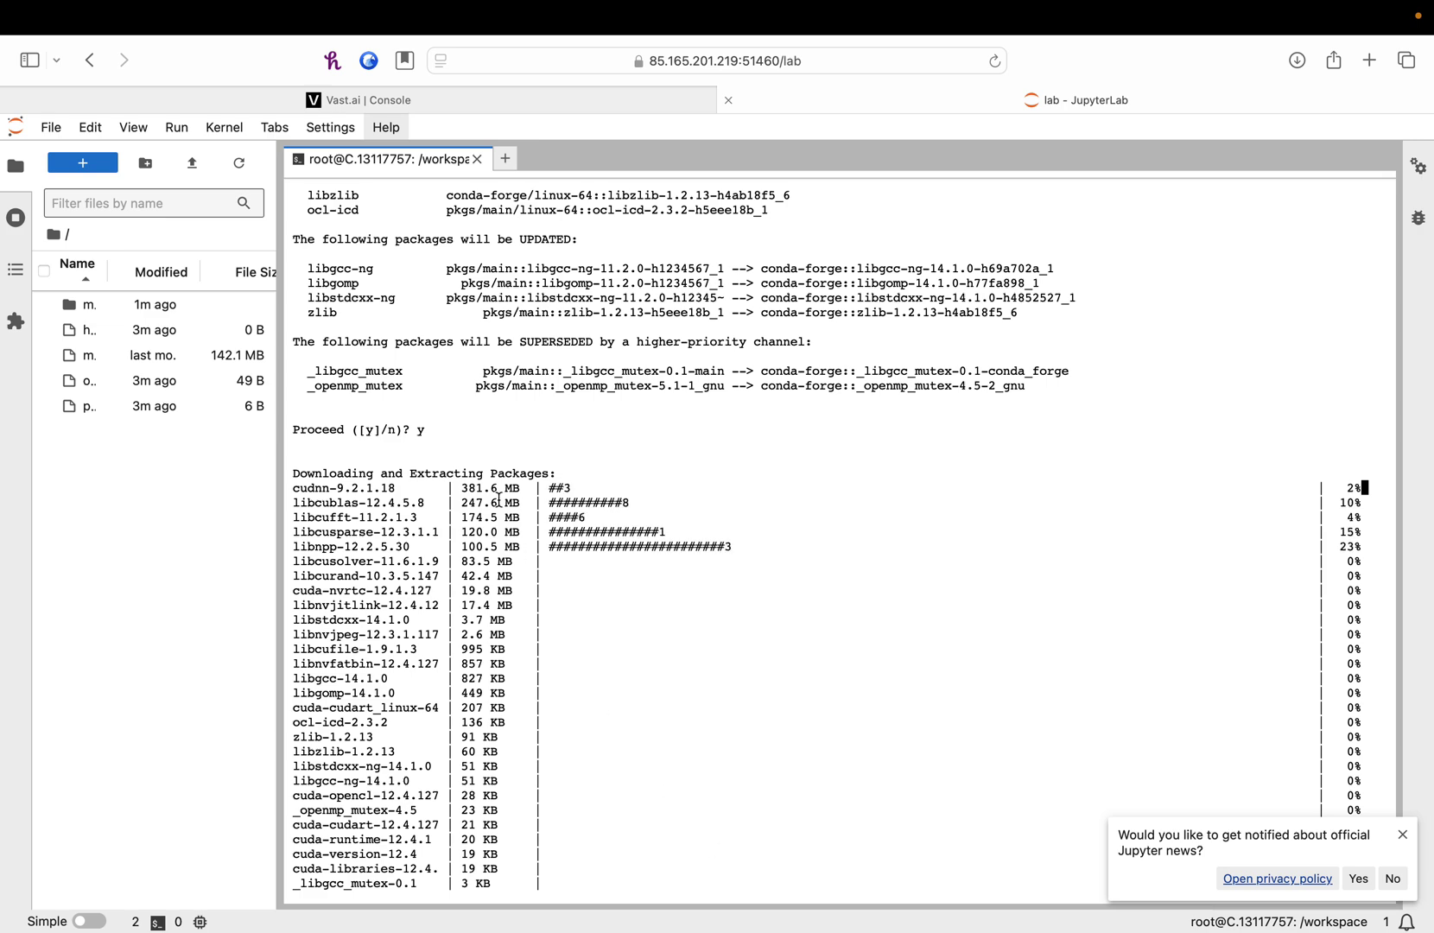
Open the running instance's web portal, accepting the certificate warning to visit the site.
click(452, 104)
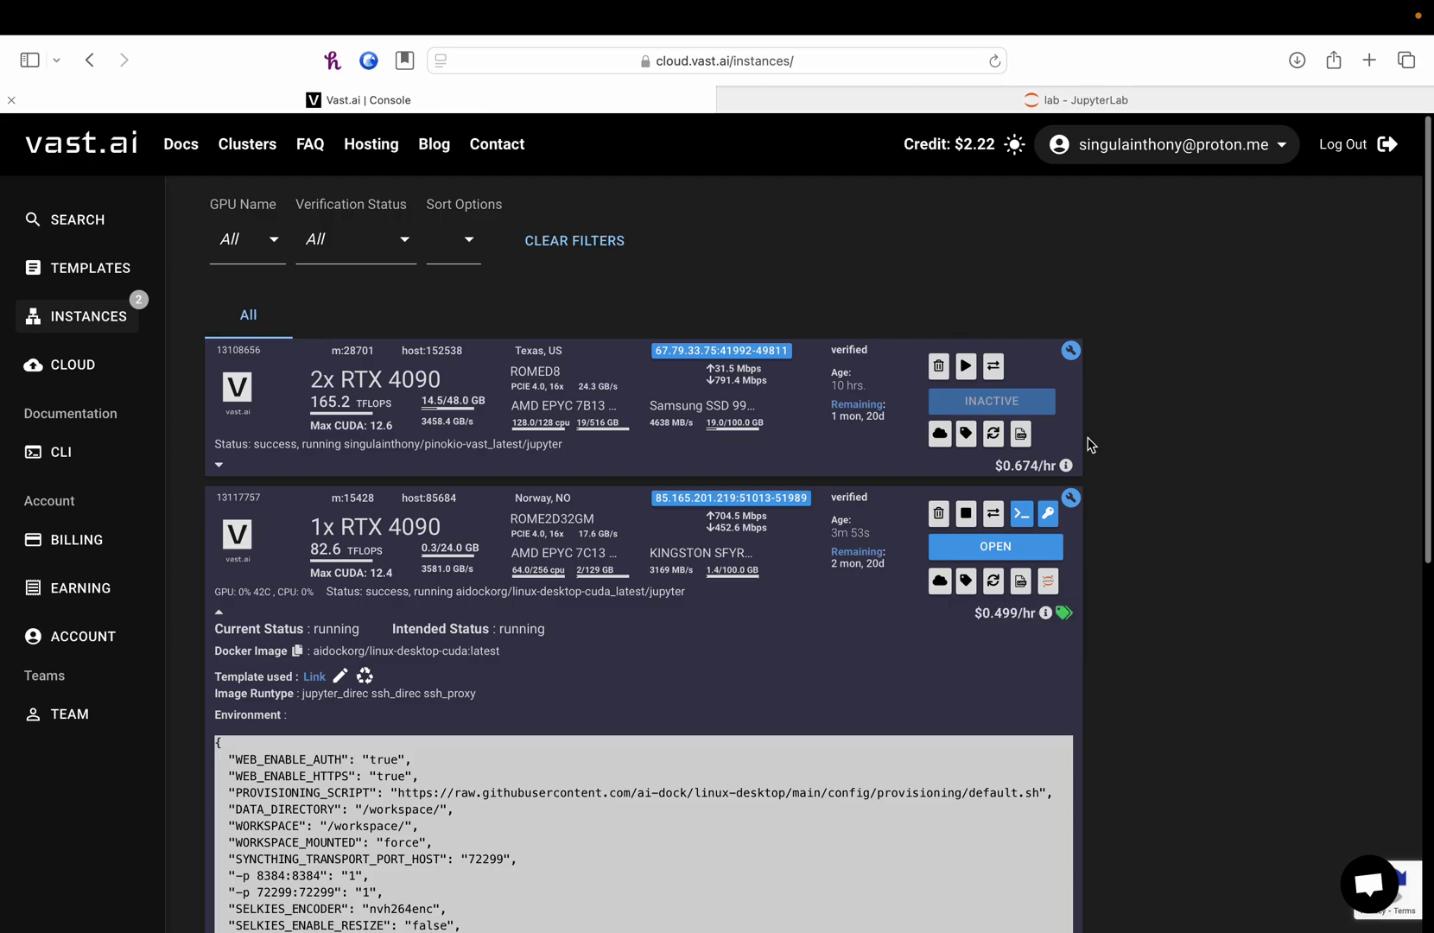
click(1007, 549)
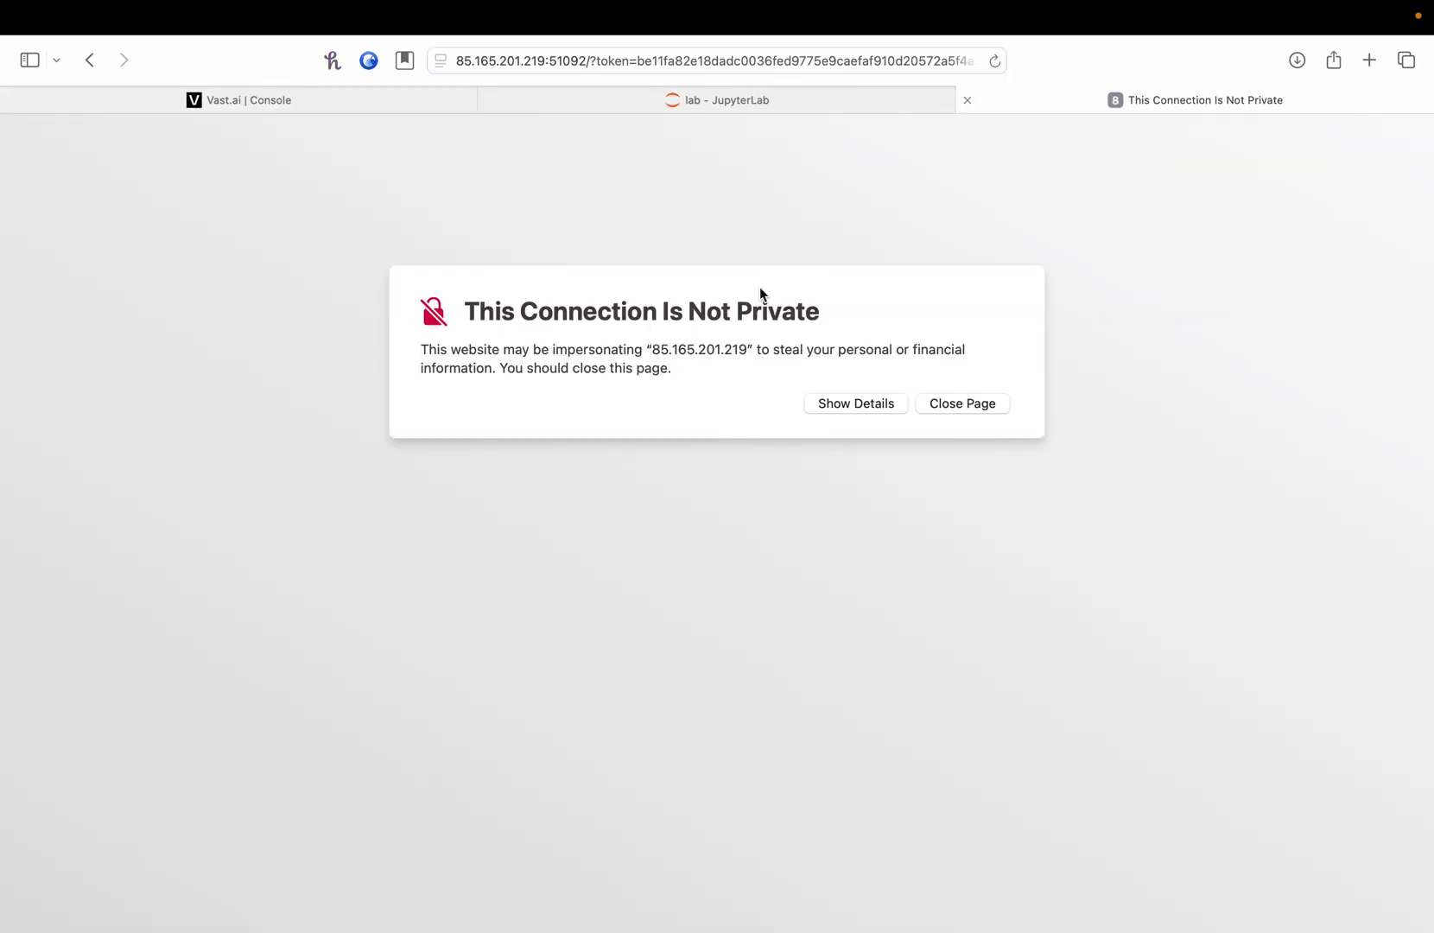
click(835, 404)
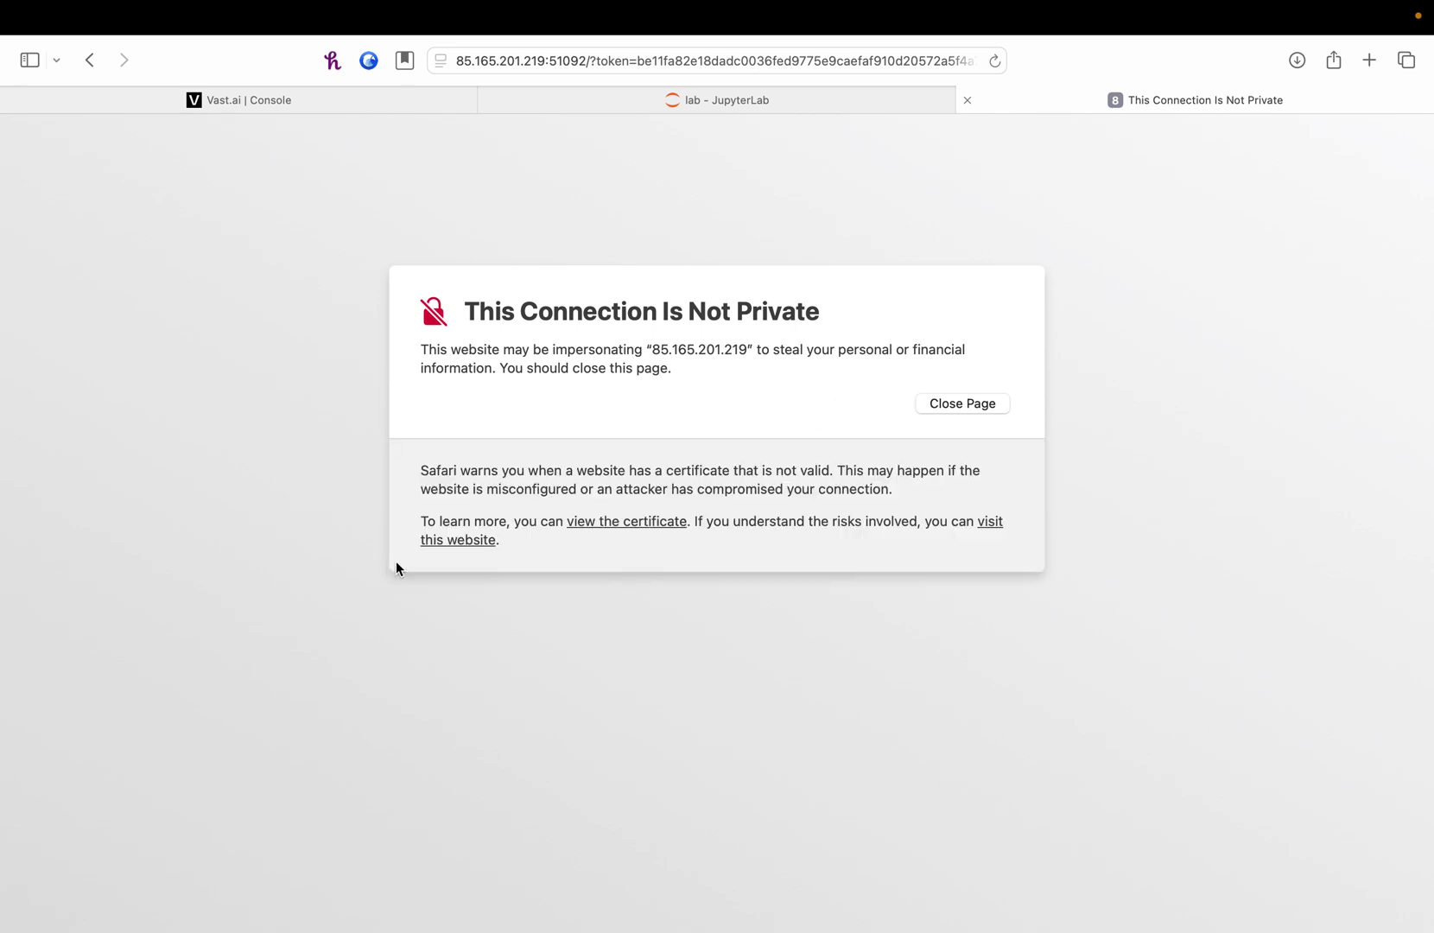
click(459, 547)
click(744, 565)
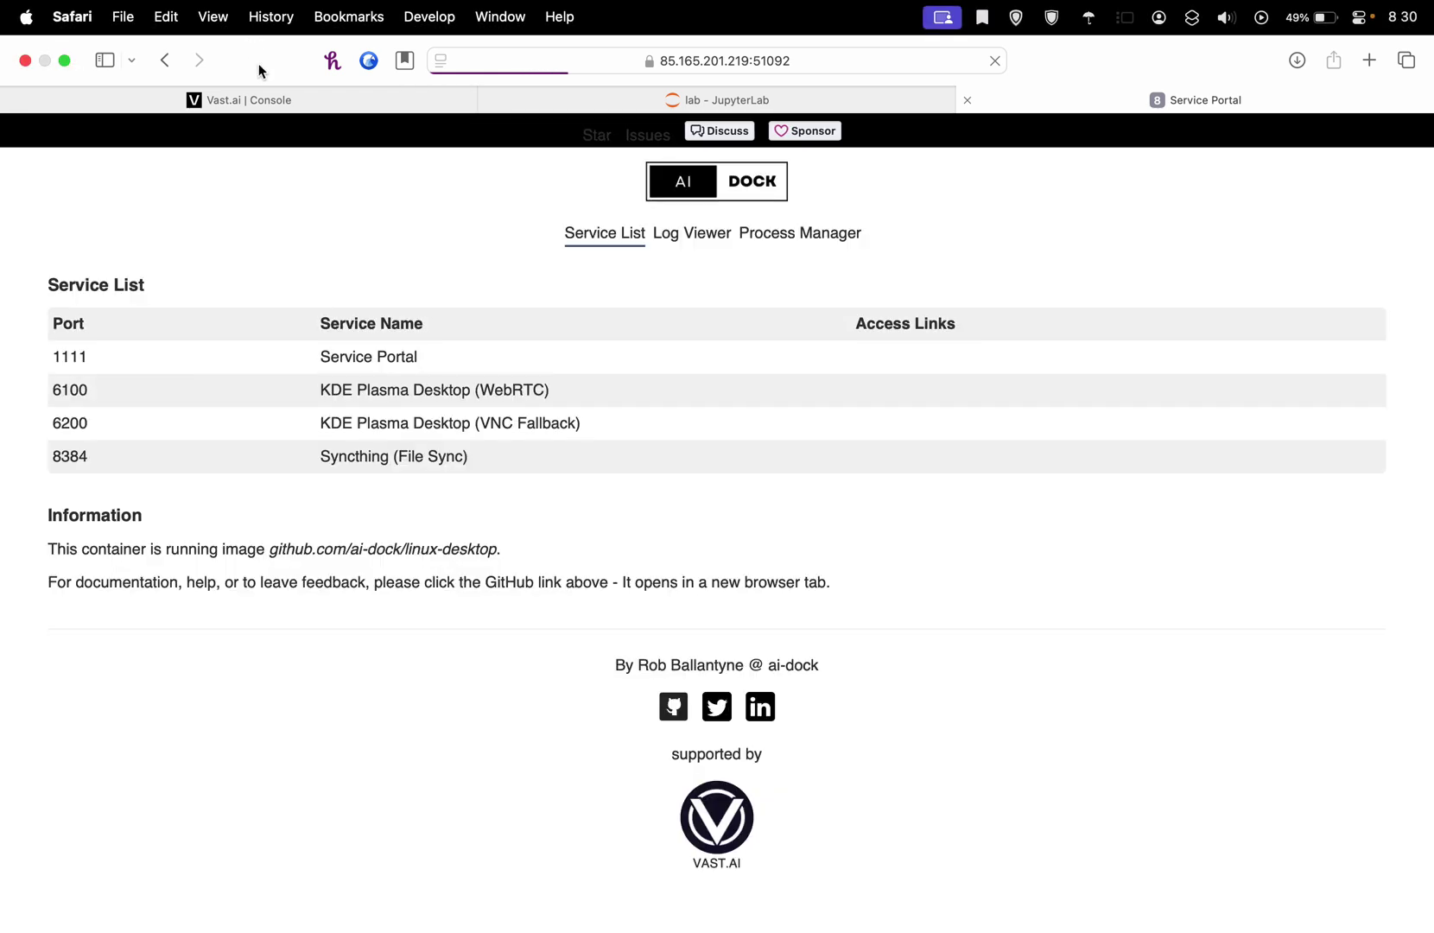
From the Service Portal, open the port 6100 KDE desktop through its Cloudflare Quick Tunnel.
click(283, 104)
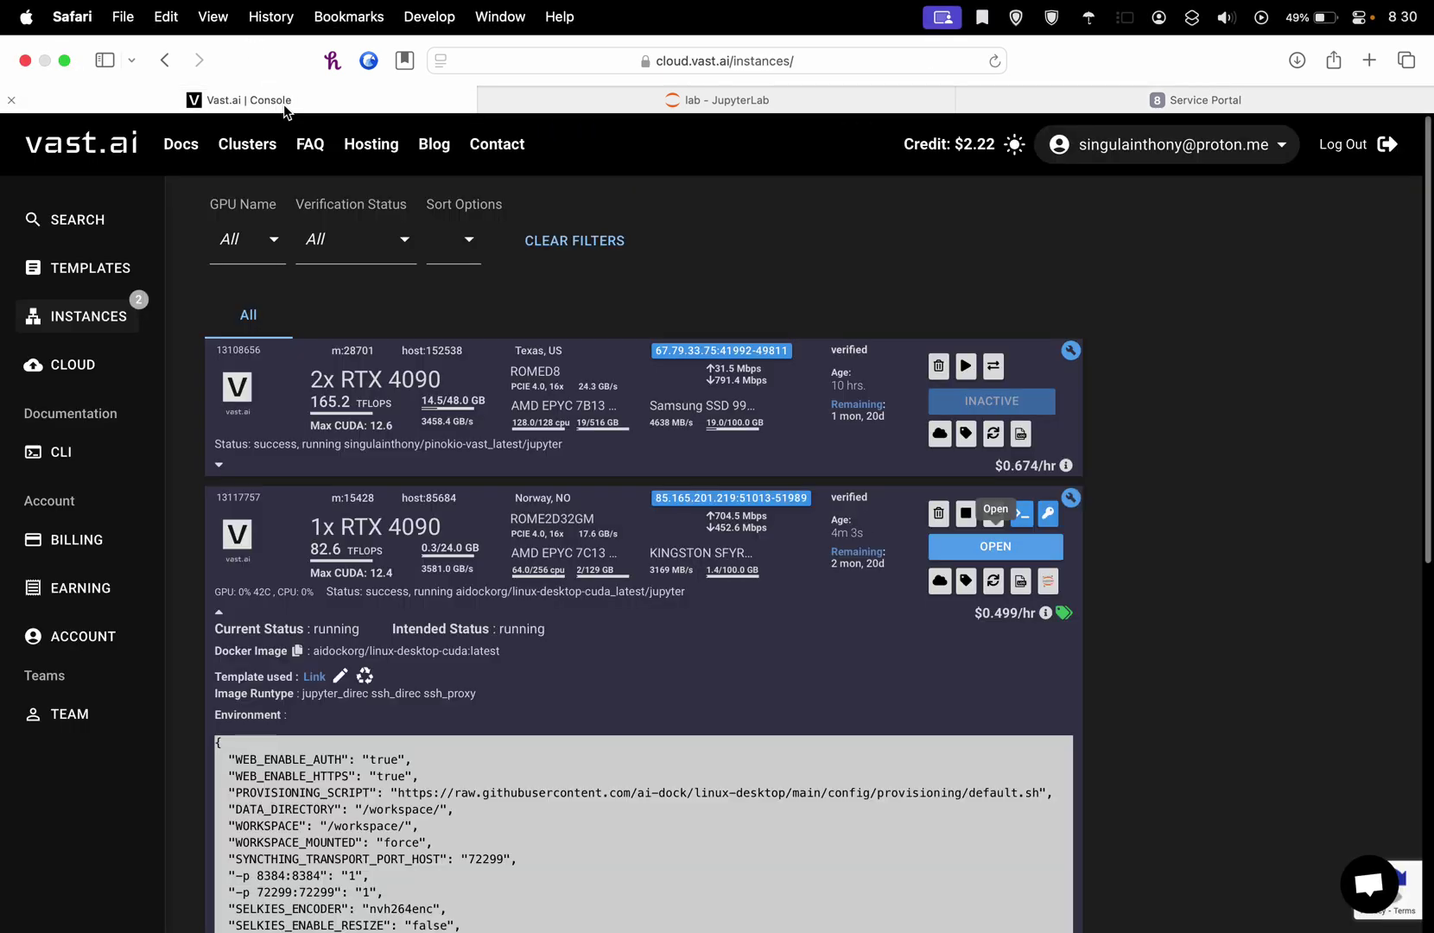
click(1085, 108)
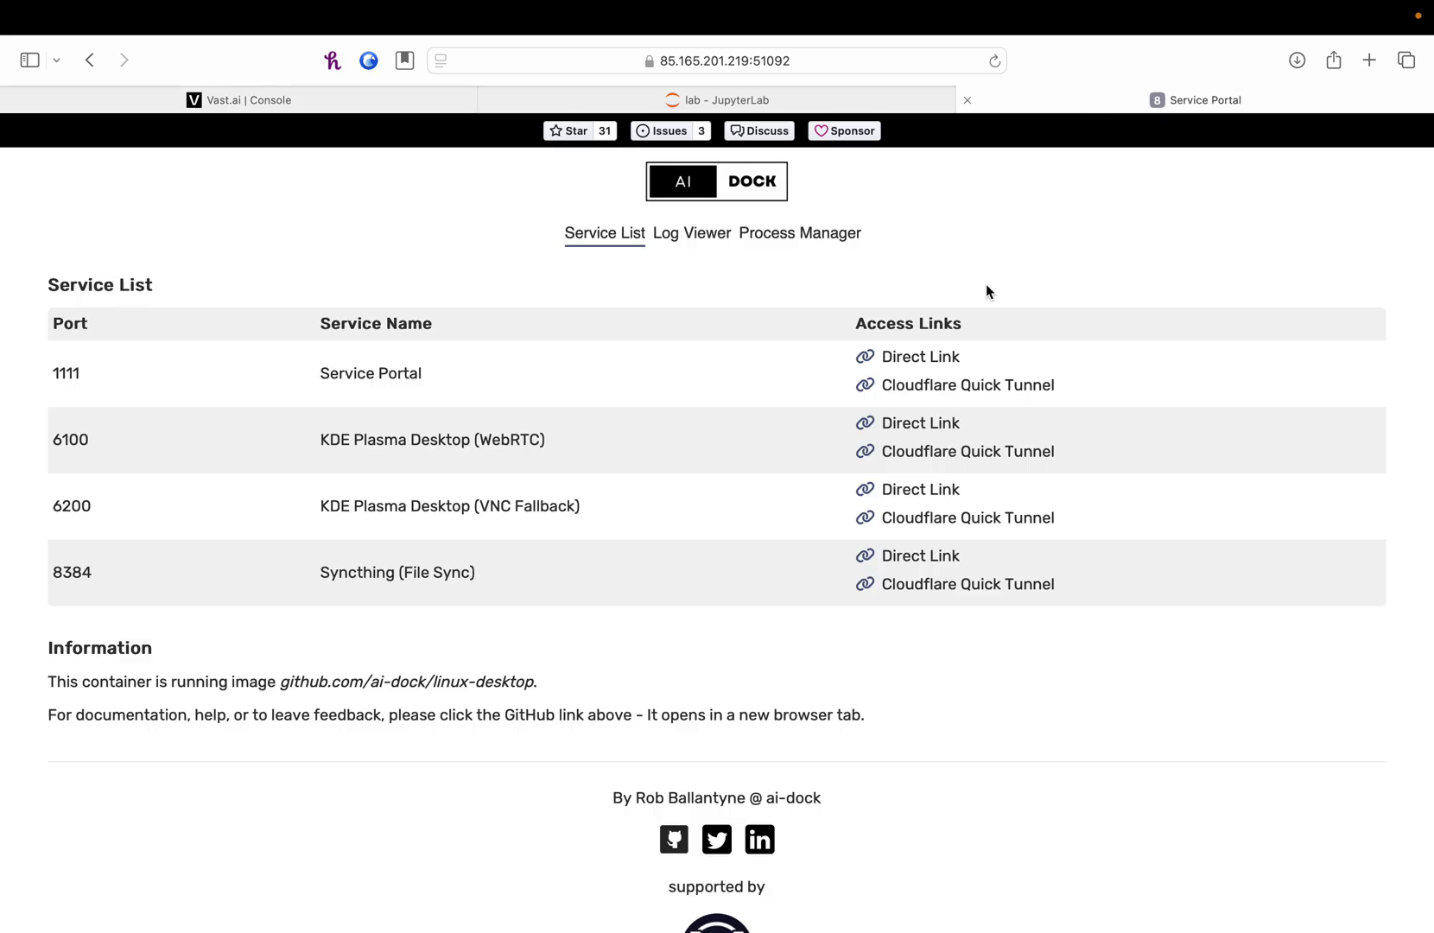
click(923, 452)
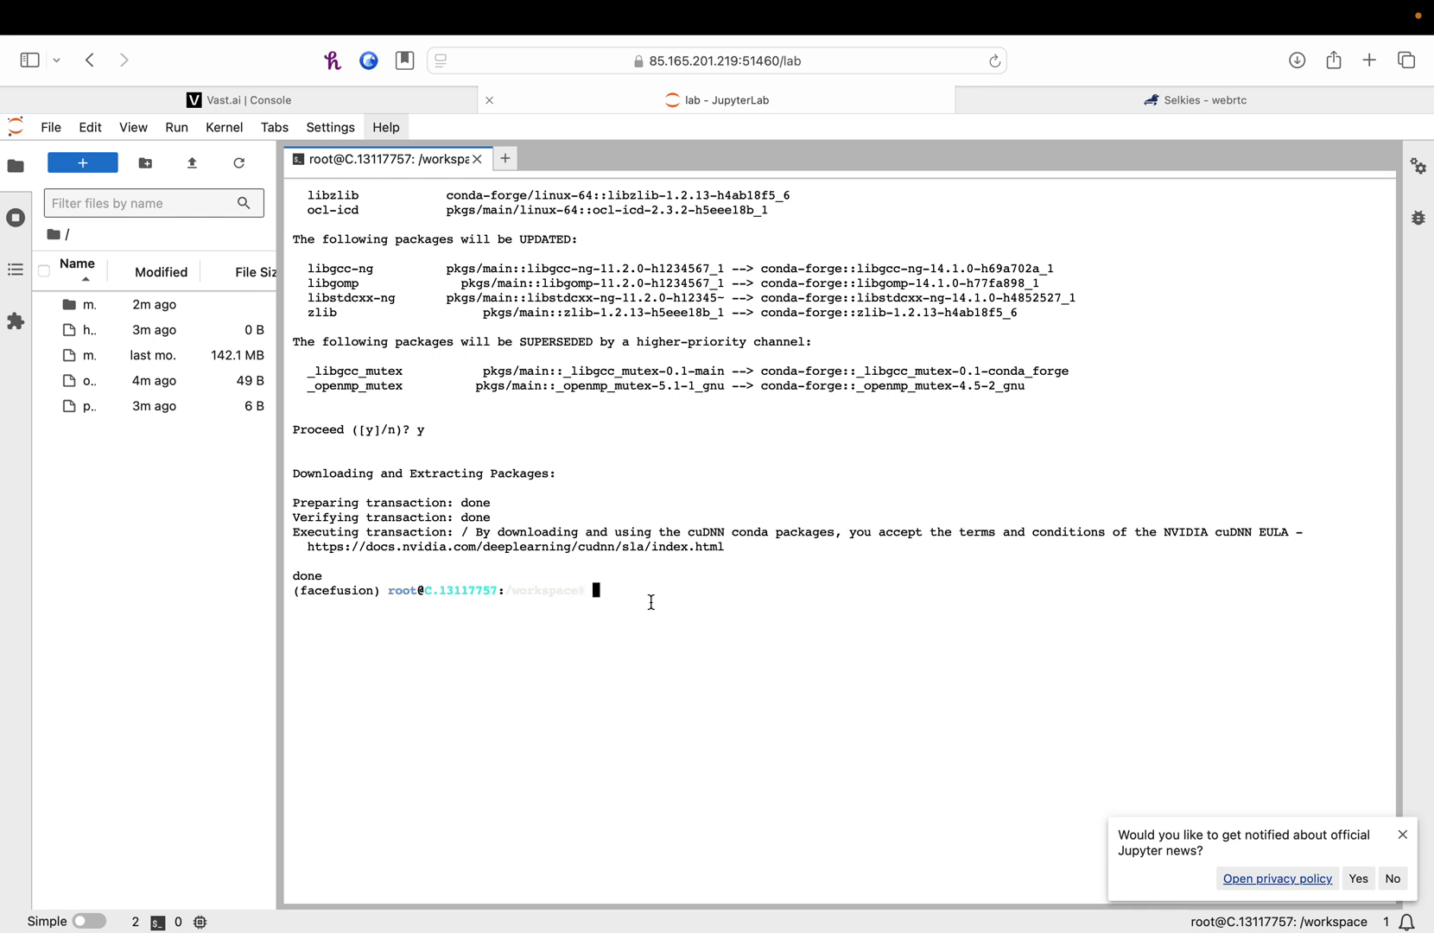
text(pip install tensorrt==10.5.0 --extra-index-url https://pypi.nvidia.com)
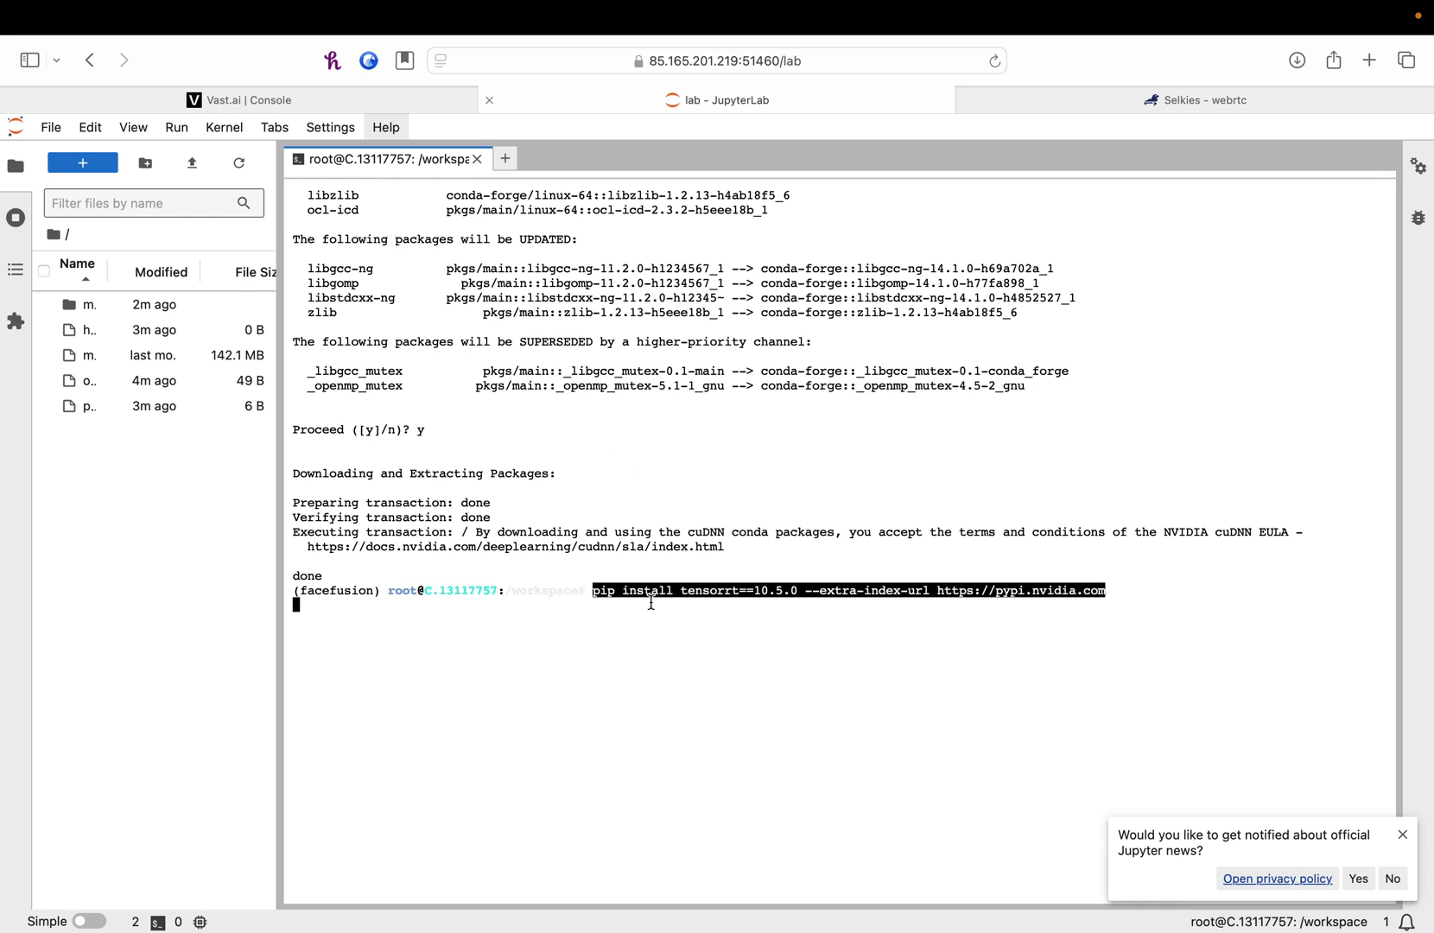
key(ctrl+Left)
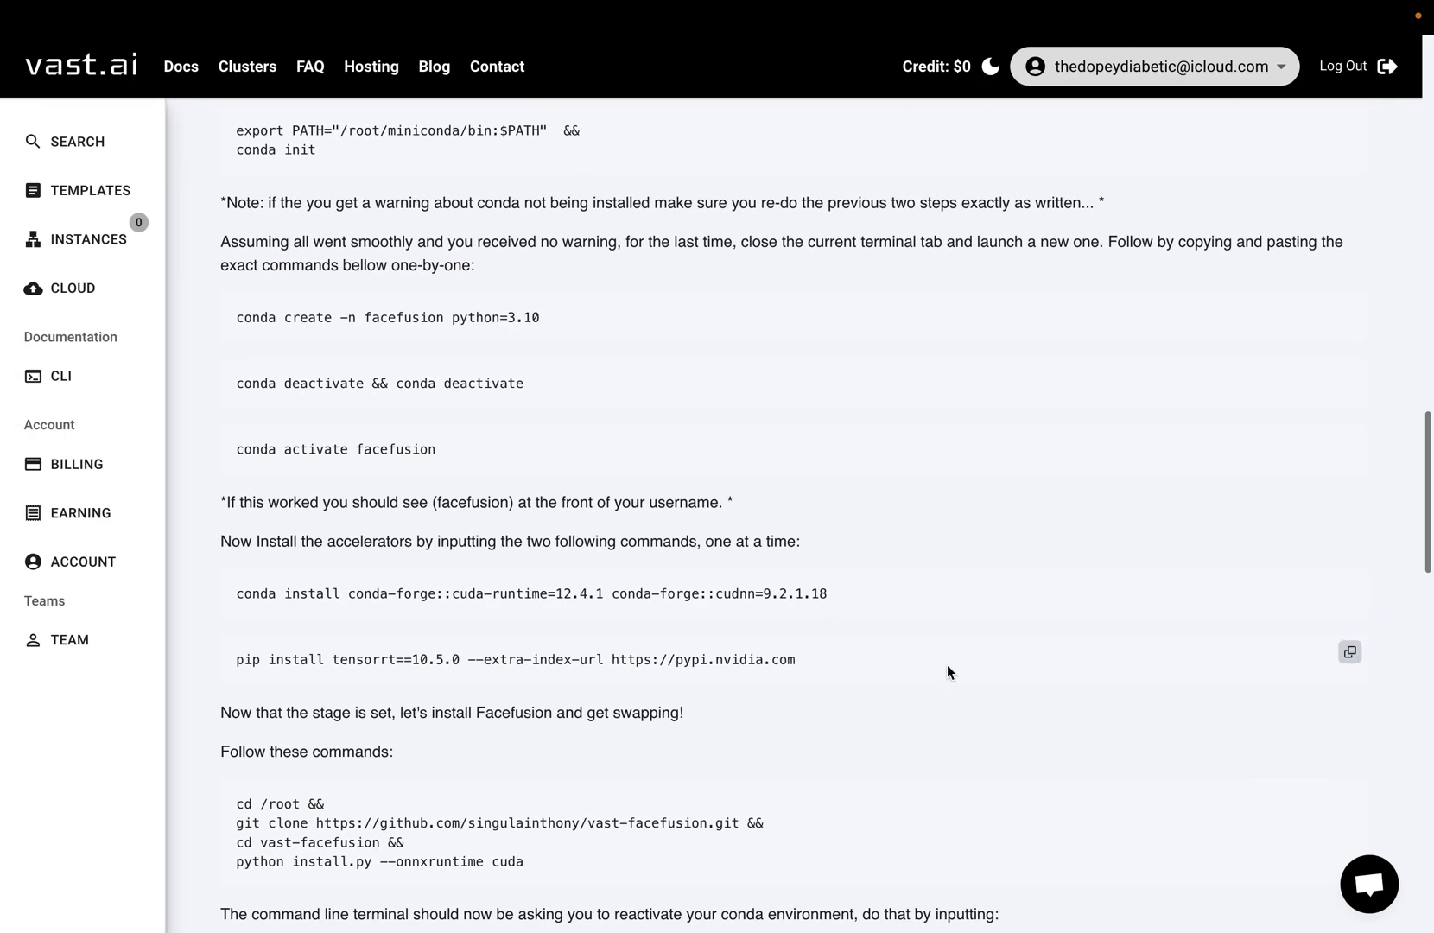
key(ctrl+Right)
key(Return)
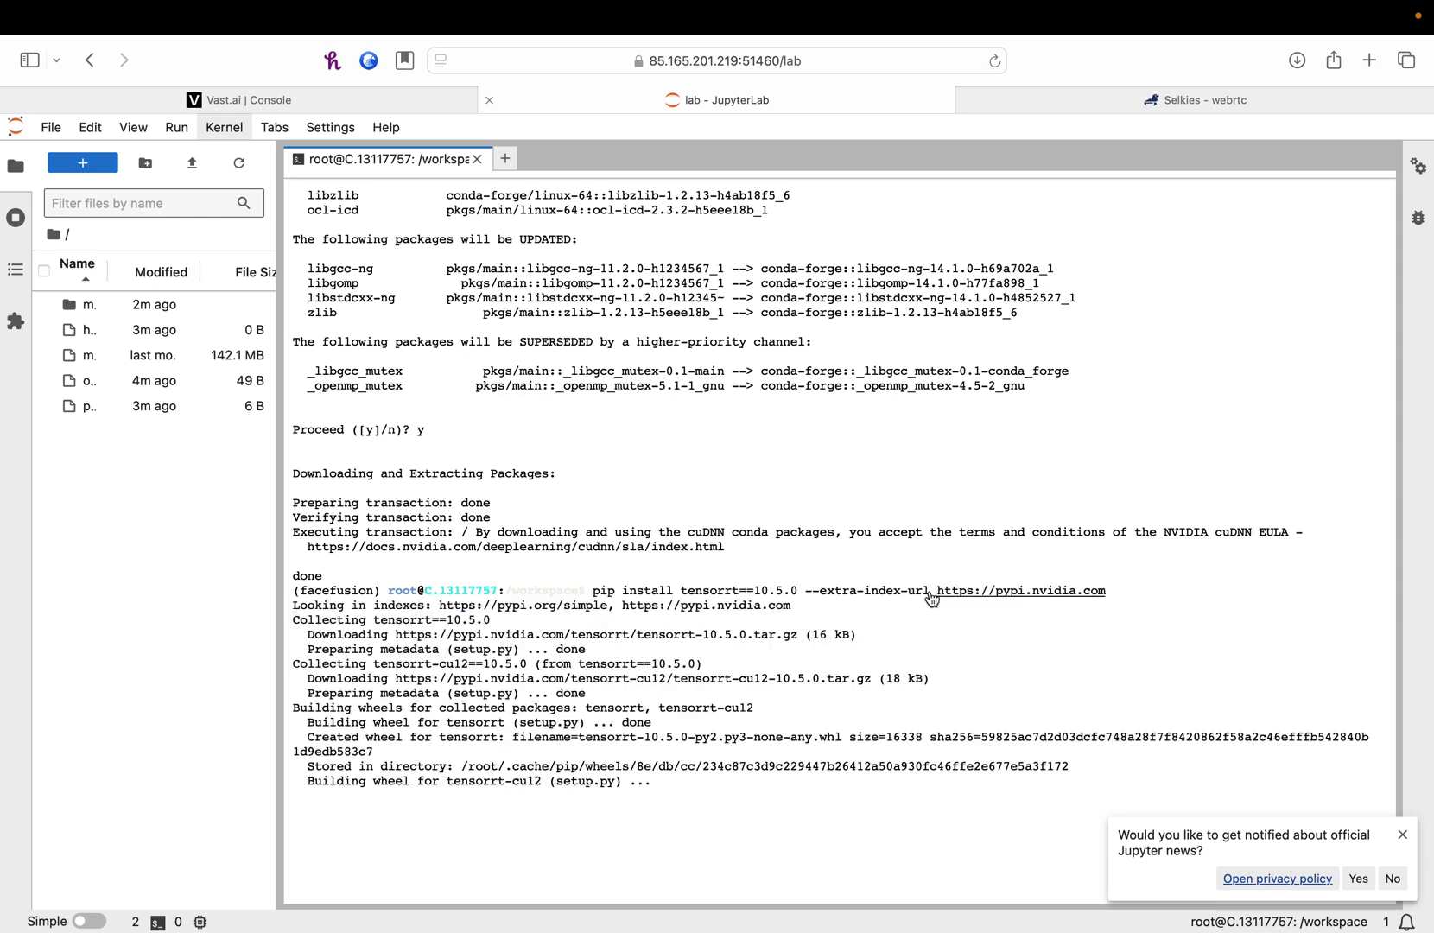
key(ctrl+Right)
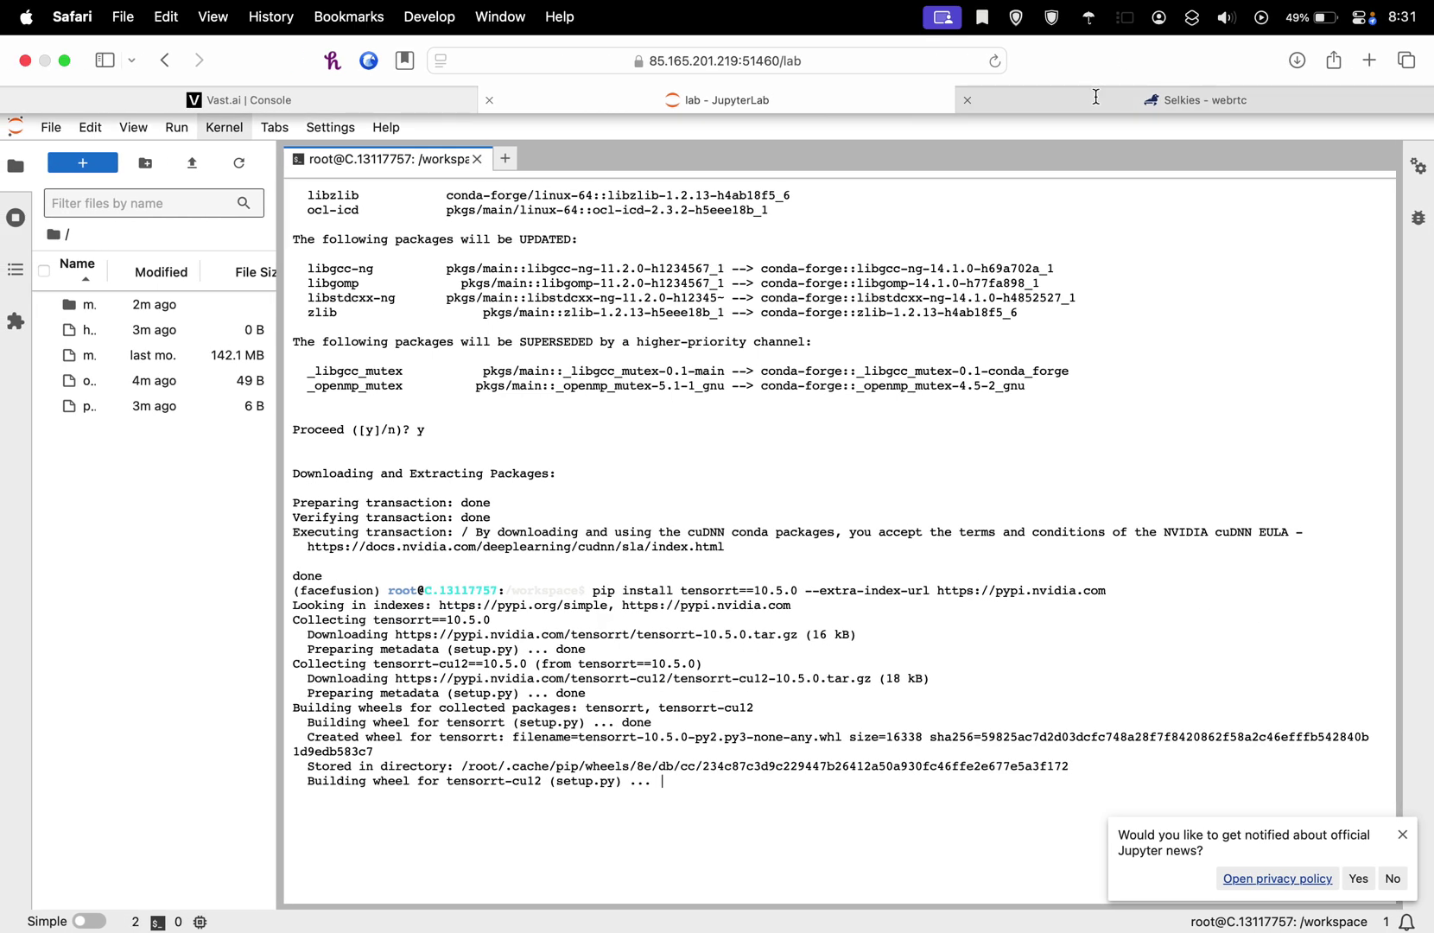
Start the Selkies remote desktop session and launch Konsole from the KDE launcher.
click(1158, 99)
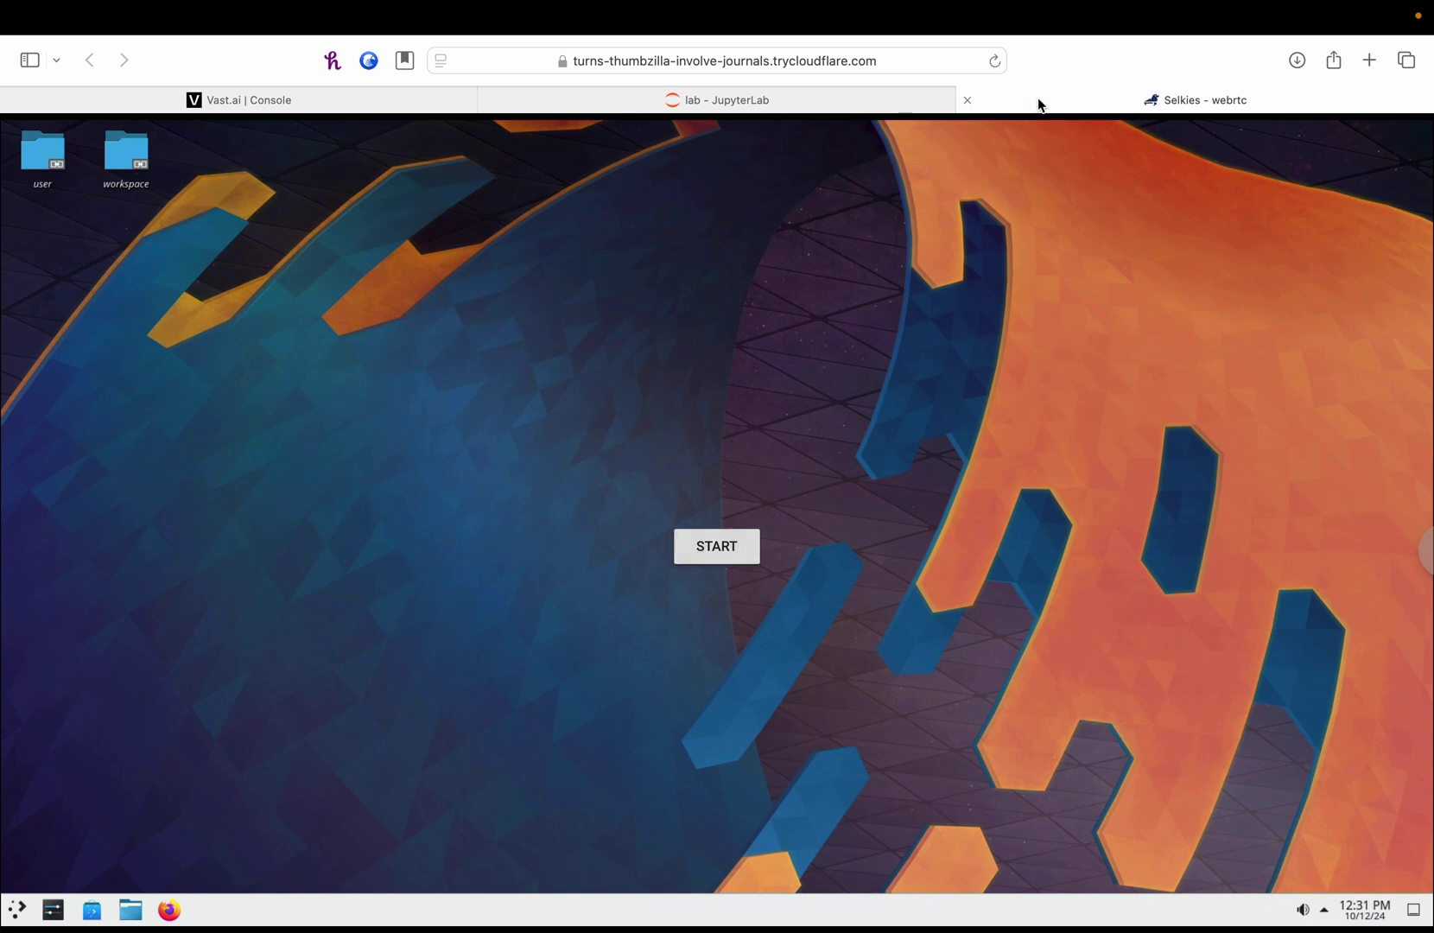
click(717, 551)
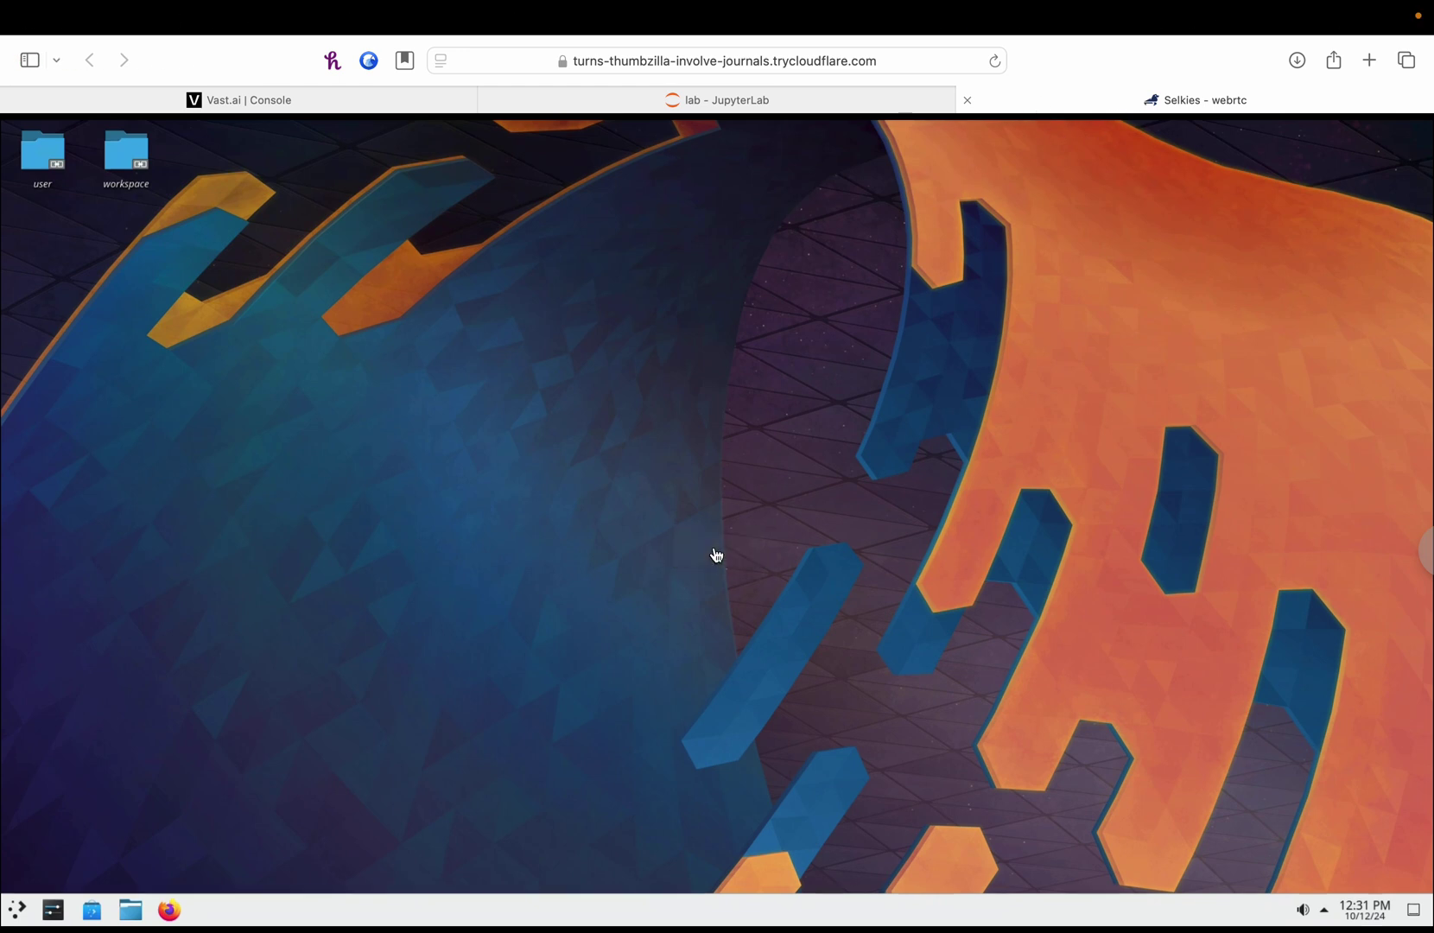
click(14, 919)
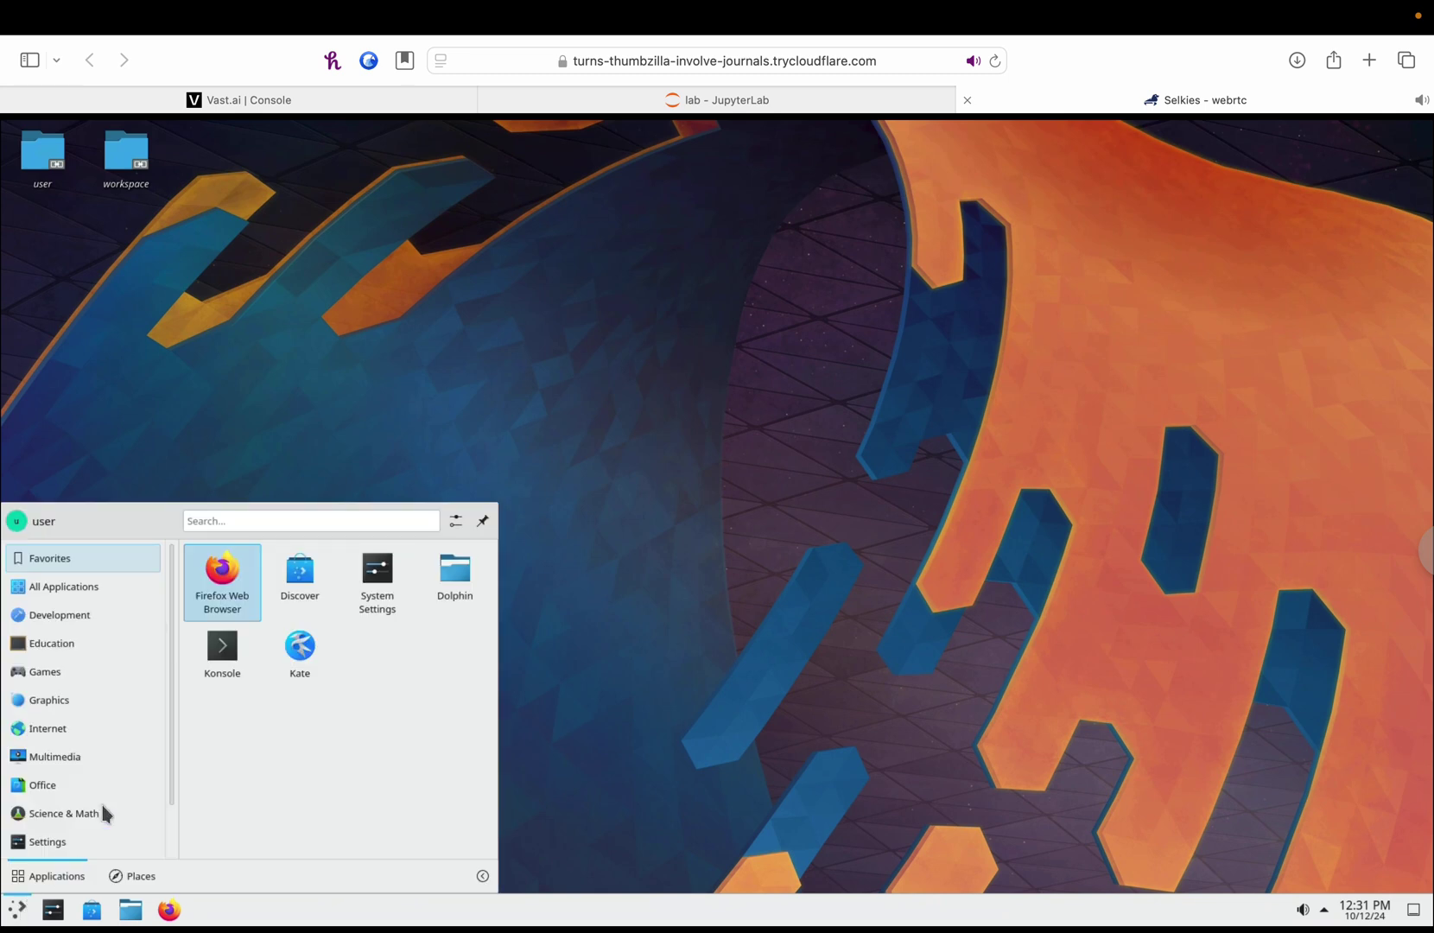
click(227, 665)
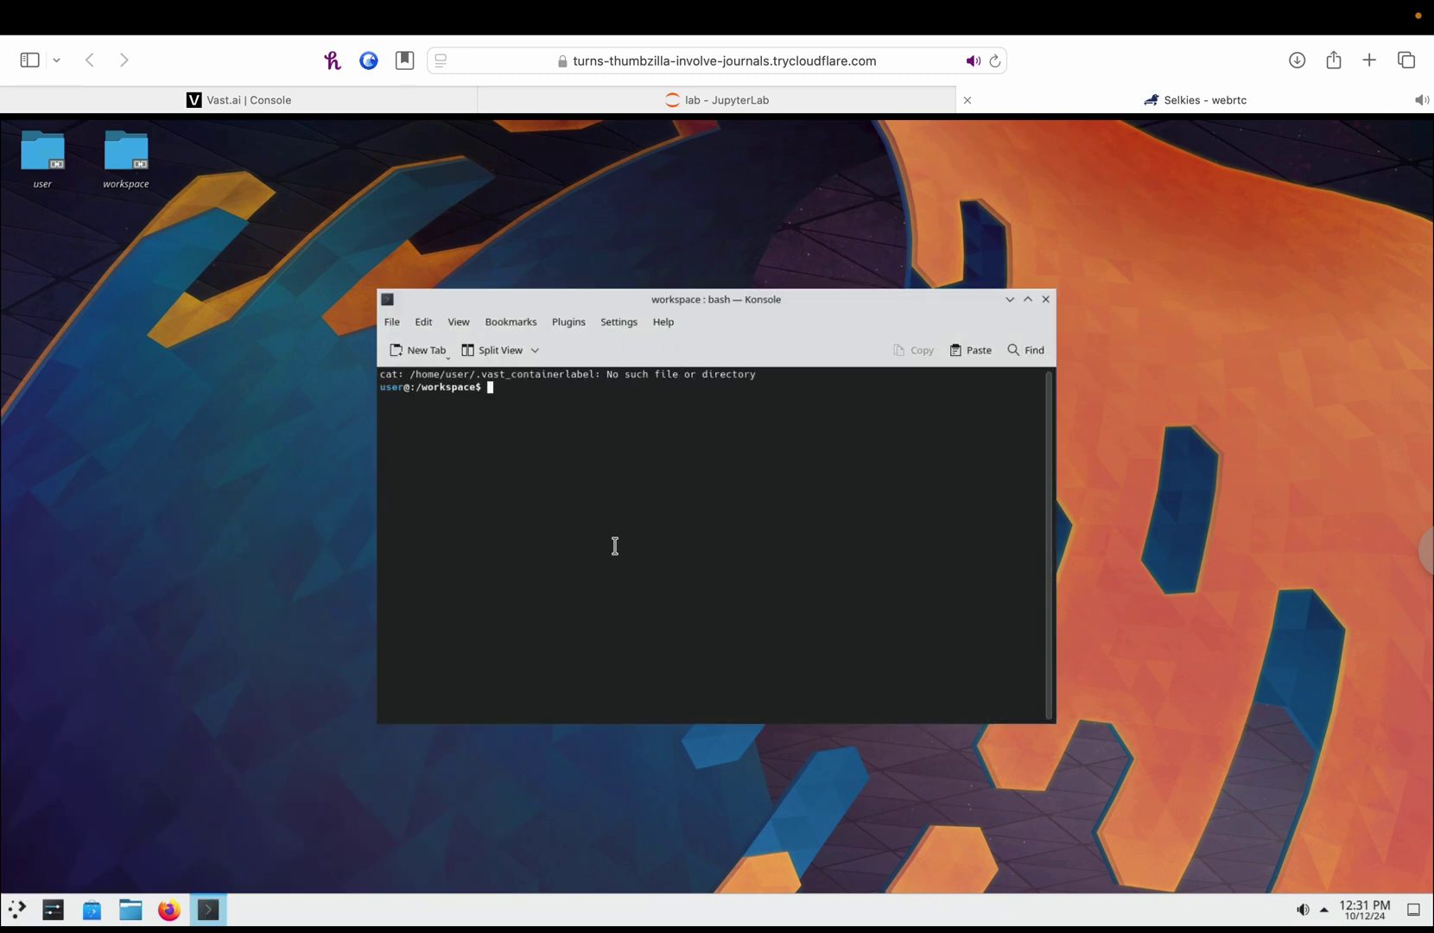
Check the TensorRT build progress in JupyterLab, then return to the remote desktop tab.
click(665, 100)
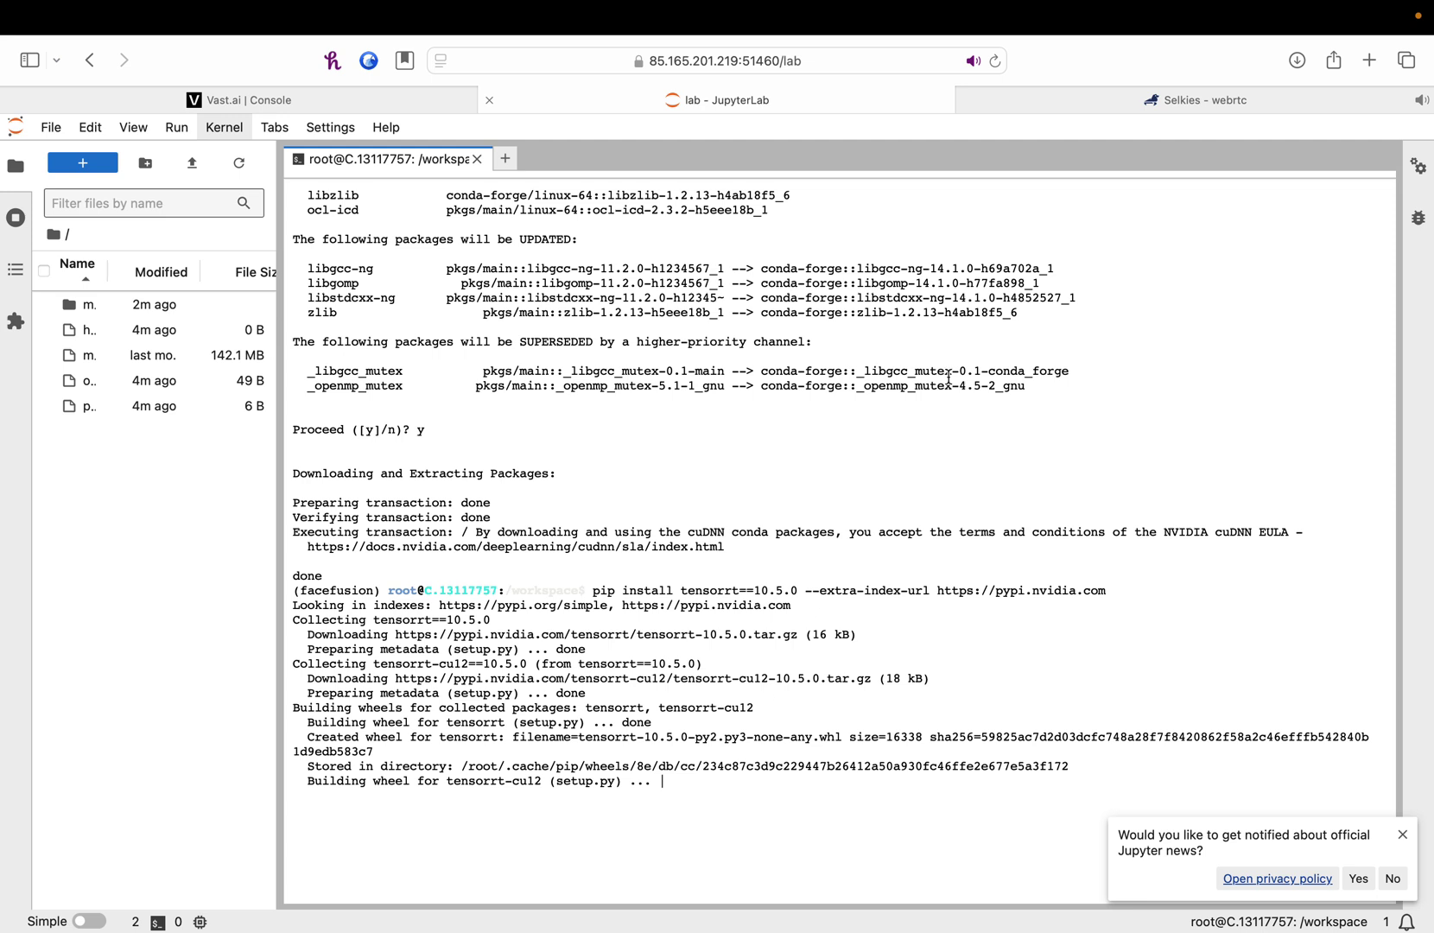
click(1079, 96)
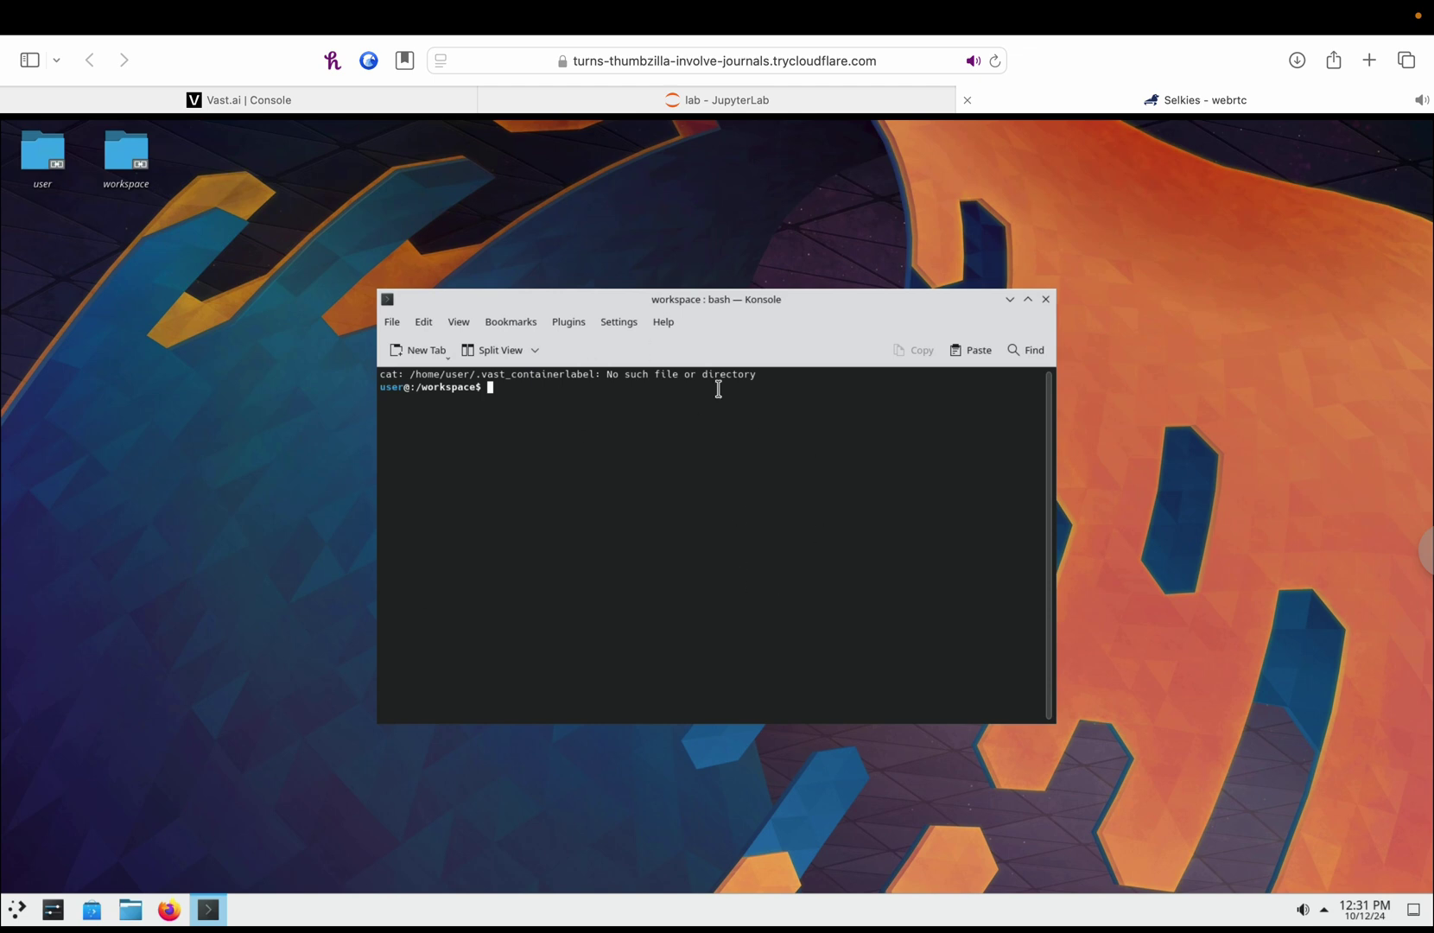
click(647, 59)
click(1138, 331)
Decline the Jupyter news popup and copy the FaceFusion clone-and-install commands from the guide.
click(727, 99)
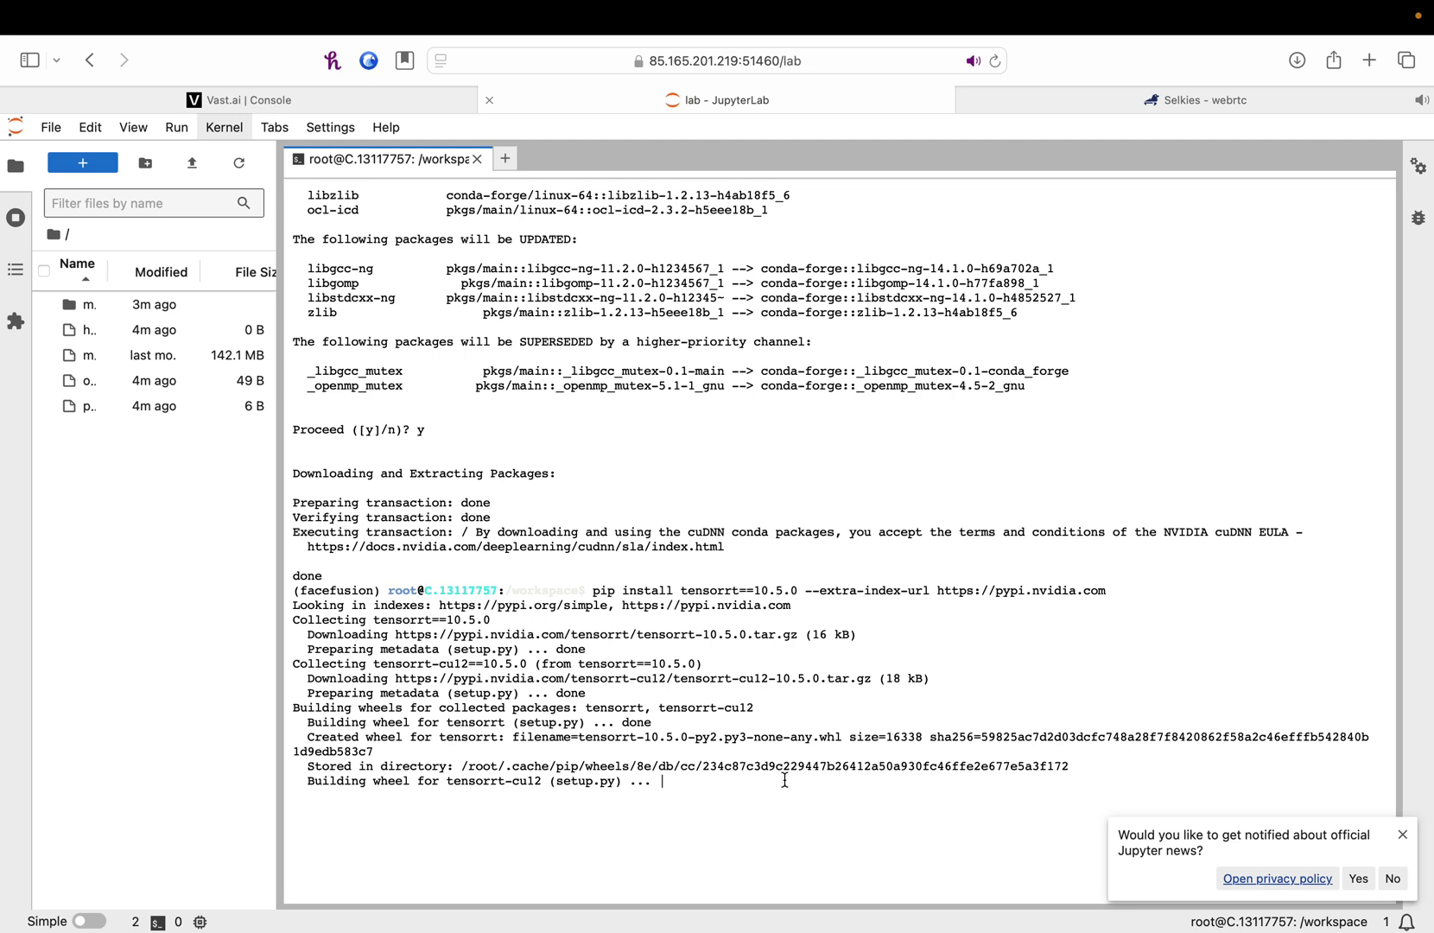
click(1394, 878)
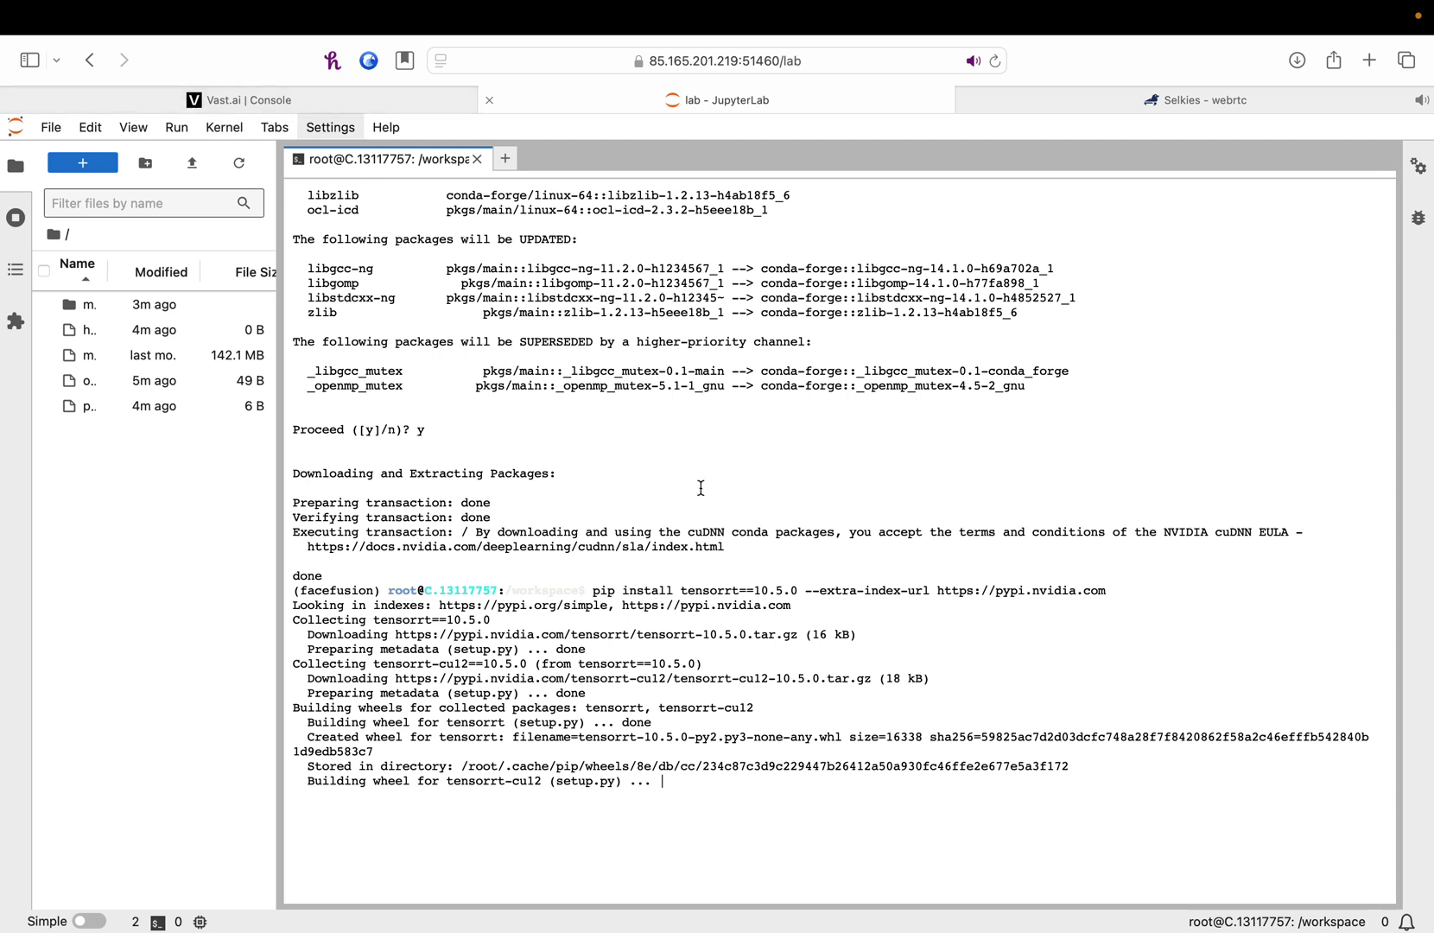
key(ctrl+Left)
scroll(959, 687, down, 6)
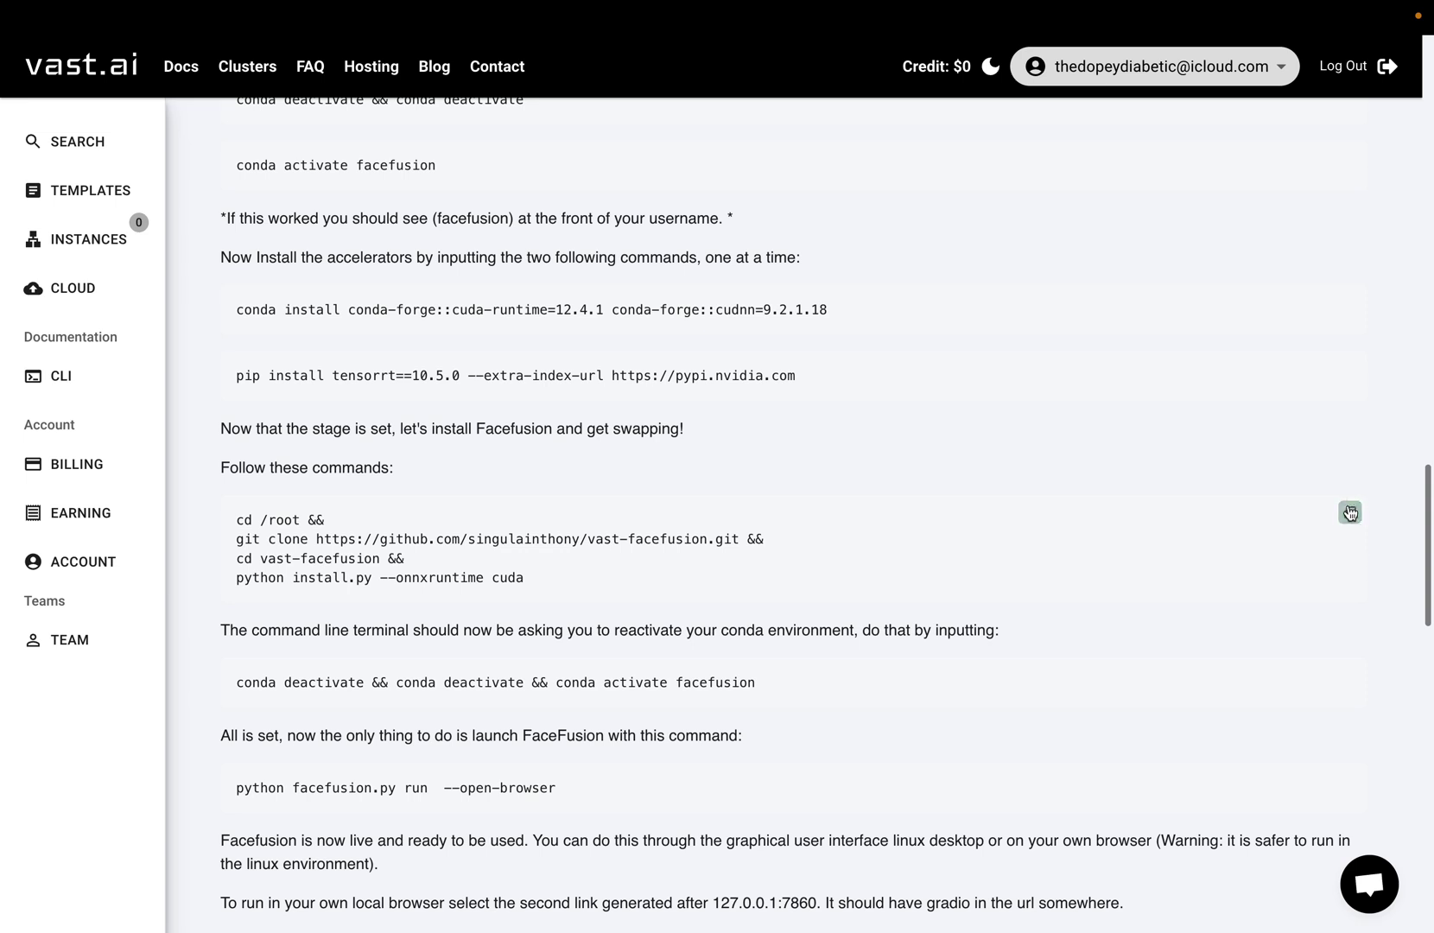
click(1350, 513)
key(ctrl+Right)
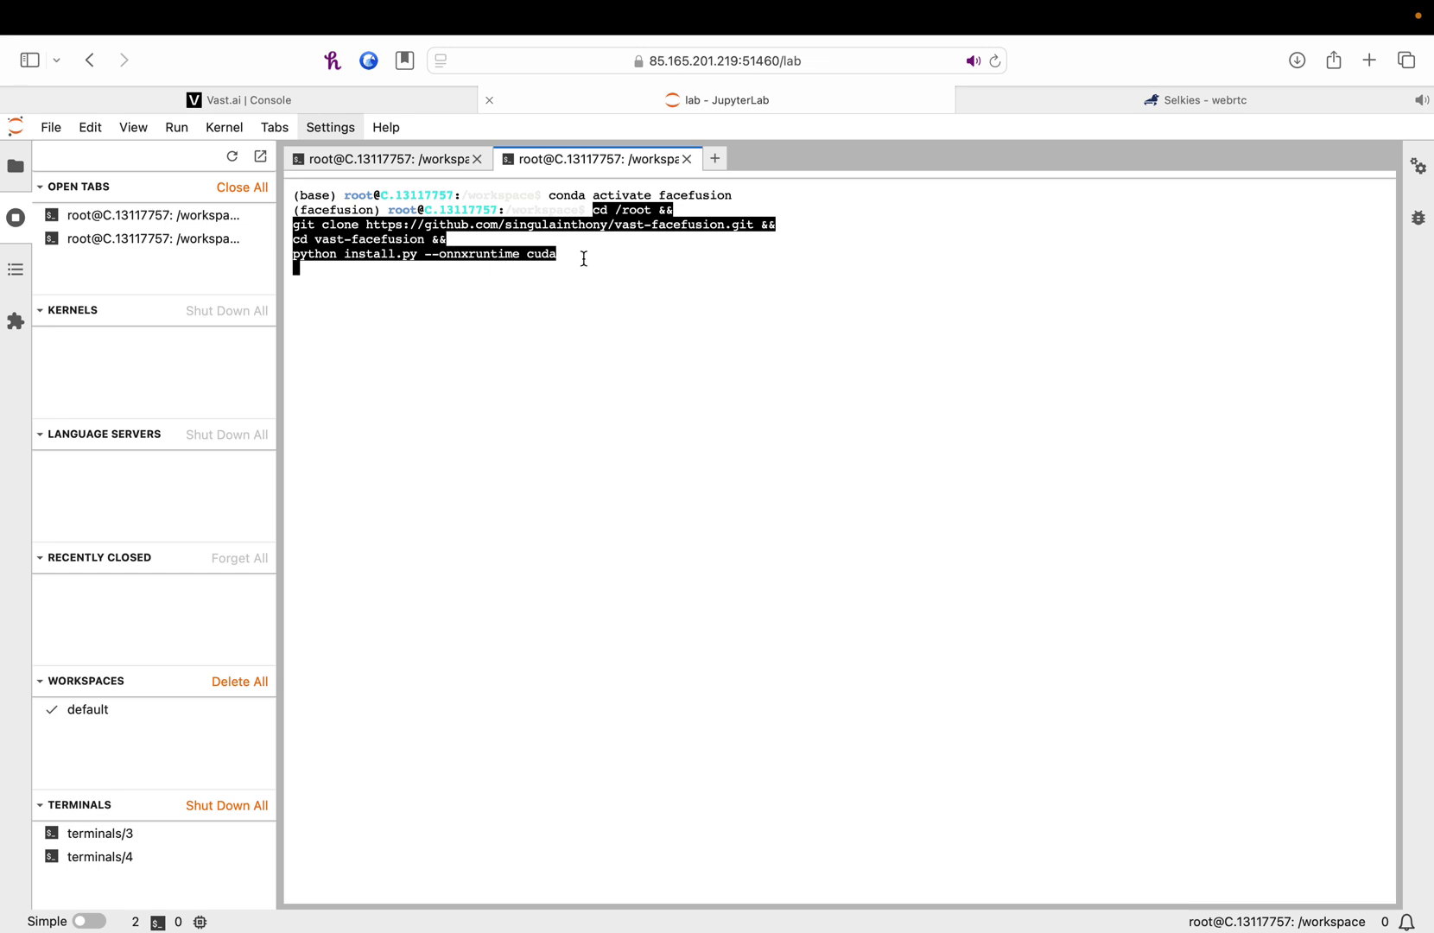
Paste and run the cd /root, git clone and 'python install.py --onnxruntime cuda' commands.
key(ctrl+Left)
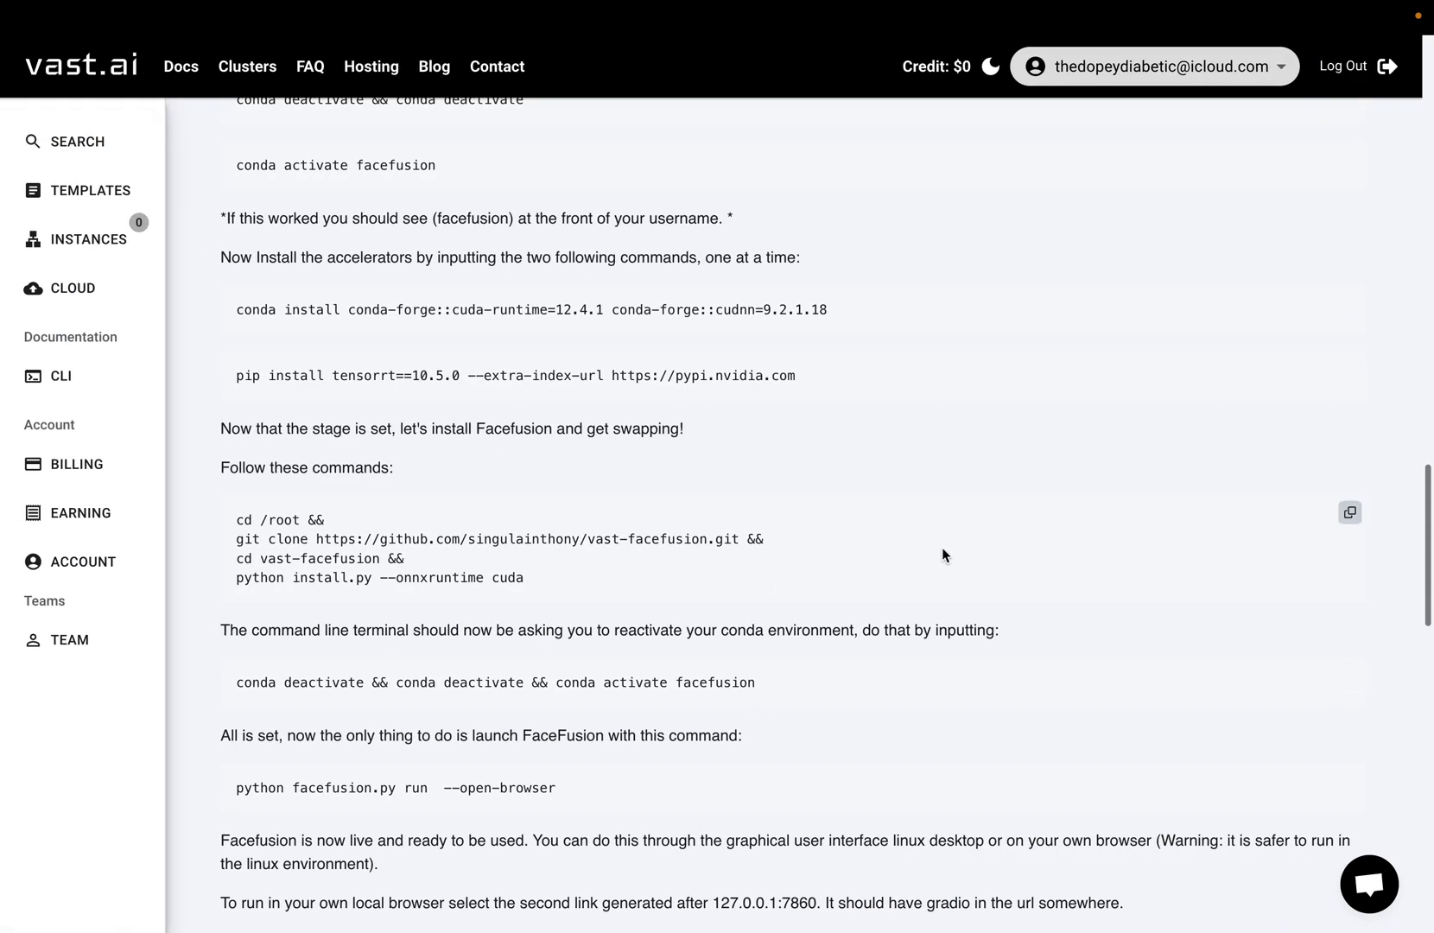
click(1349, 512)
key(ctrl+Right)
key(super+v)
click(864, 257)
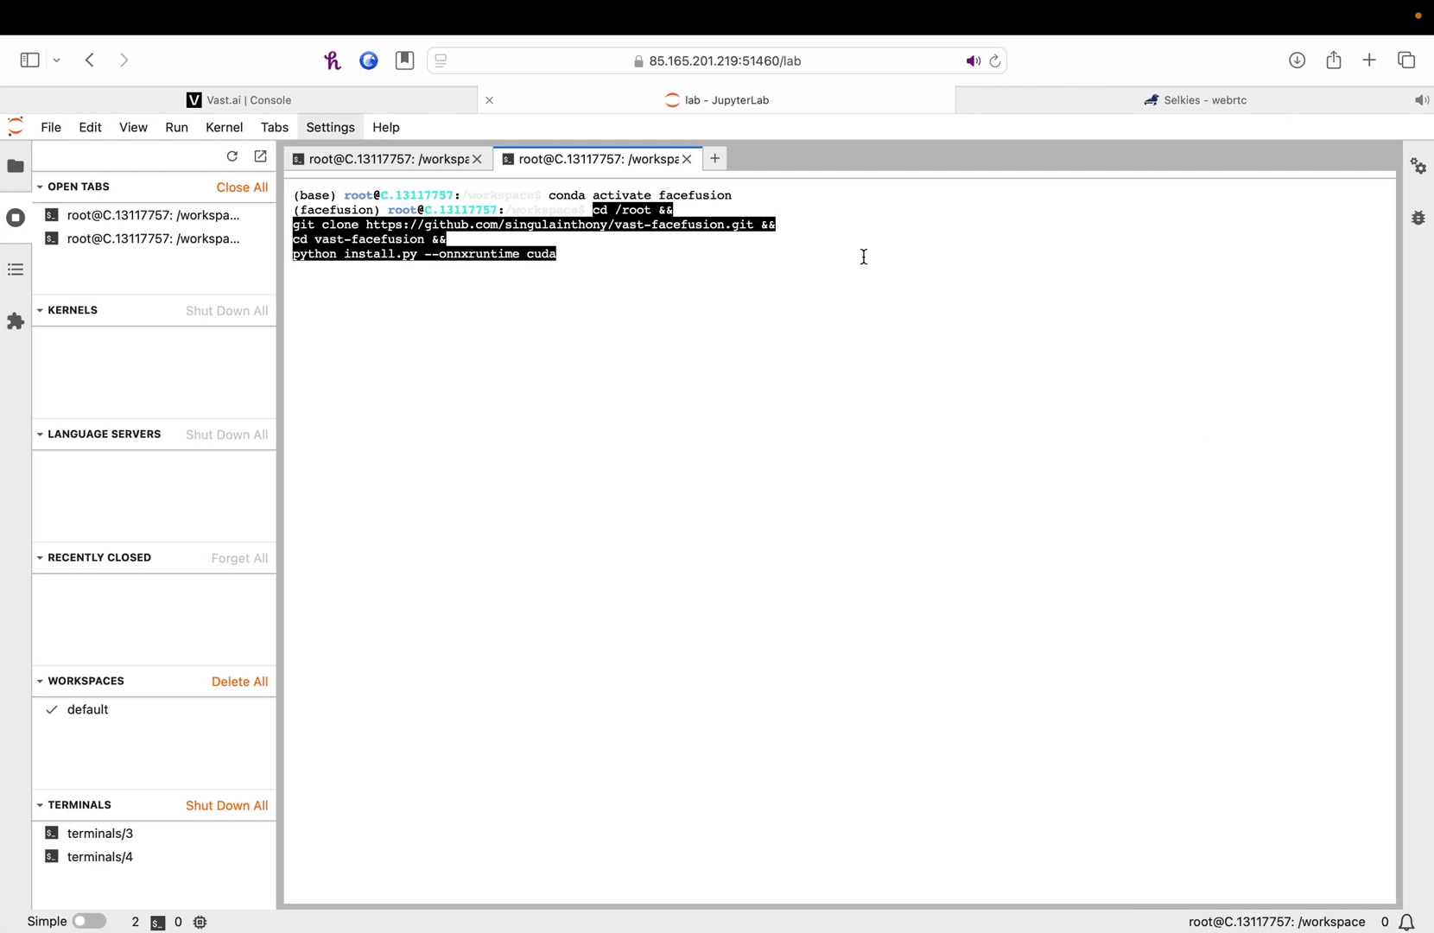
key(Return)
Recall the command and correct the repository URL to facefusion-vast.git.
key(Up)
key(Left)
key(Left)
key(Left)
key(Left)
key(Left)
key(Left)
key(Left)
key(Left)
key(Left)
key(Left)
key(Left)
key(Left)
key(Left)
key(Left)
key(Left)
key(Left)
key(Left)
key(Left)
key(Left)
key(Left)
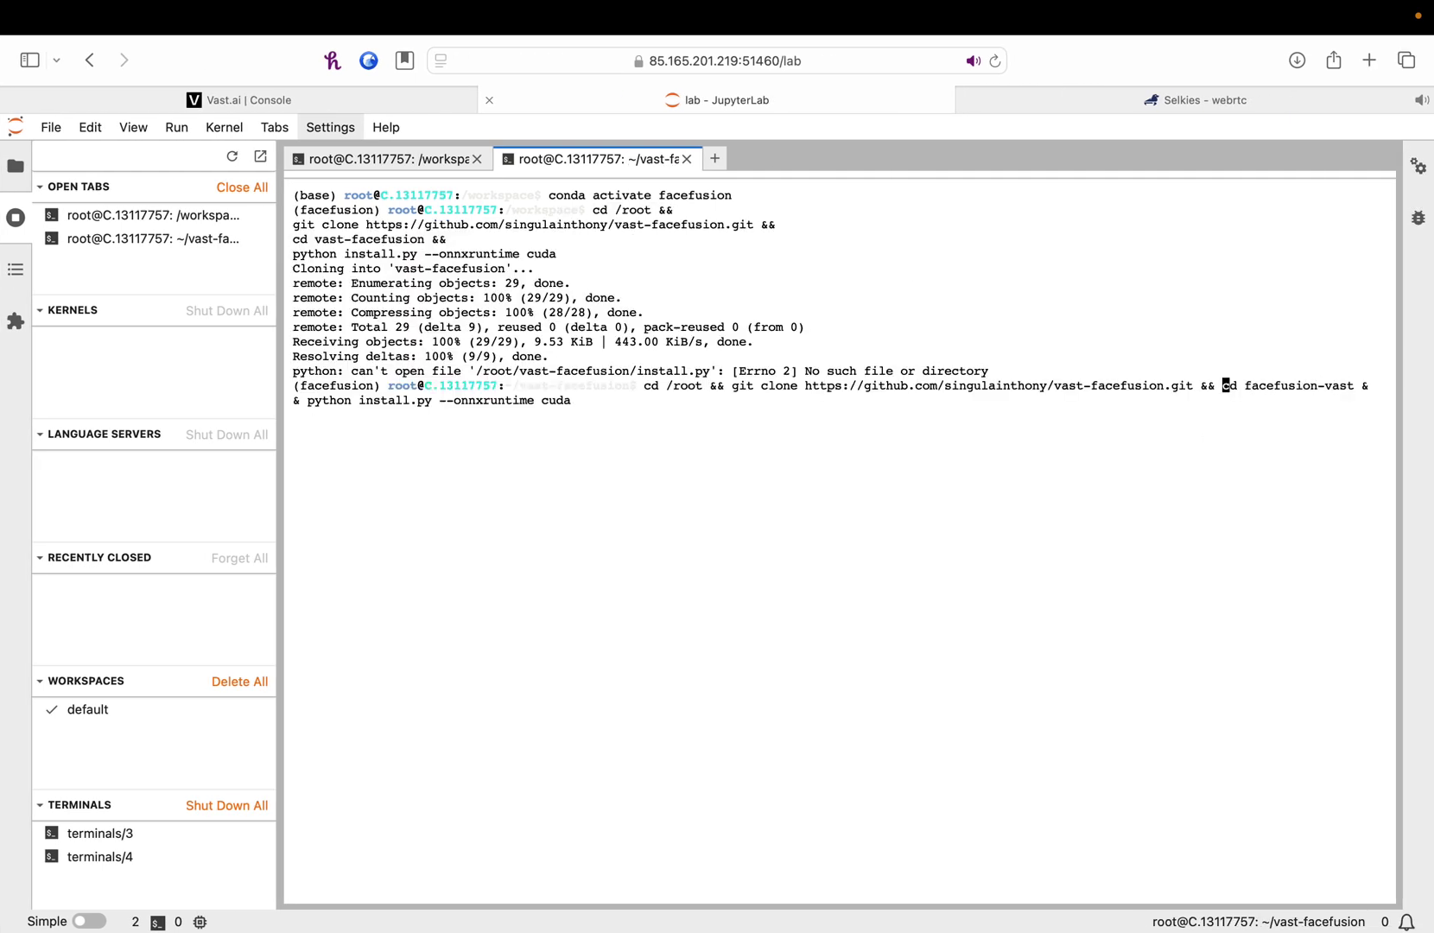
key(Left)
key(Left)
key(Left)
key(Left)
key(Left)
key(Left)
key(Left)
key(Left)
text(-vast)
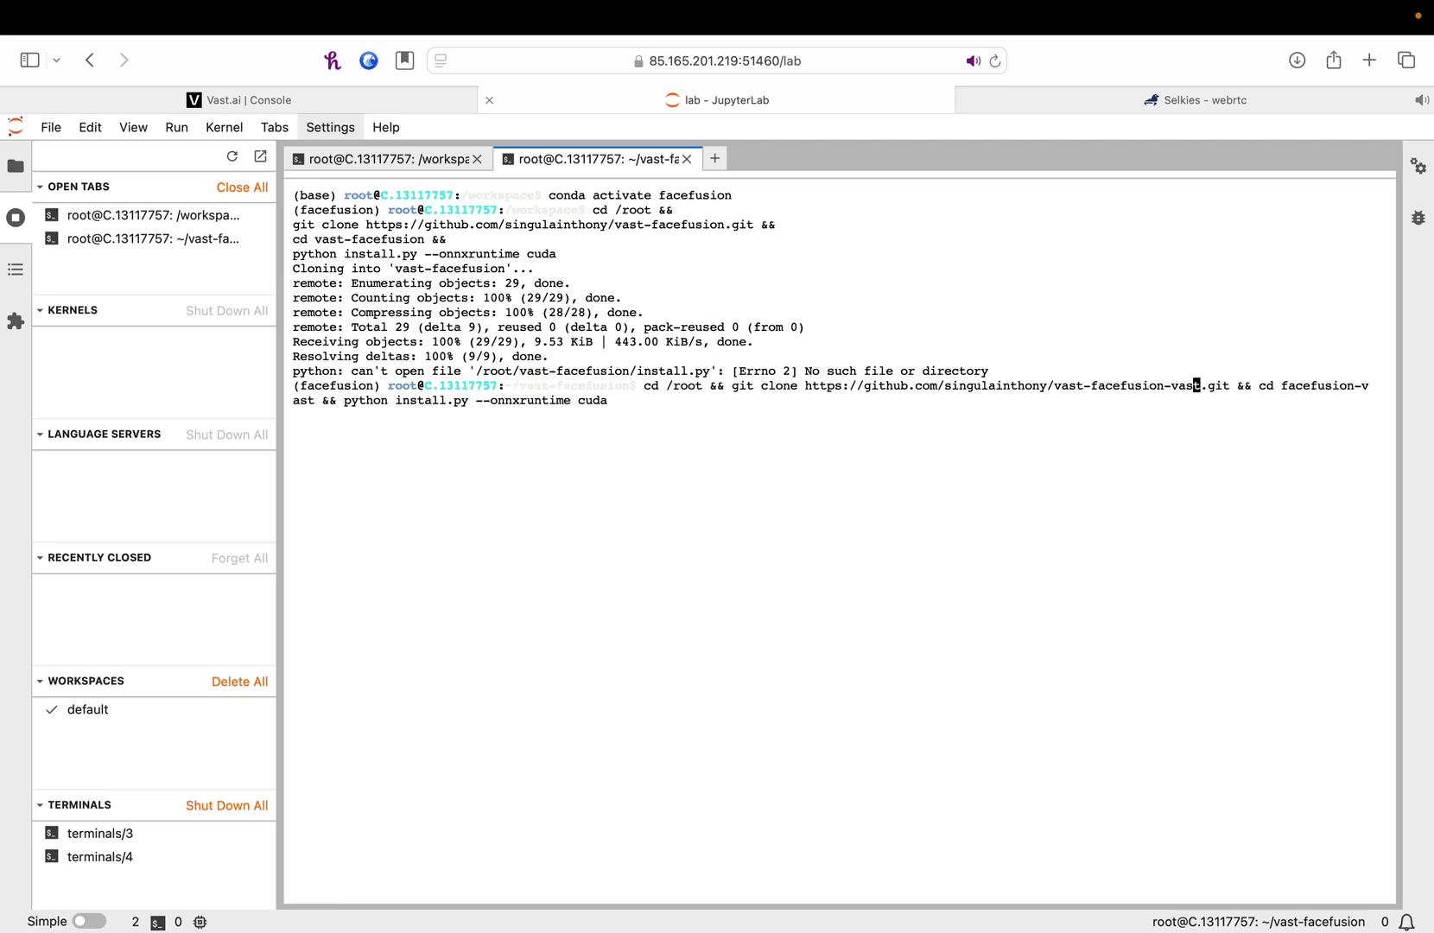
key(Left)
key(Left)
key(Left)
key(Left)
key(Left)
key(Left)
key(Left)
key(Left)
key(Left)
key(Left)
key(Left)
key(Left)
key(Left)
key(Left)
key(Left)
key(Delete)
key(BackSpace)
key(BackSpace)
key(BackSpace)
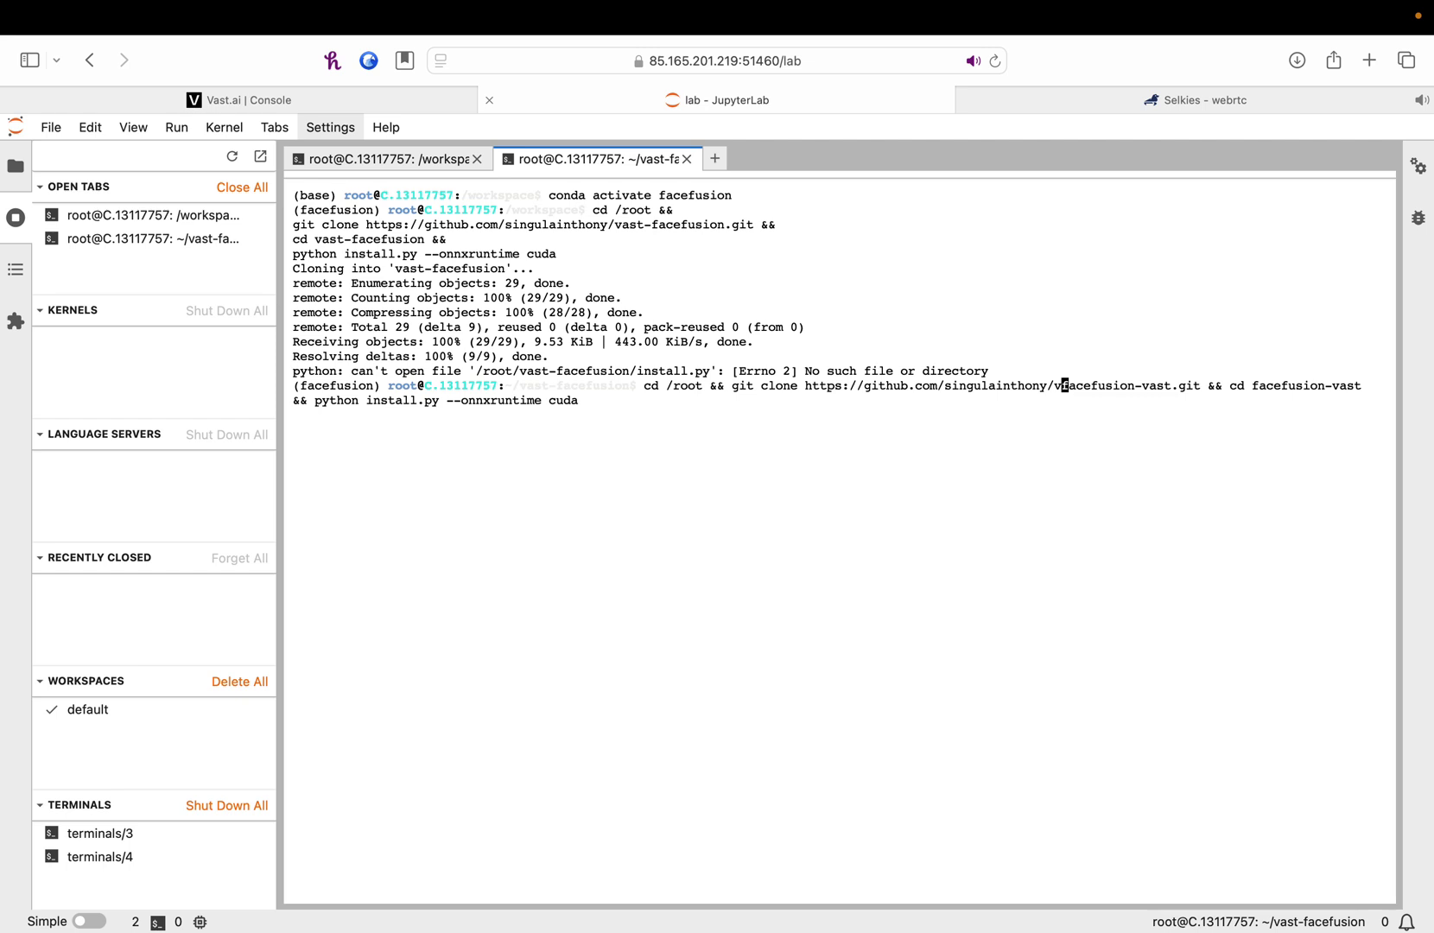
key(BackSpace)
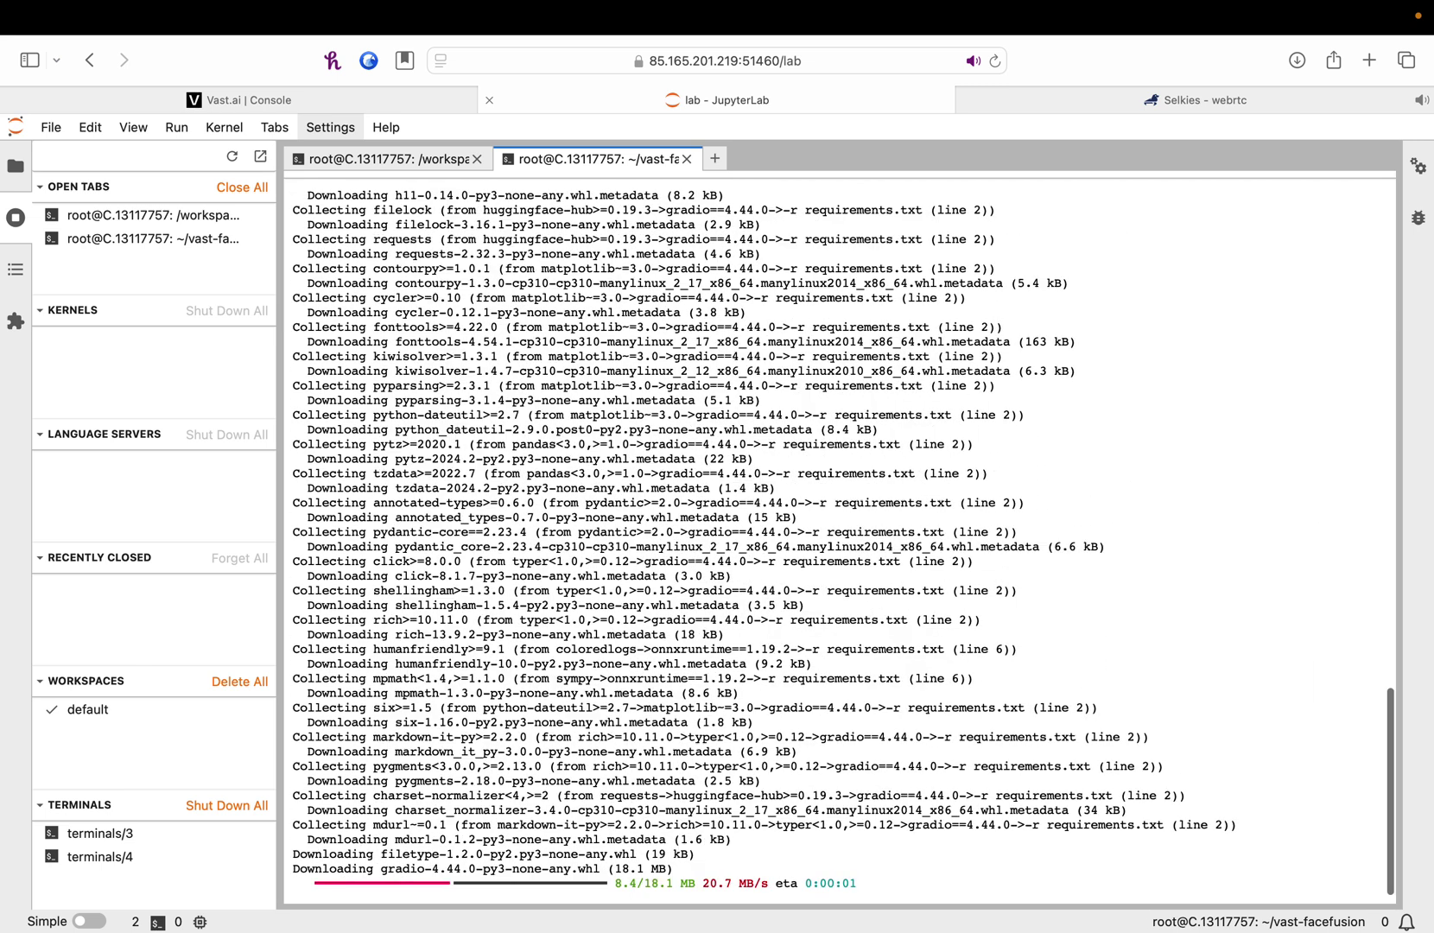
Close the old /workspace terminal, copy the conda reactivate command, and show the file browser.
click(430, 161)
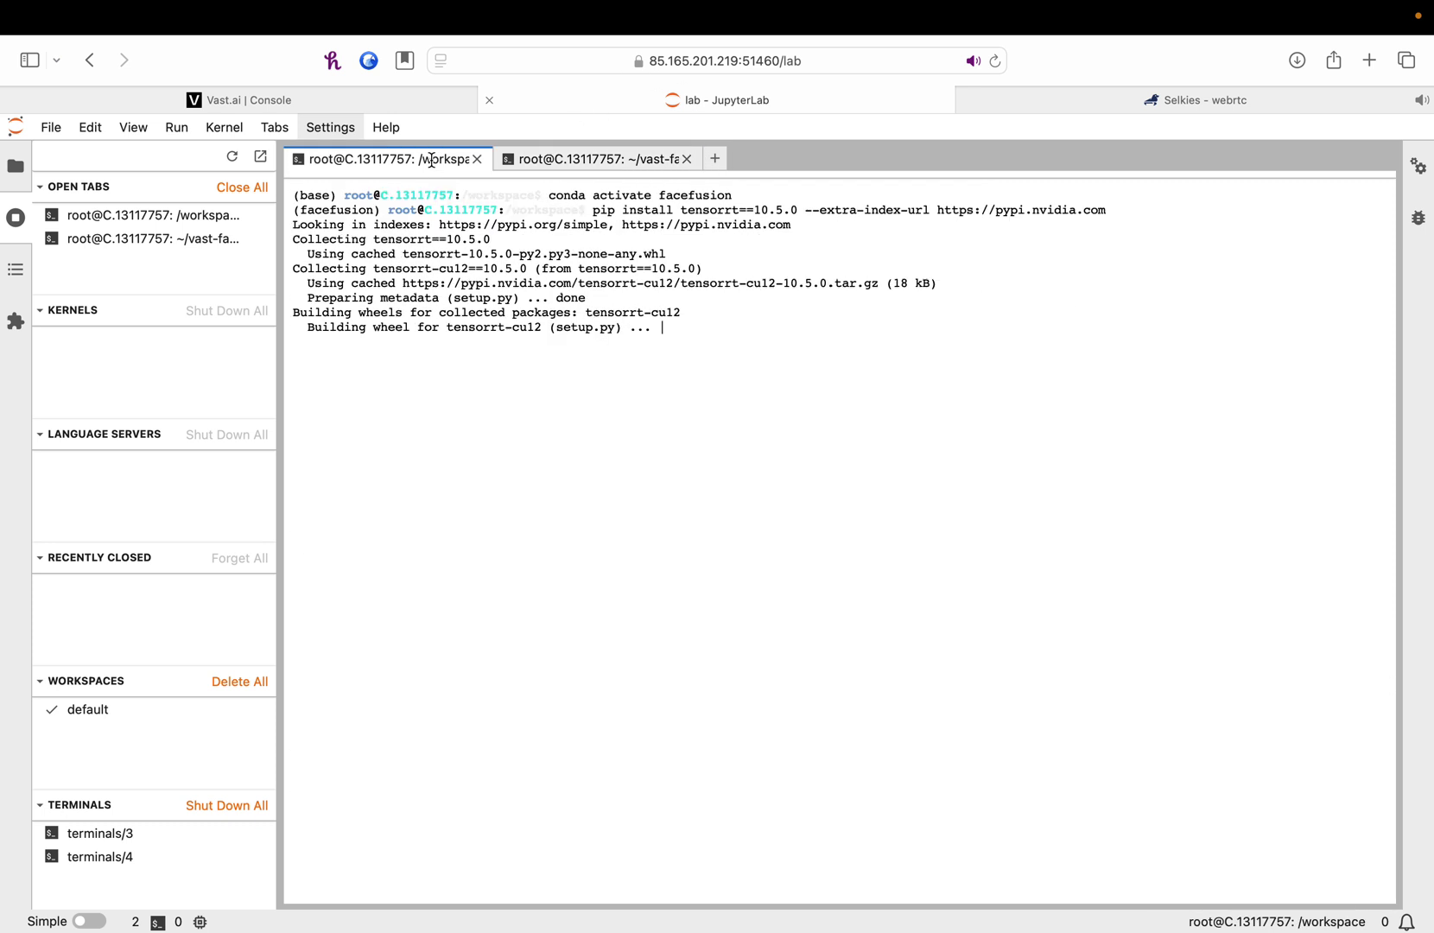
click(477, 159)
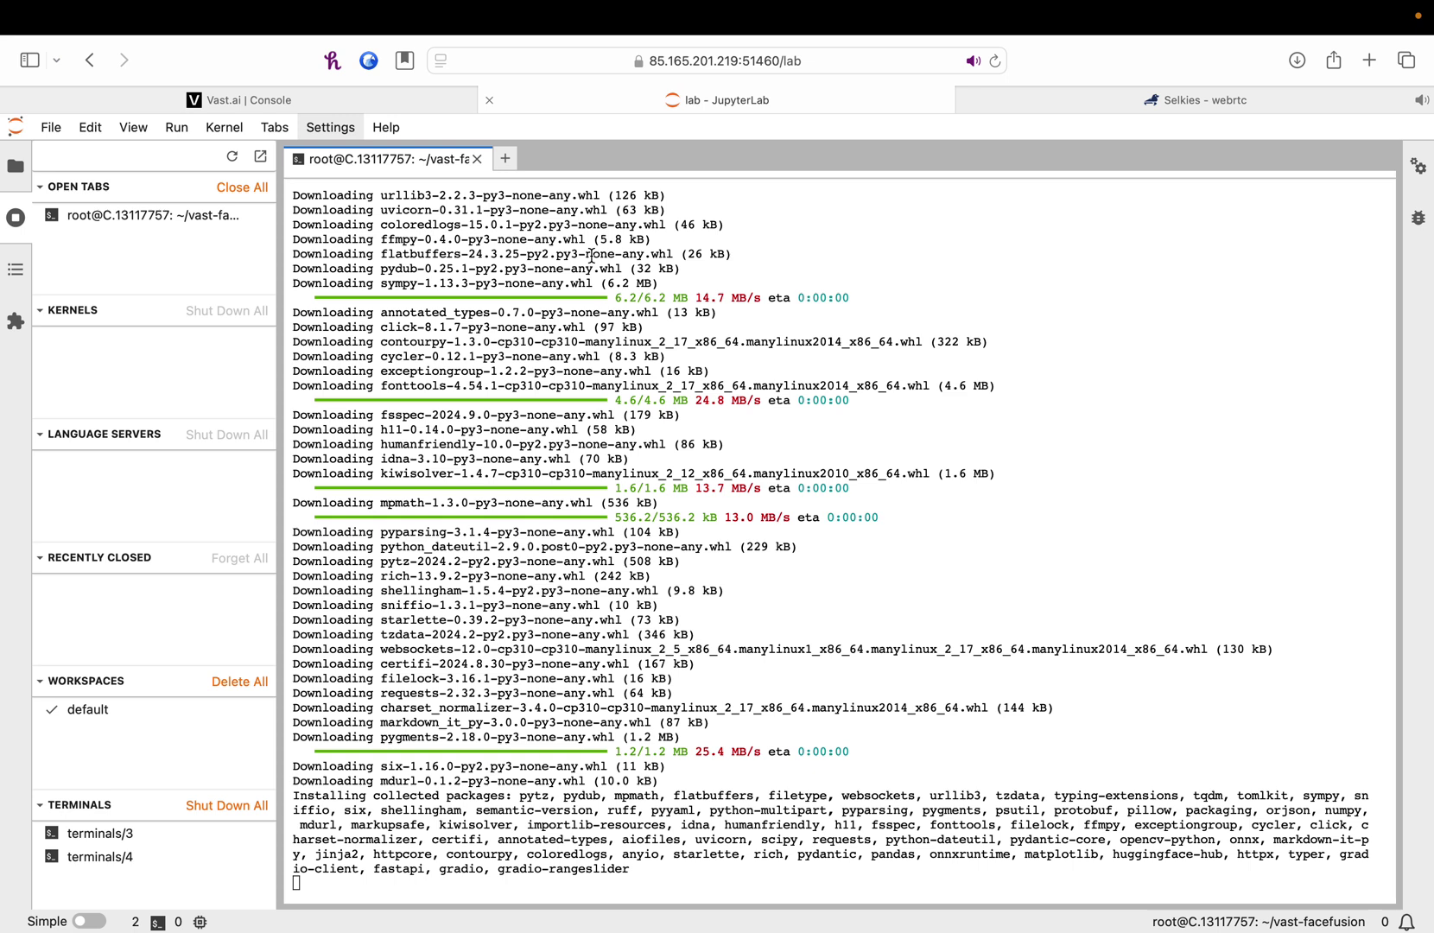
key(ctrl+Left)
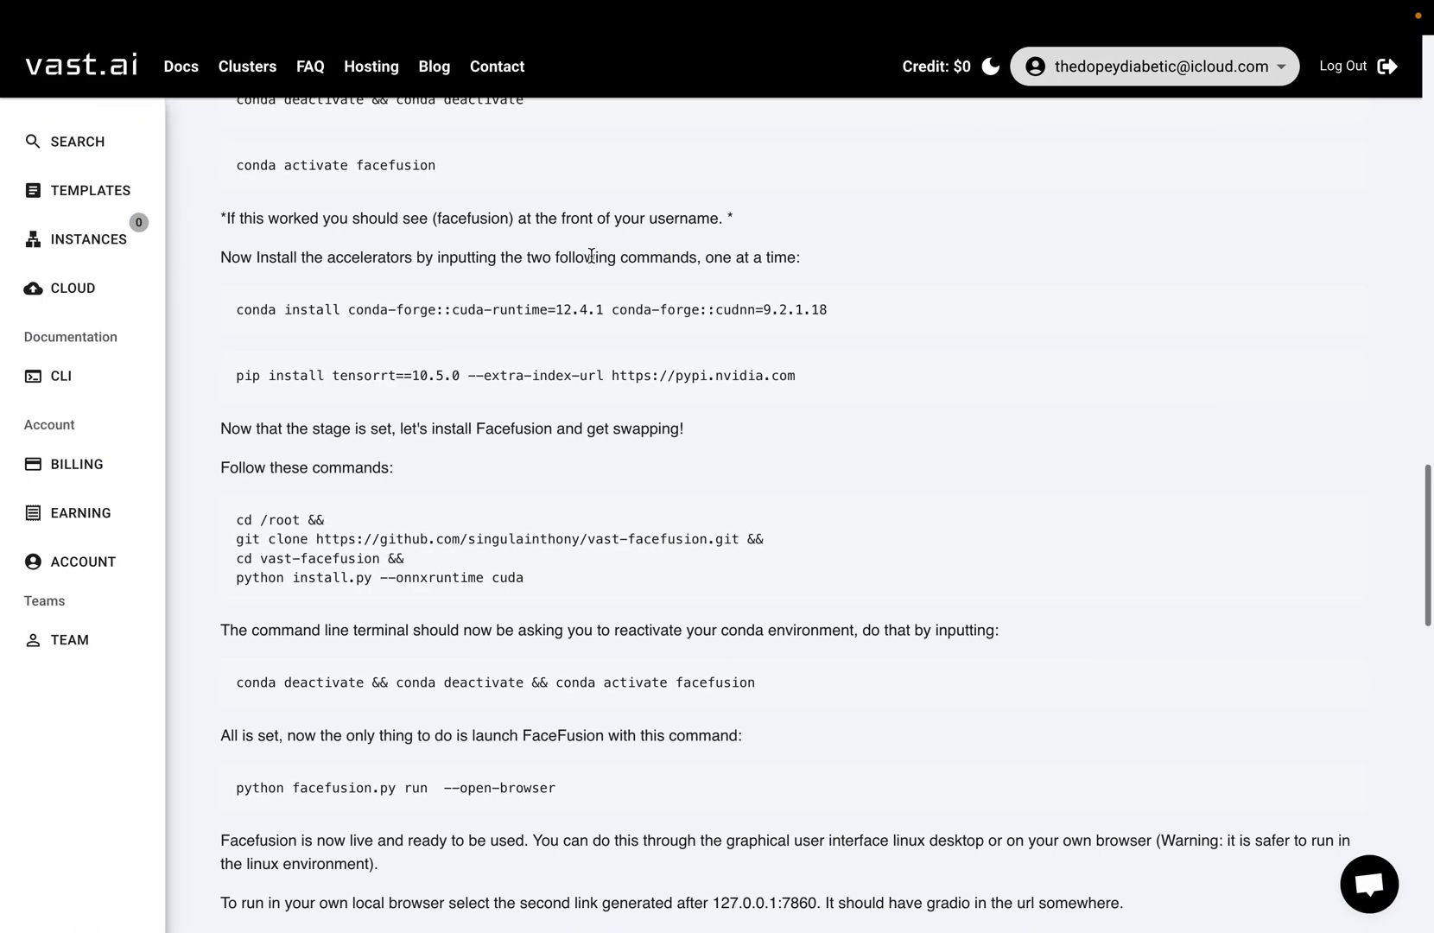
scroll(824, 507, down, 2)
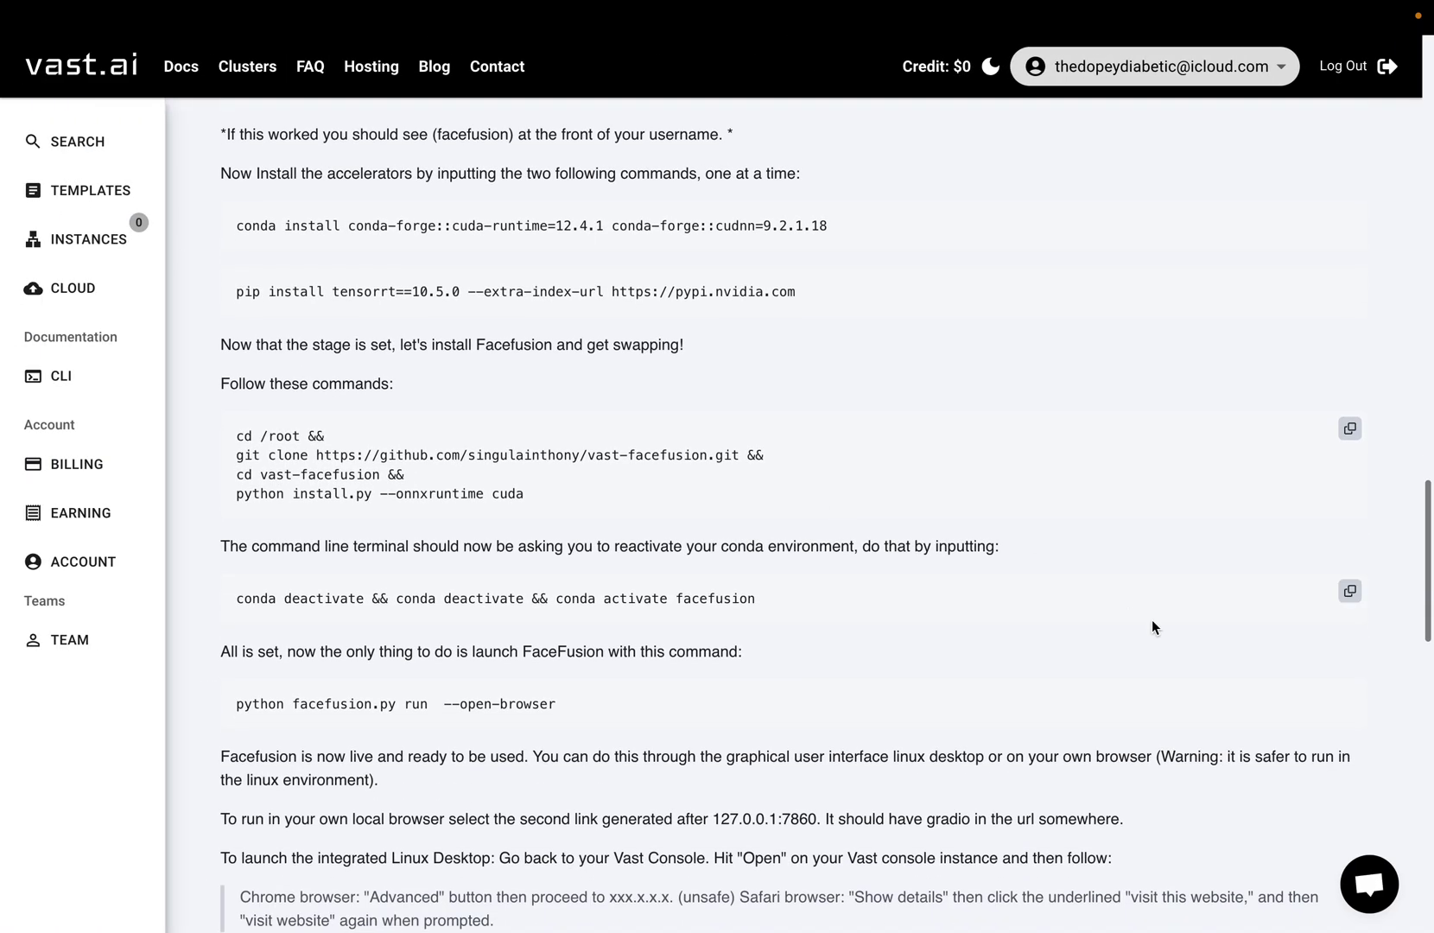
click(1349, 591)
key(ctrl+Right)
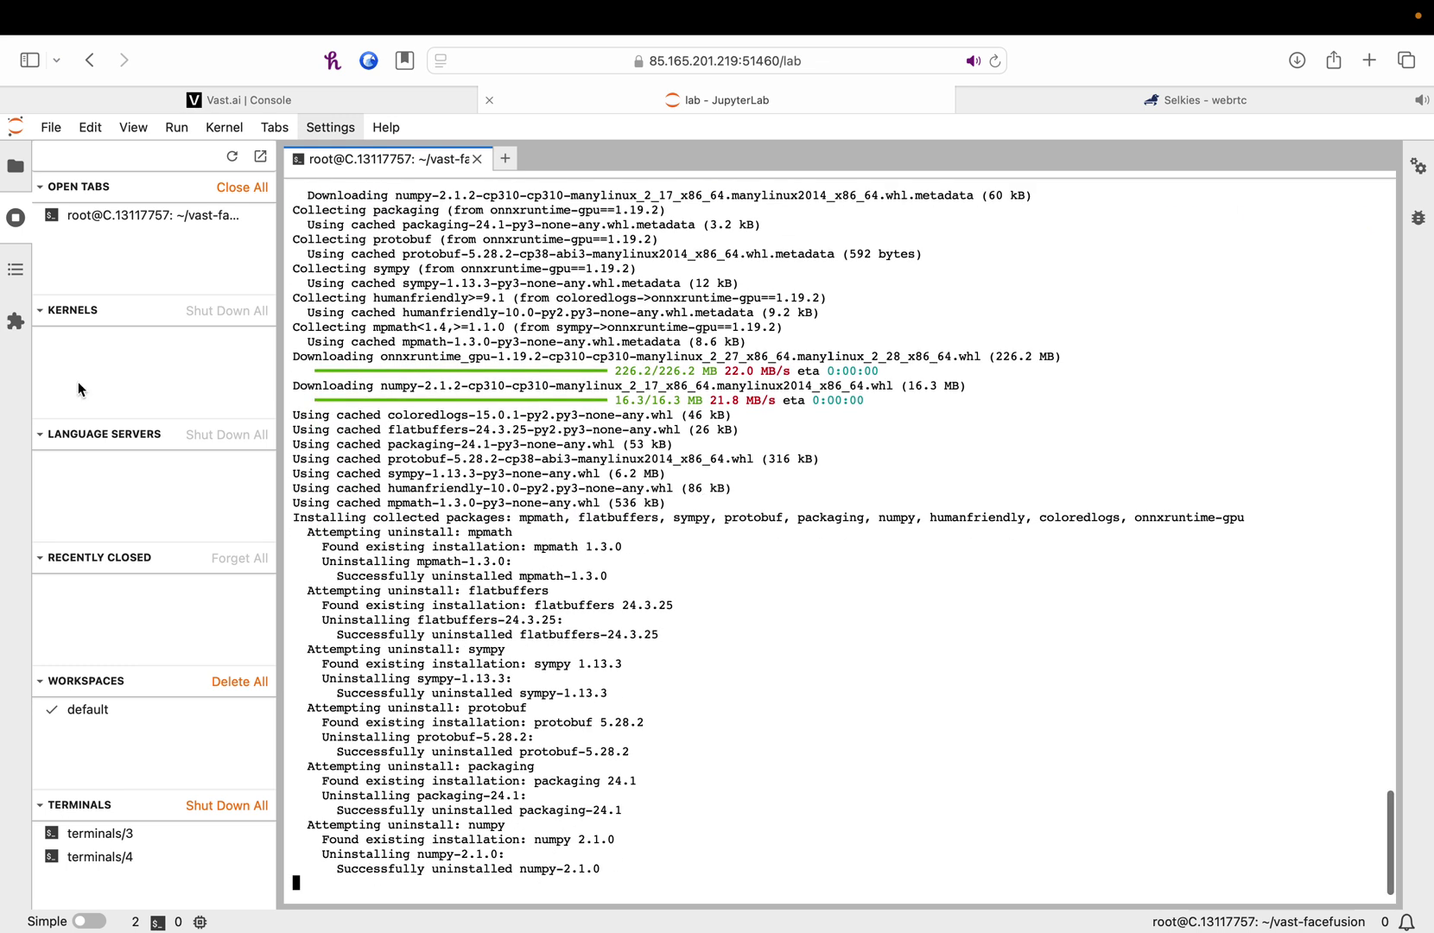
click(16, 167)
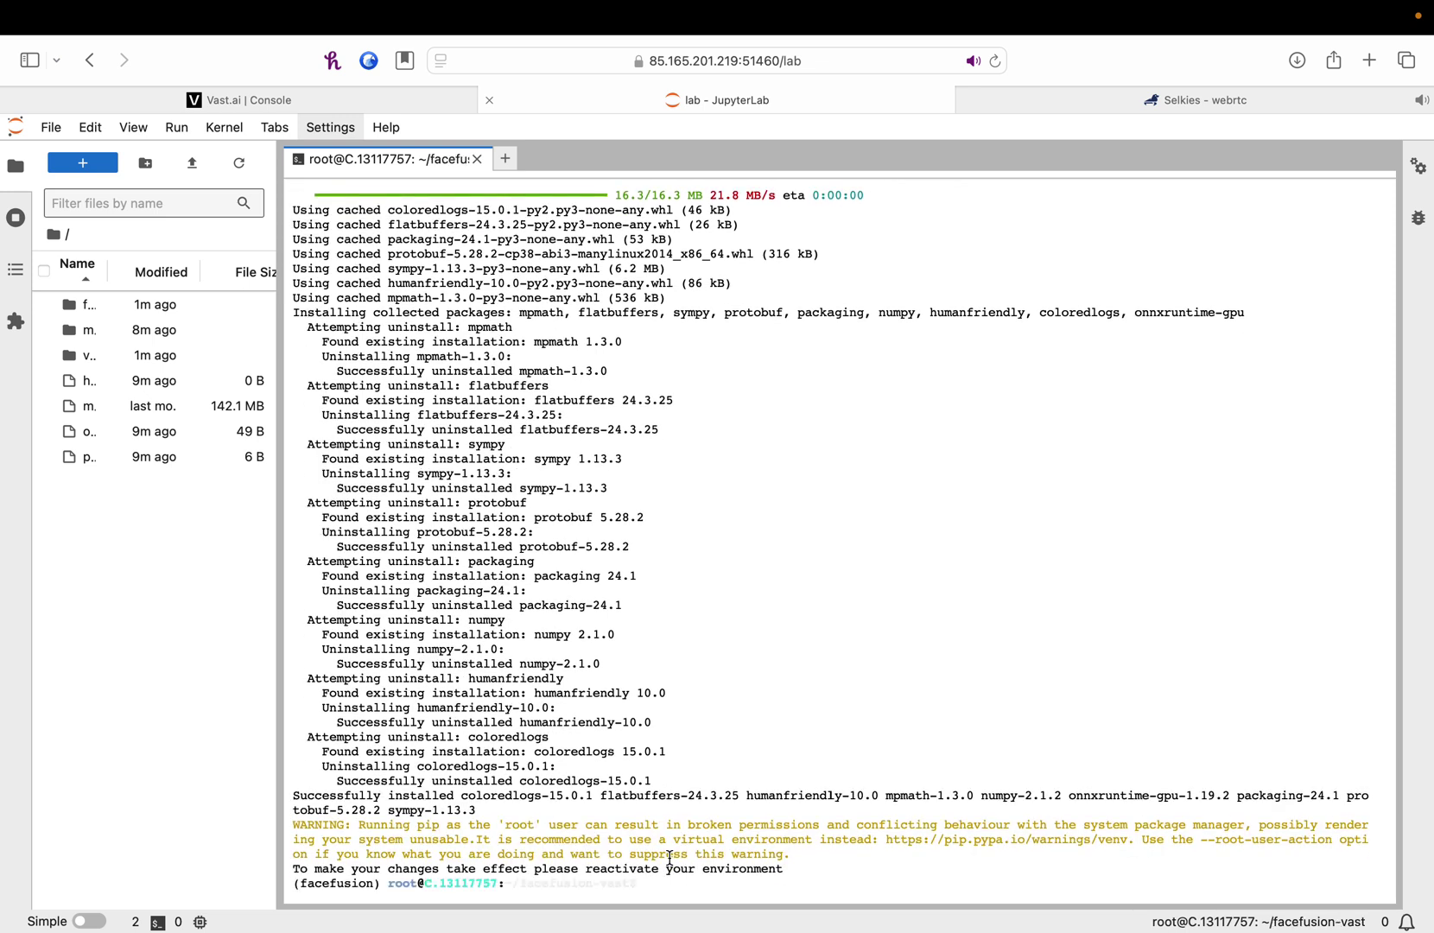
Run 'conda deactivate && conda deactivate && conda activate facefusion' in the terminal.
key(super+v)
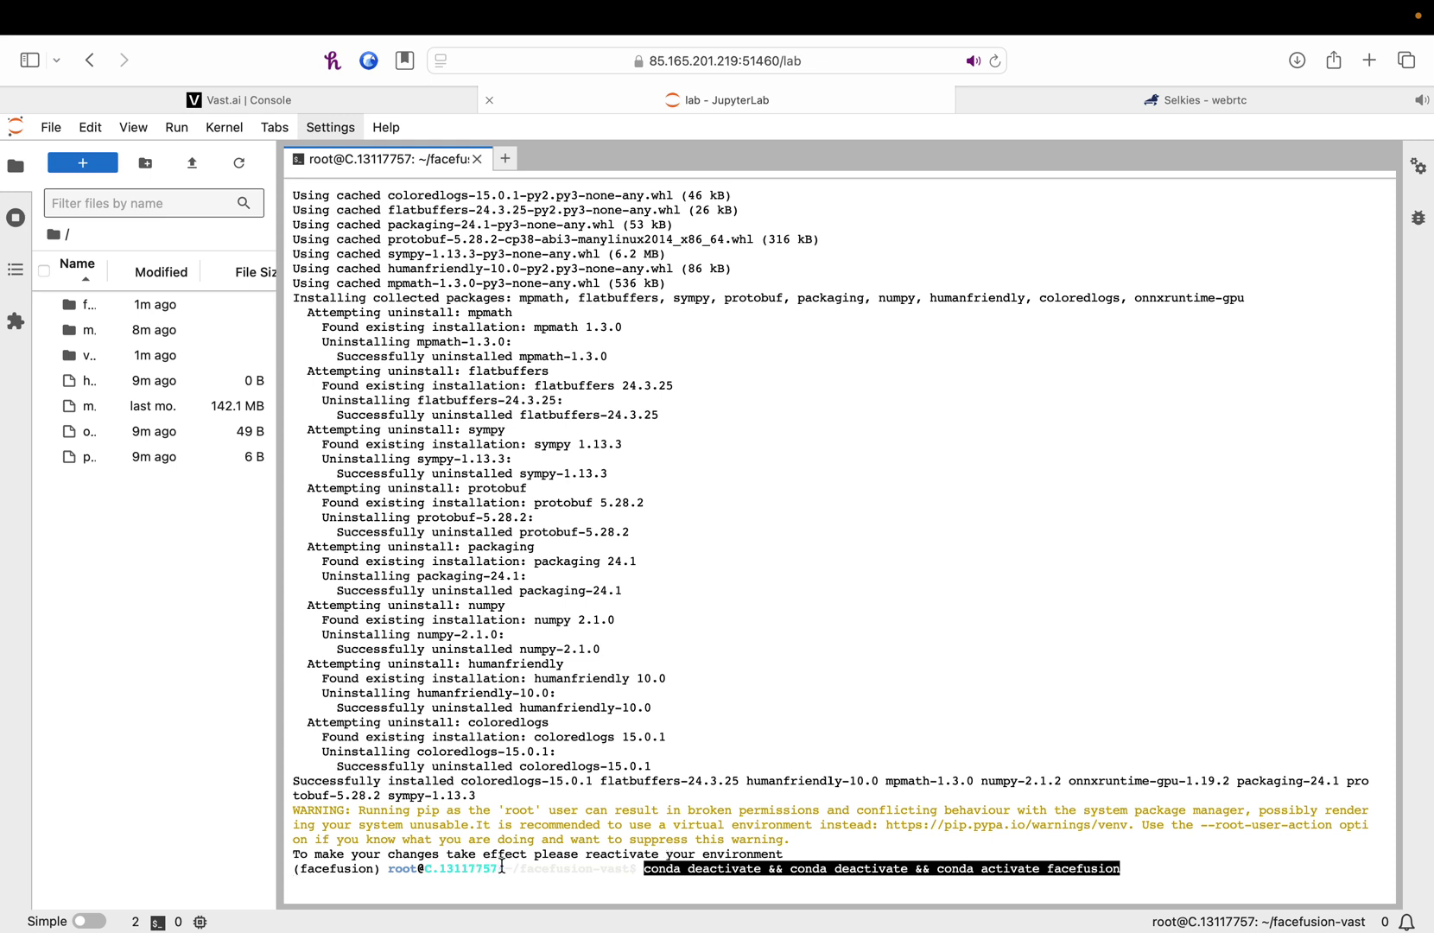
key(Return)
key(ctrl+Left)
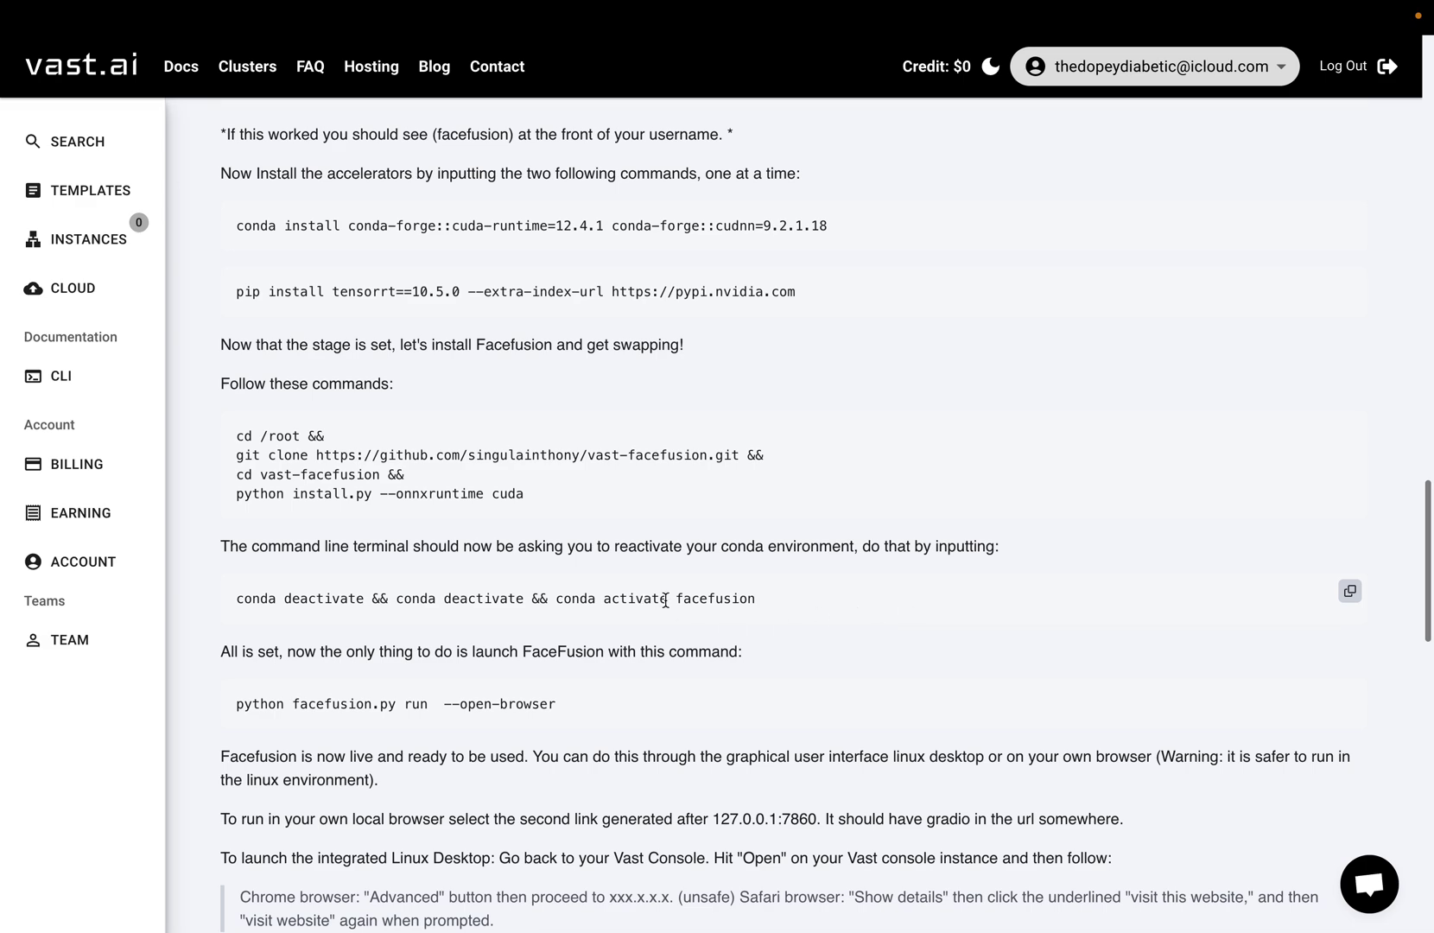
key(ctrl+Right)
key(super+v)
key(Return)
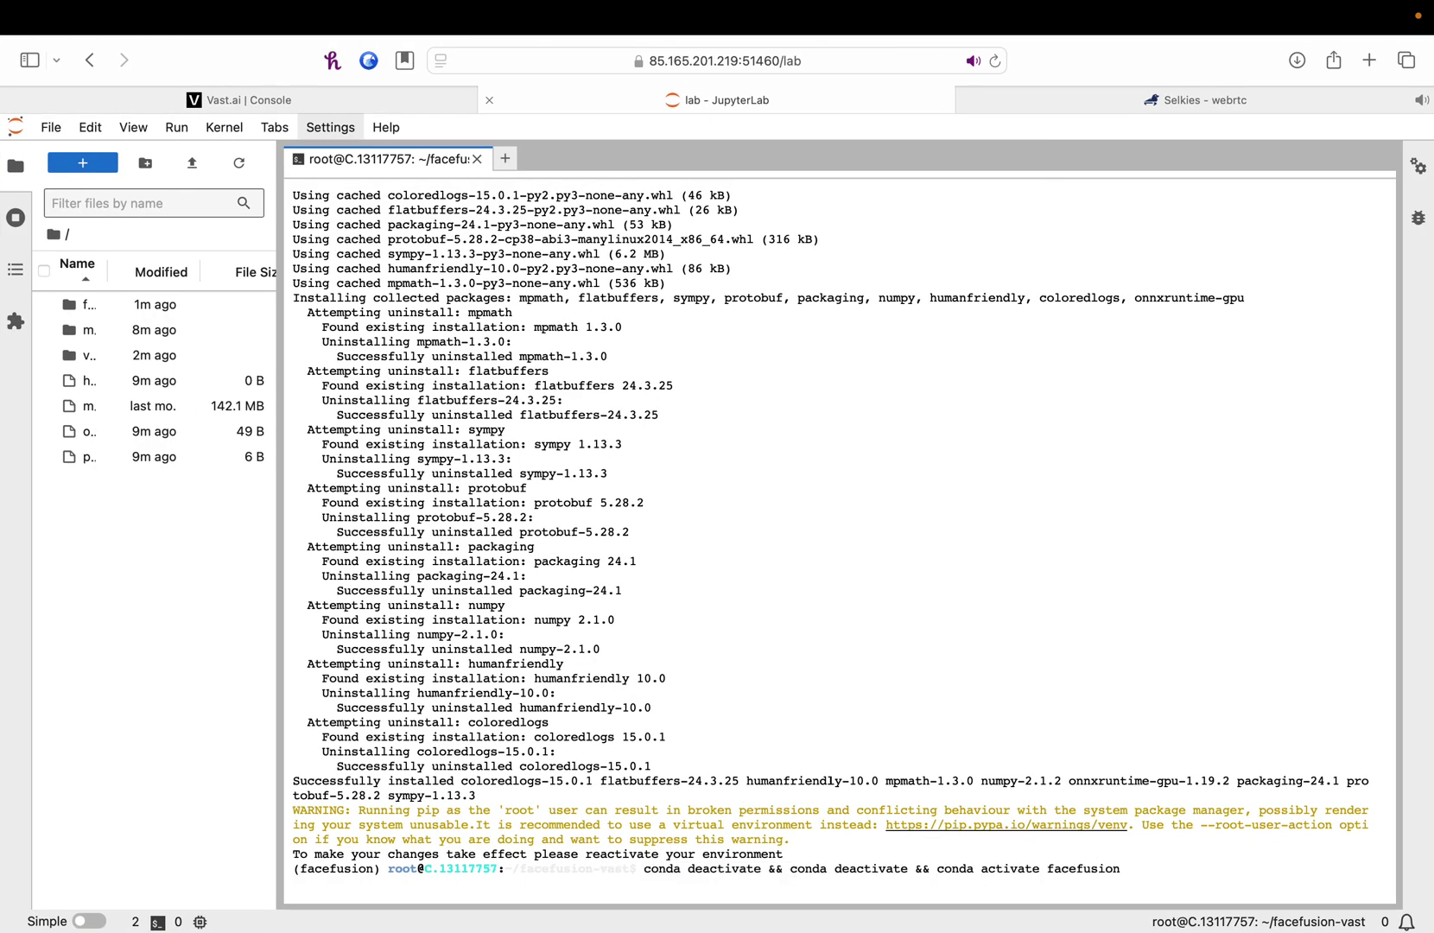
Copy the FaceFusion launch command from the setup guide.
key(ctrl+Left)
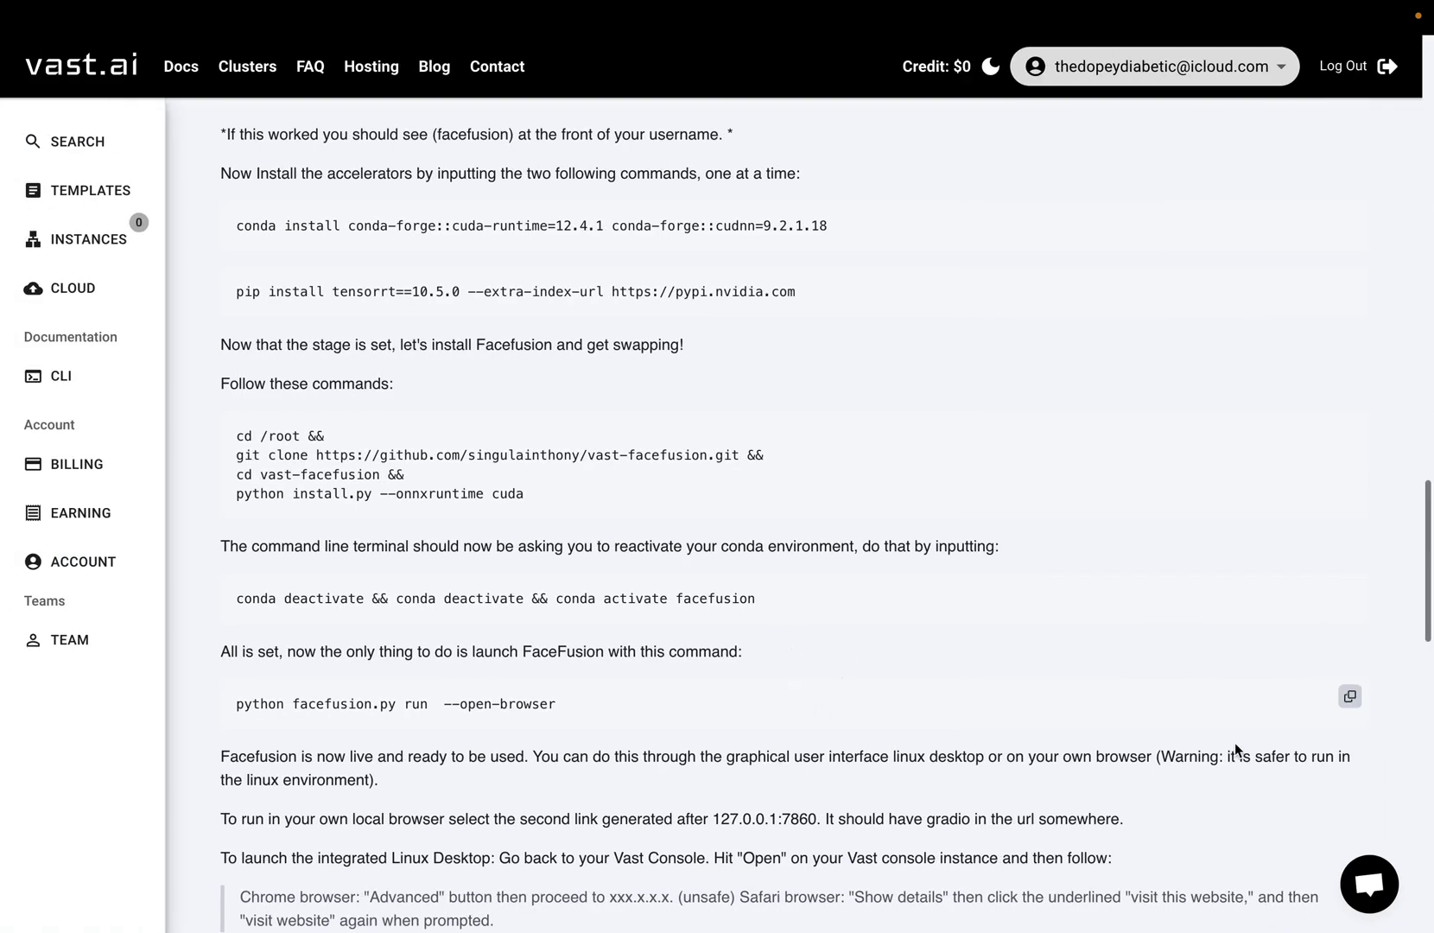
click(1348, 696)
key(ctrl+Right)
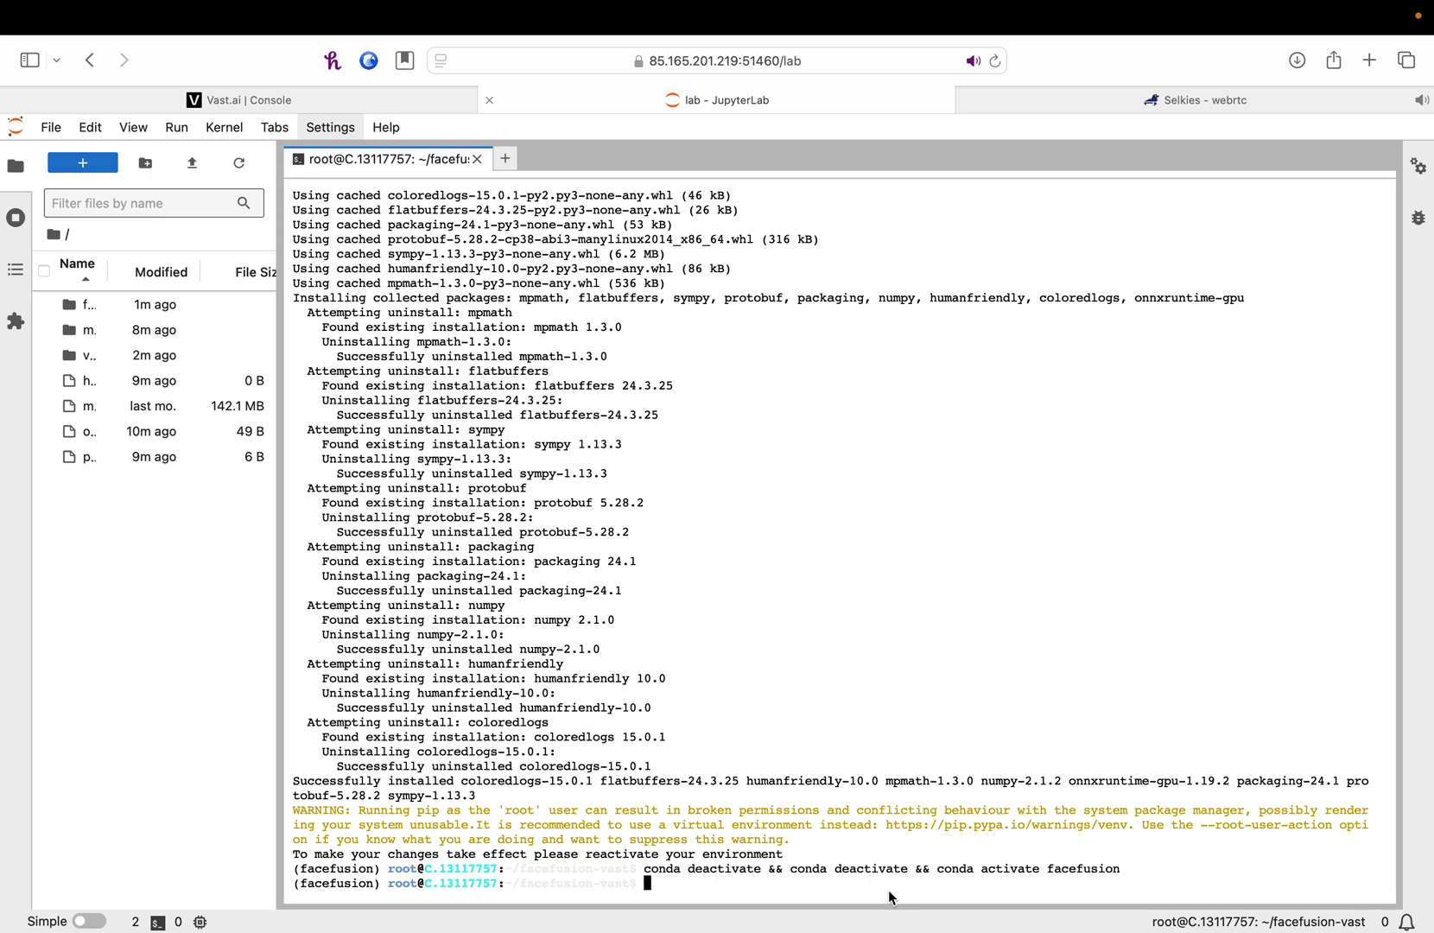
Run 'python facefusion.py run --open-browser' in the facefusion-vast terminal.
key(super+v)
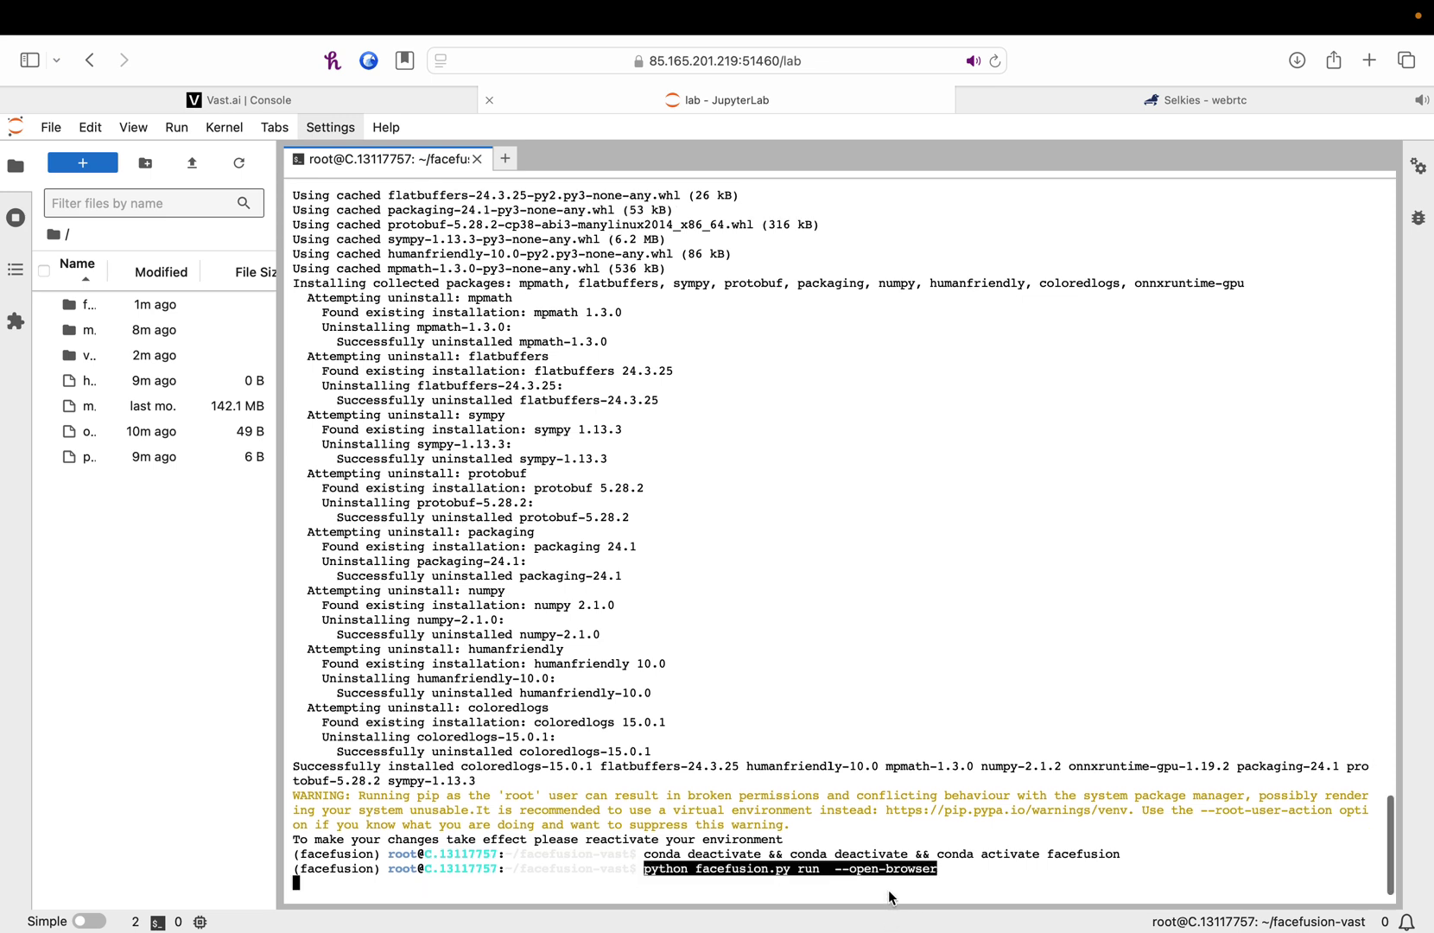
key(Return)
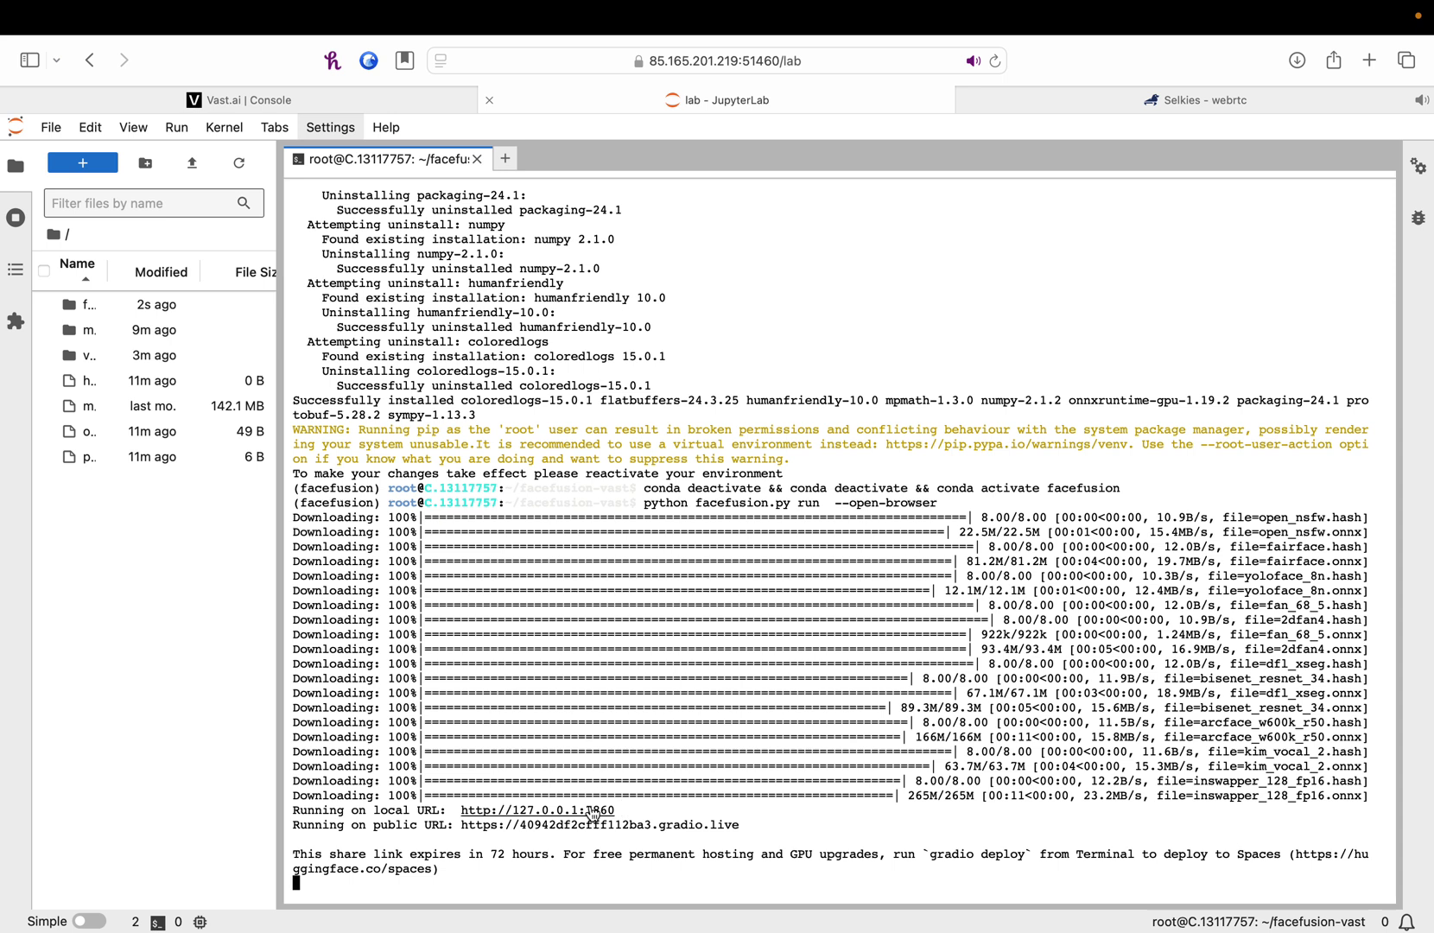
Load 127.0.0.1:7860 in the remote desktop's Firefox, dismiss the security infobar and maximize the window.
click(1122, 90)
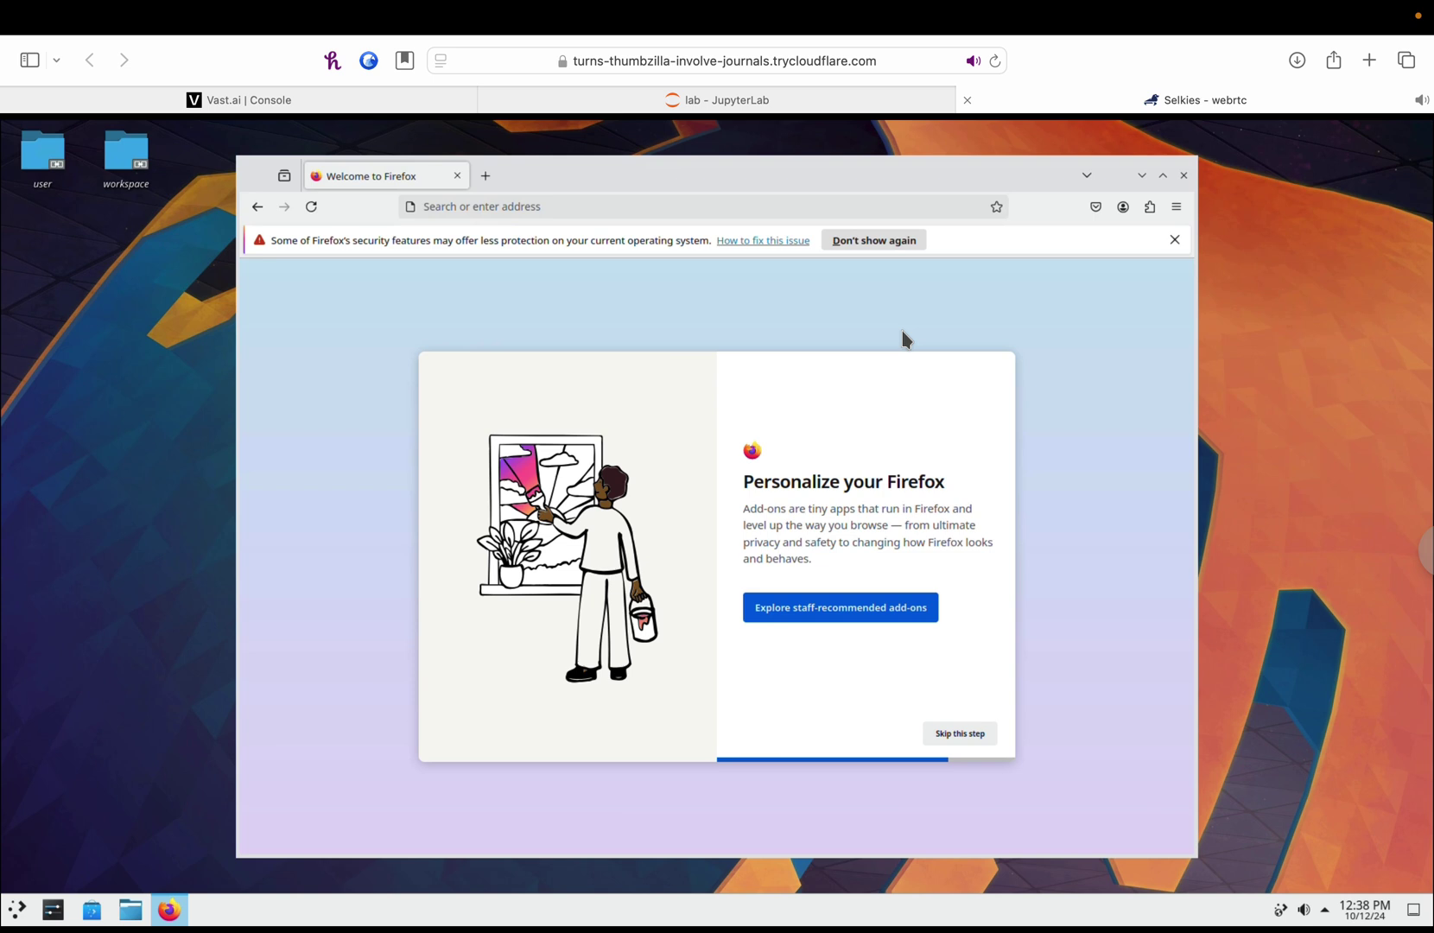
click(636, 206)
text(12)
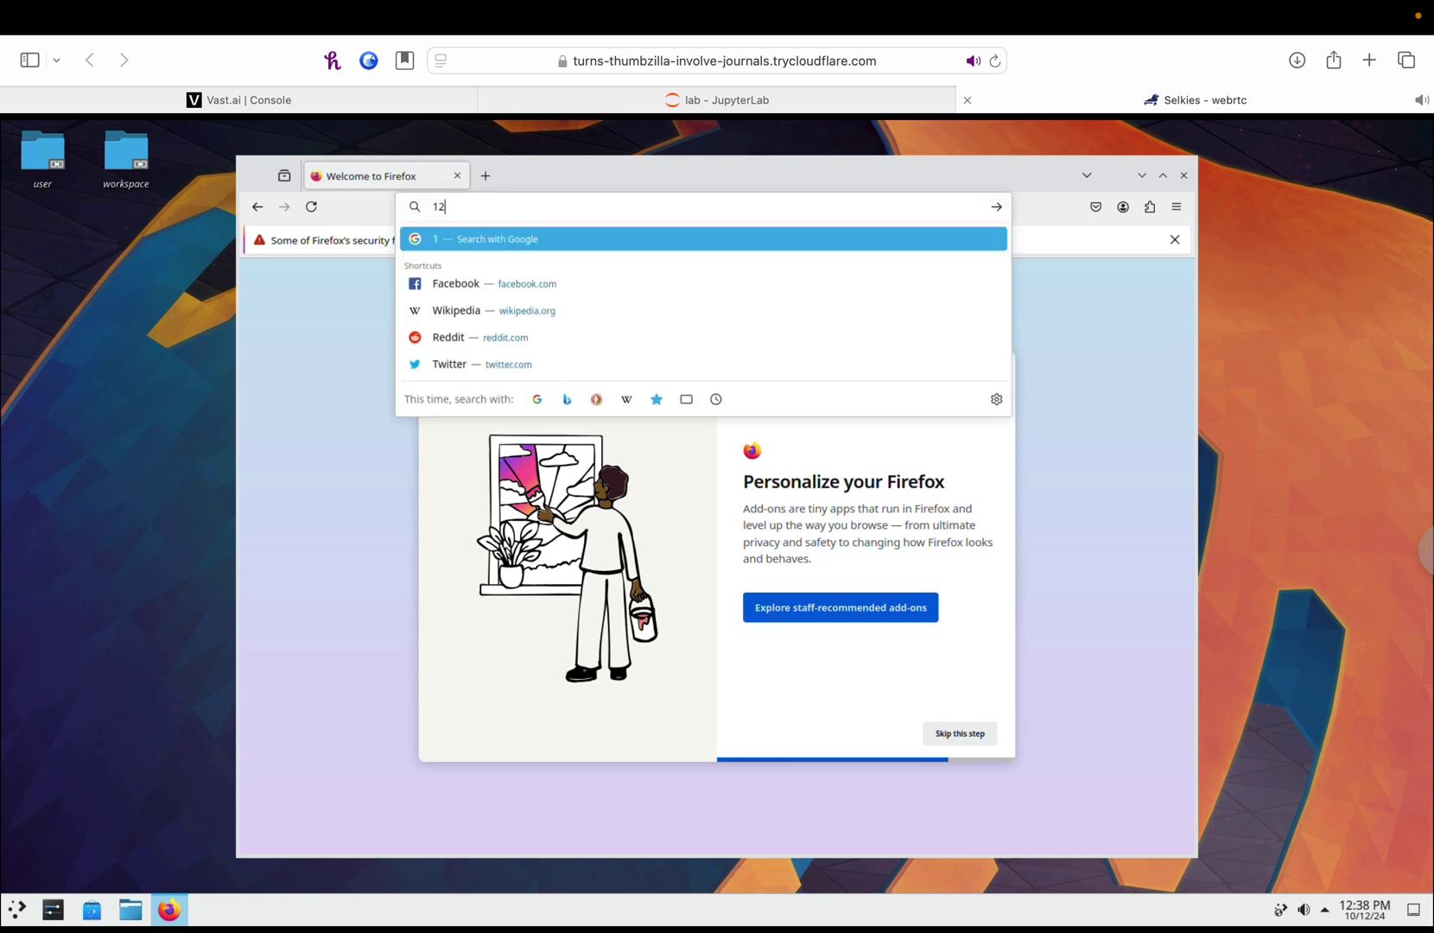
text(7.0.0)
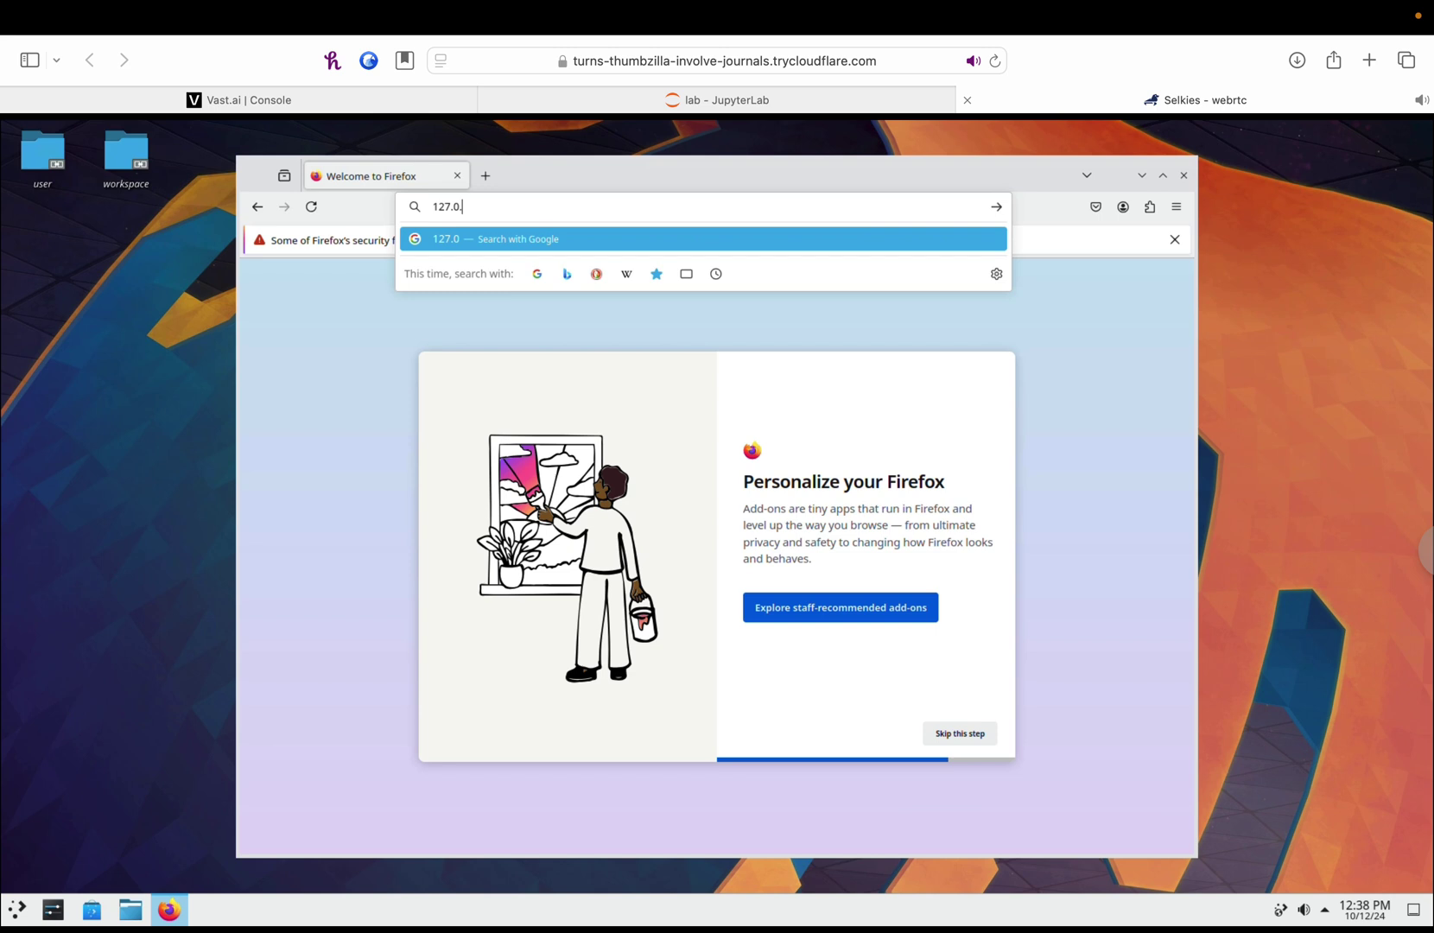
text(.1:7860)
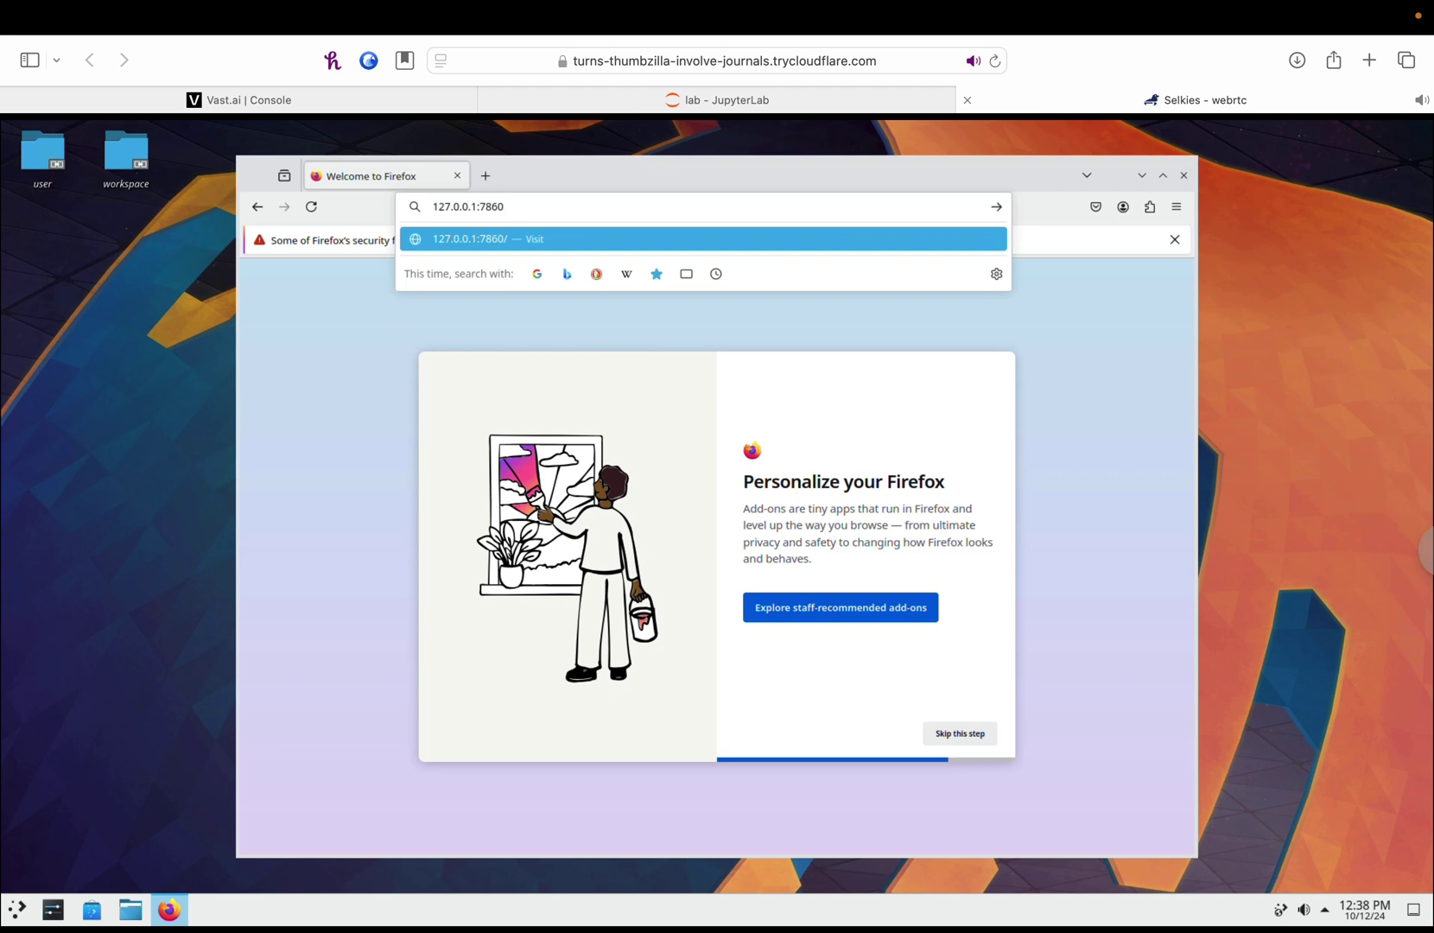
key(Return)
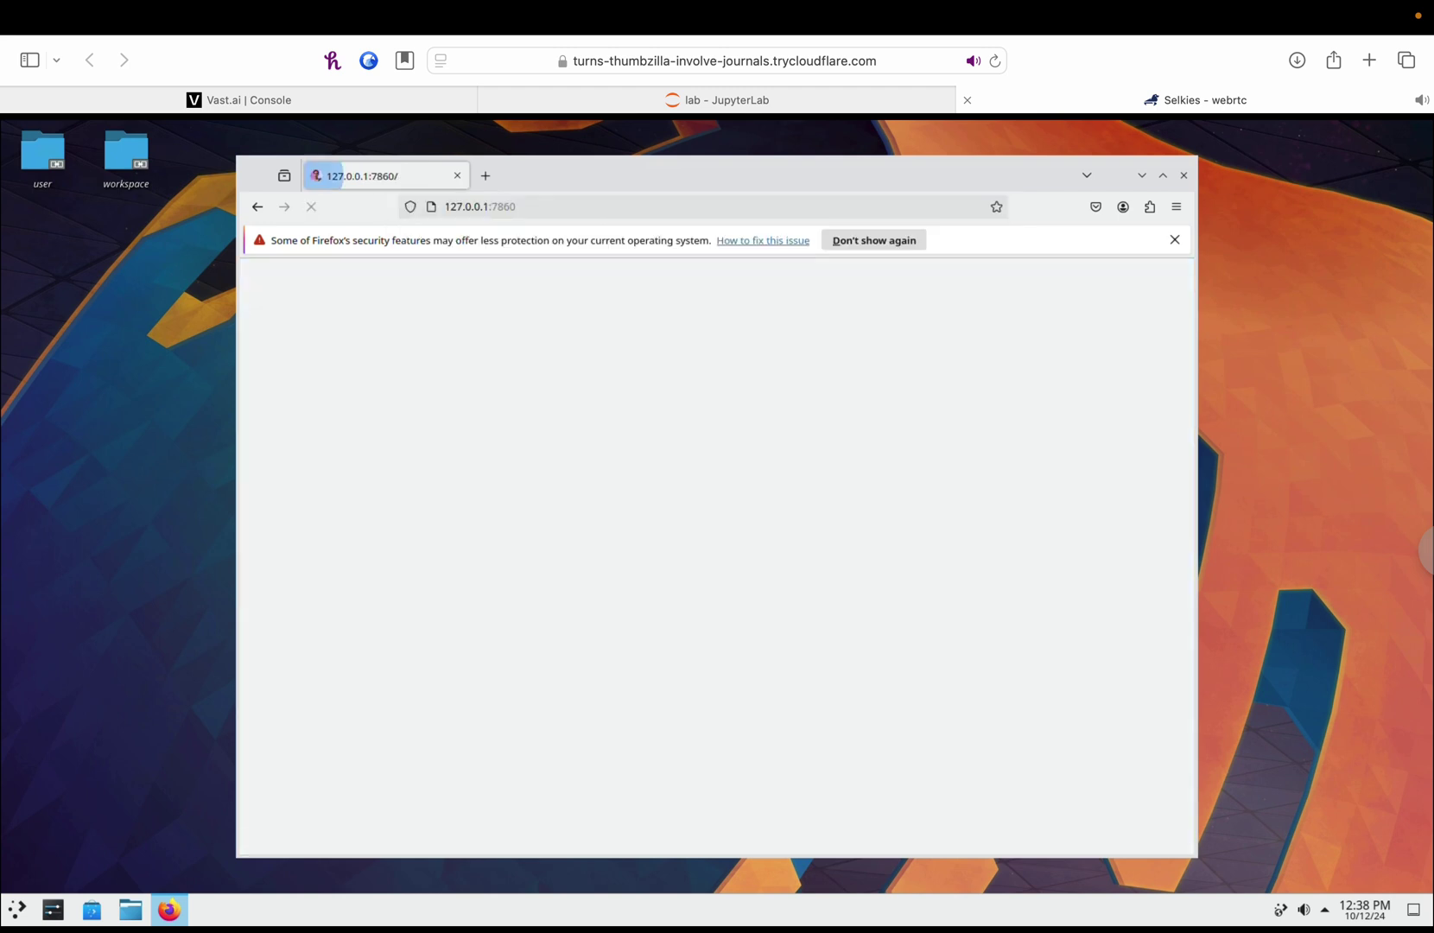
click(1174, 240)
click(1164, 180)
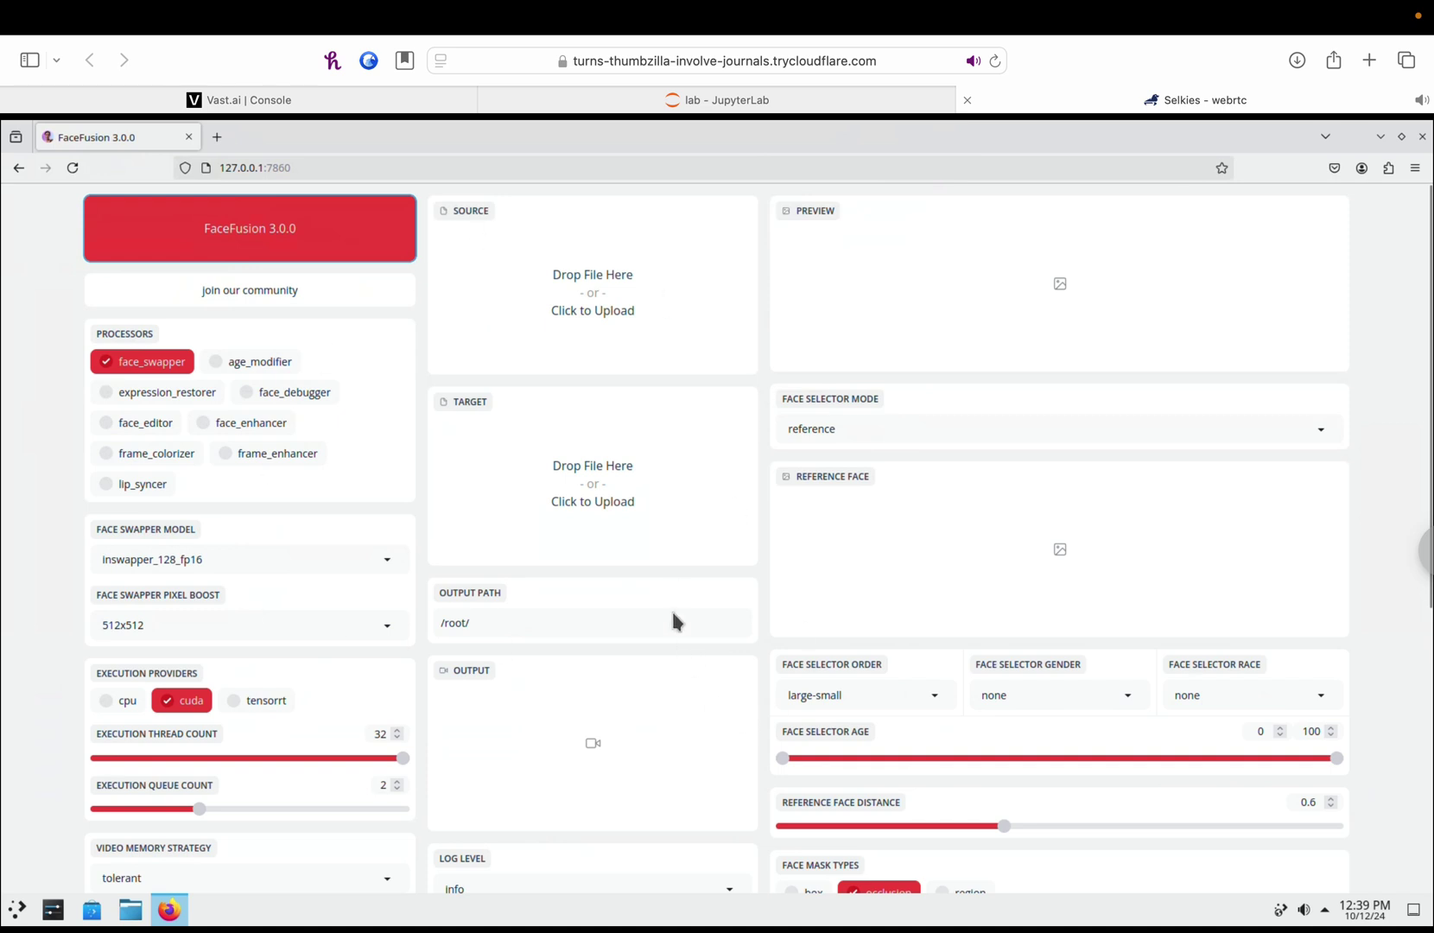
Open FaceFusion via its public gradio.live link and upload the news mp4 as the target video.
mouse_move(680, 99)
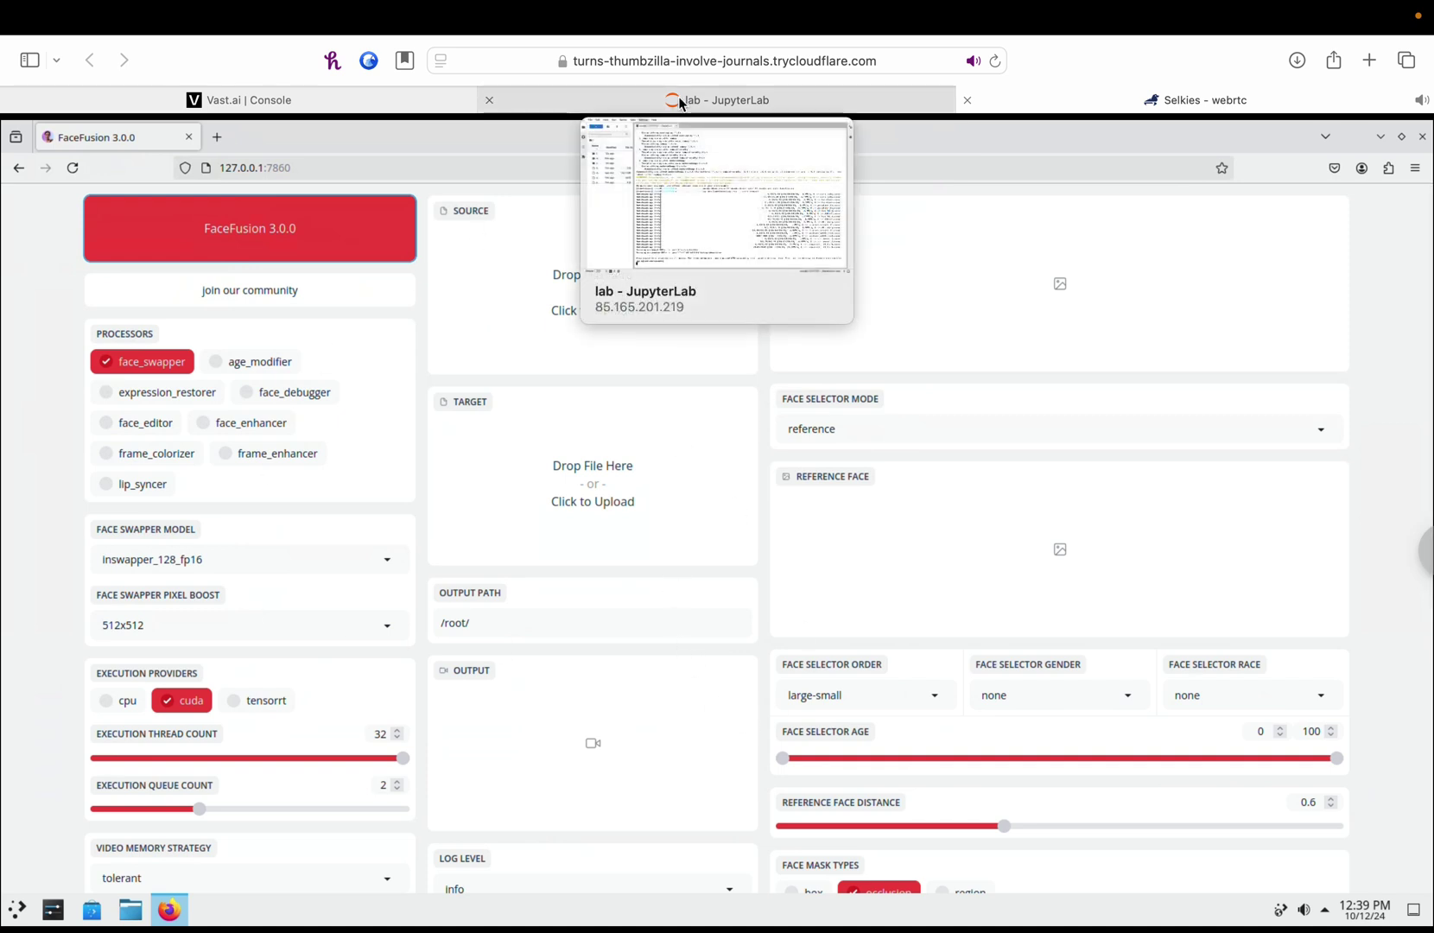
click(680, 100)
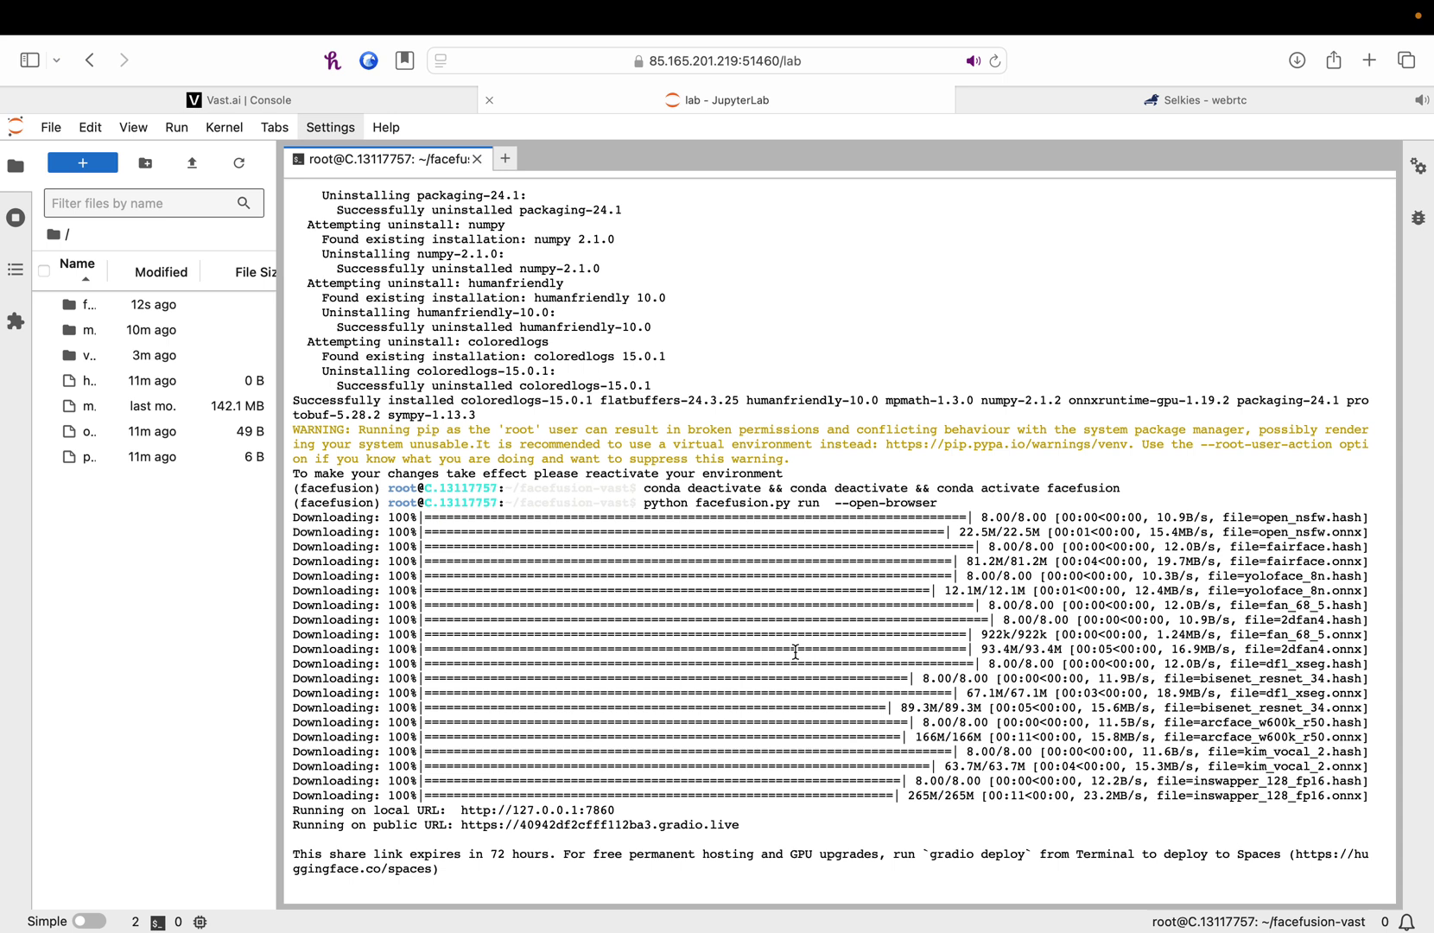
click(685, 826)
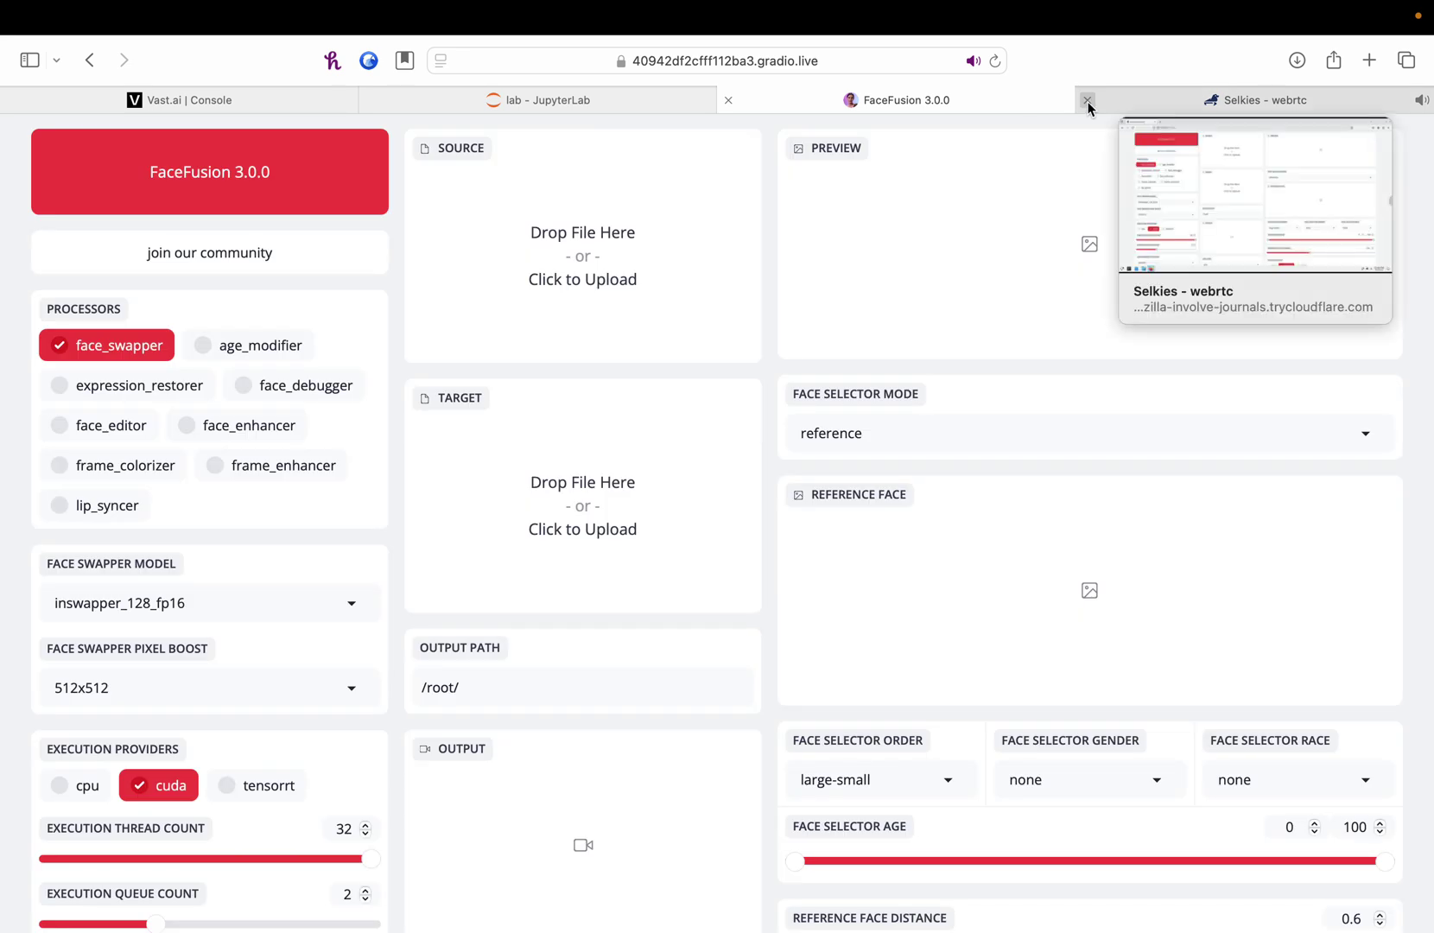
click(605, 494)
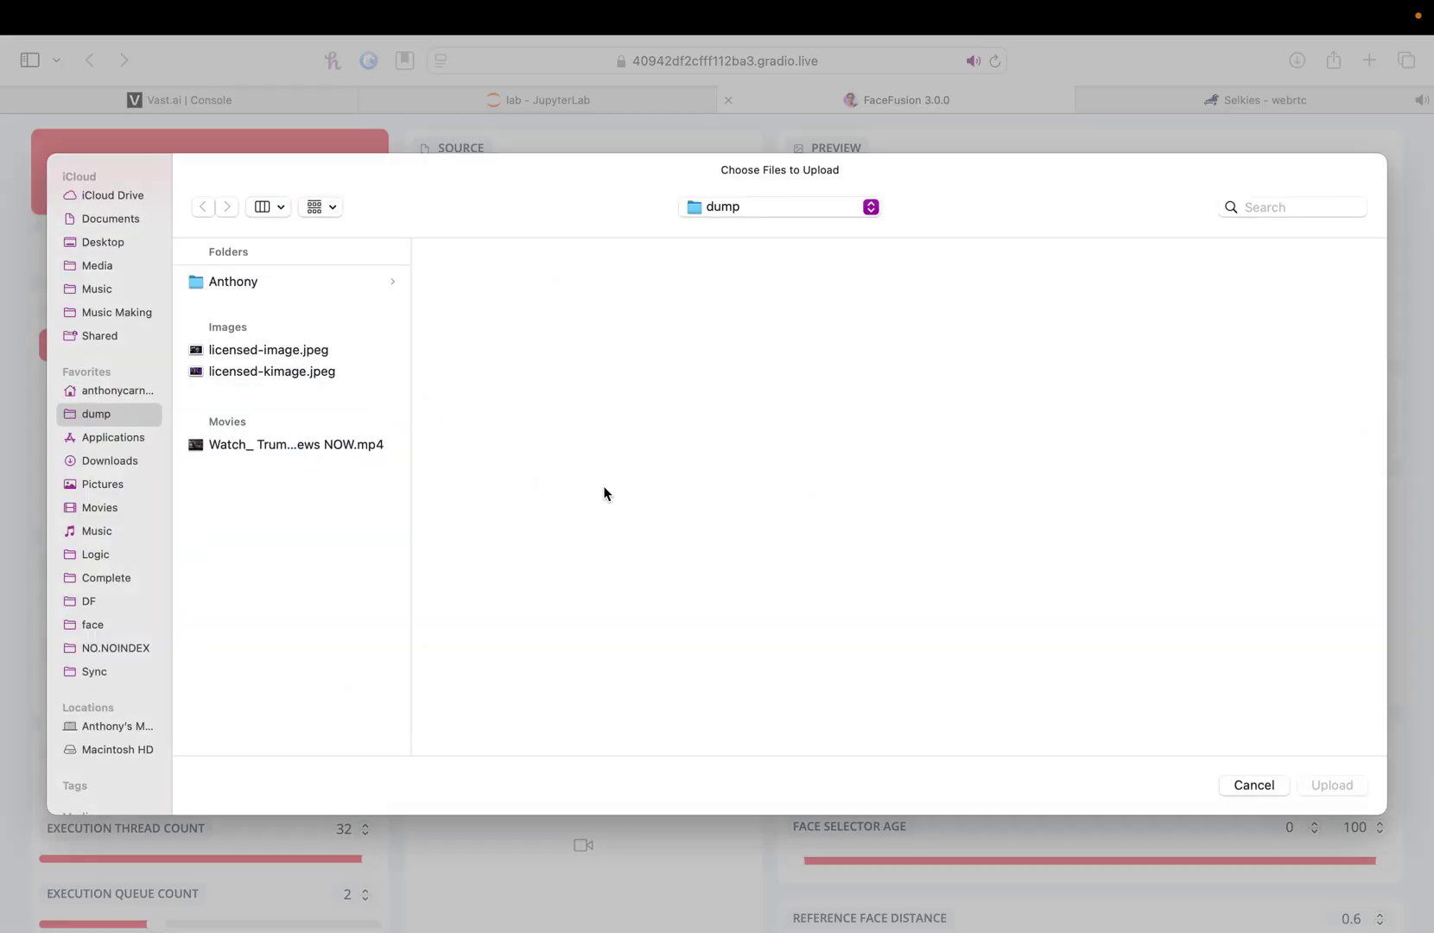
click(289, 447)
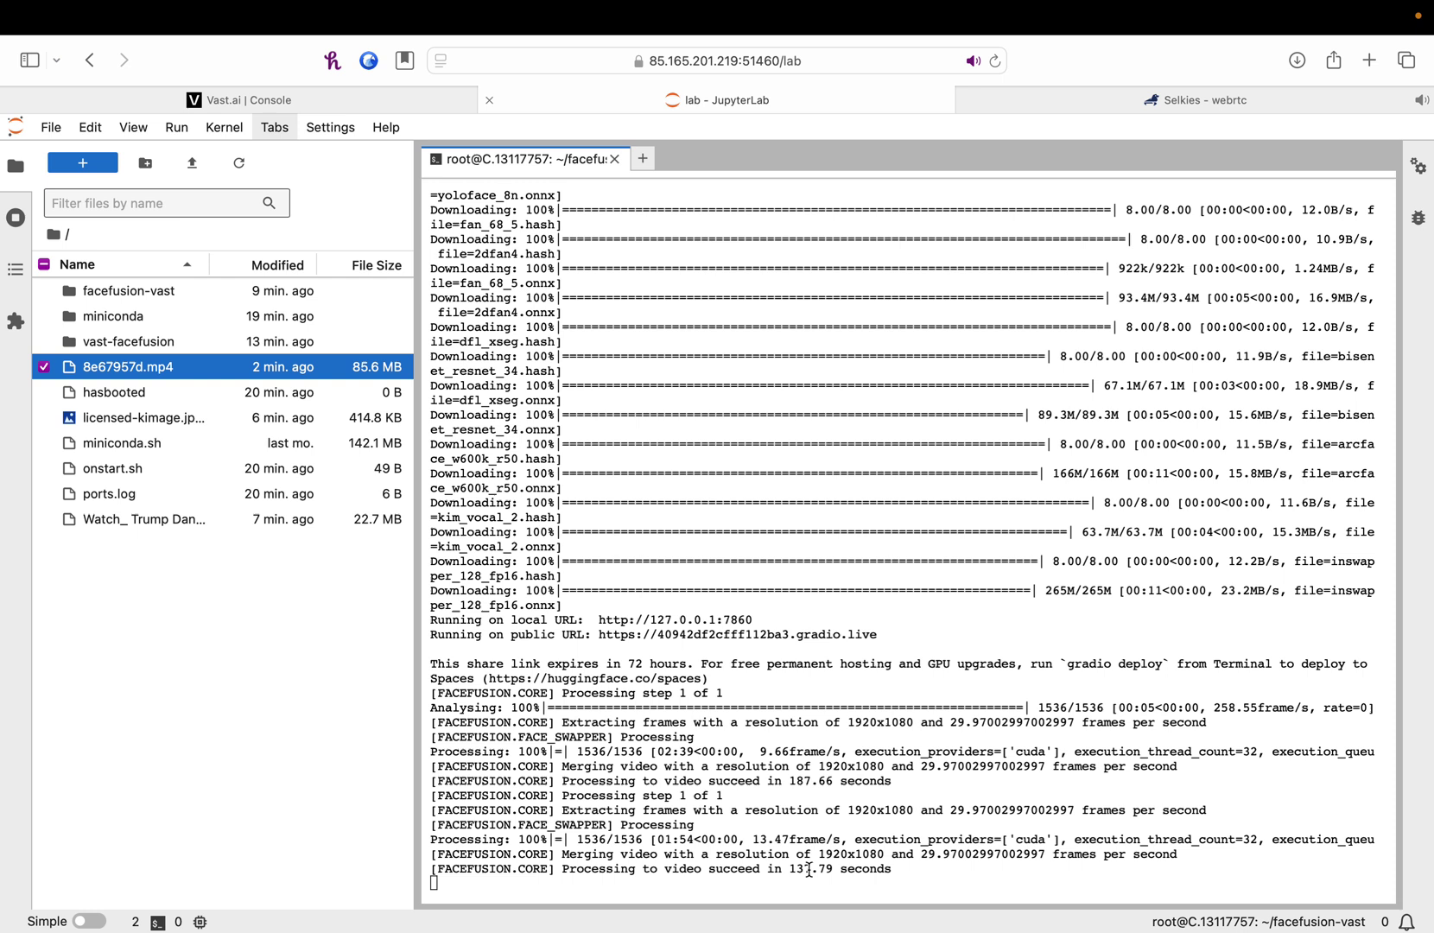
Select the downloaded 8e67957d.mp4 in Safari's Downloads list, then return to the browser's desktop space.
click(1299, 59)
click(1106, 144)
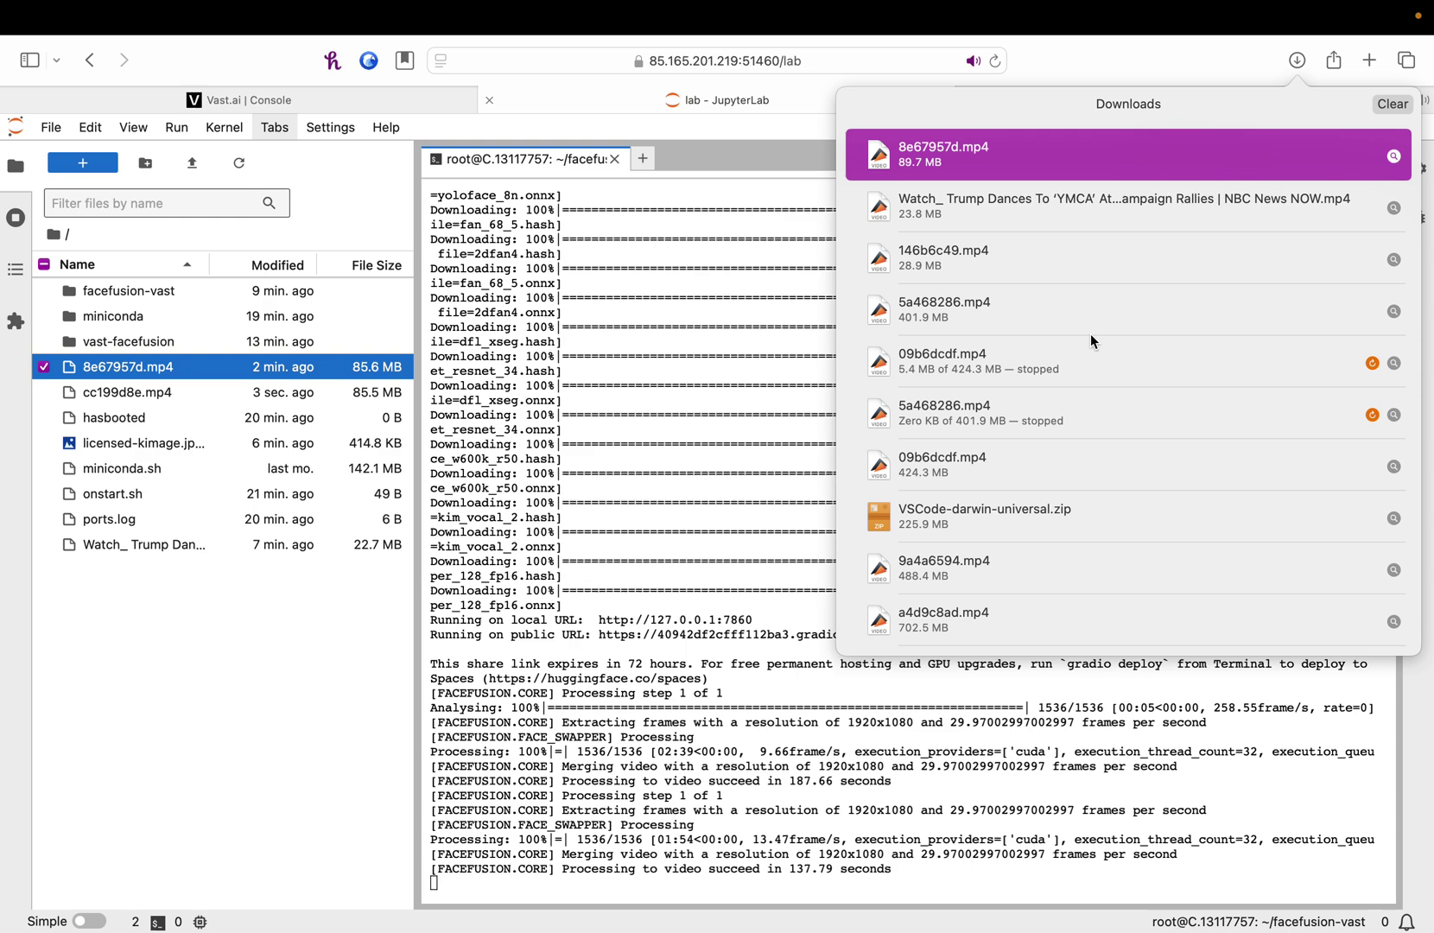
key(ctrl+Right)
key(ctrl+Right)
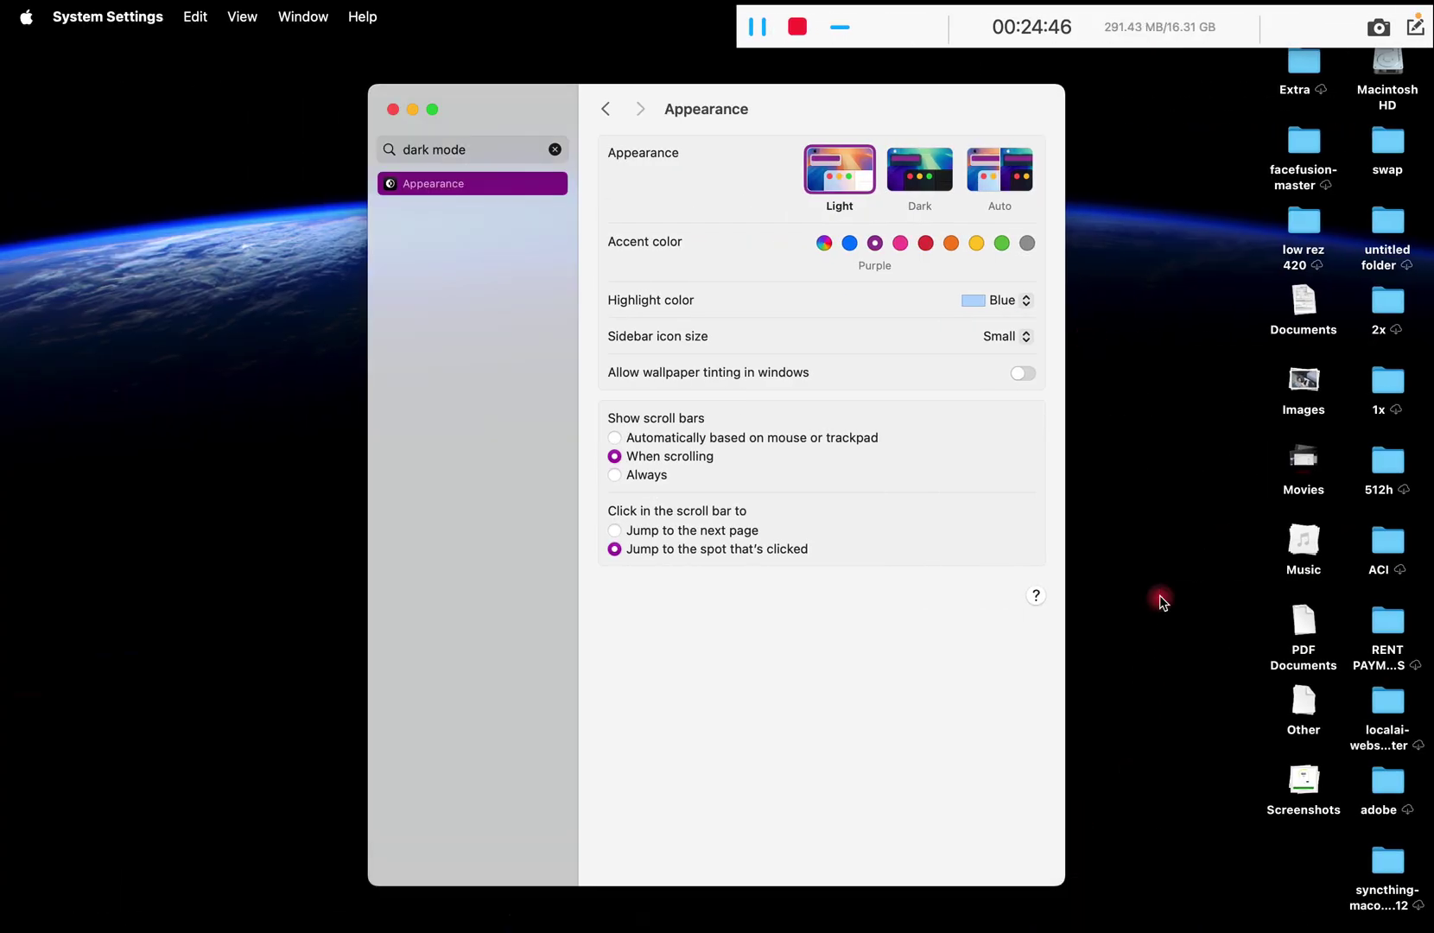
key(ctrl+Left)
key(ctrl+Right)
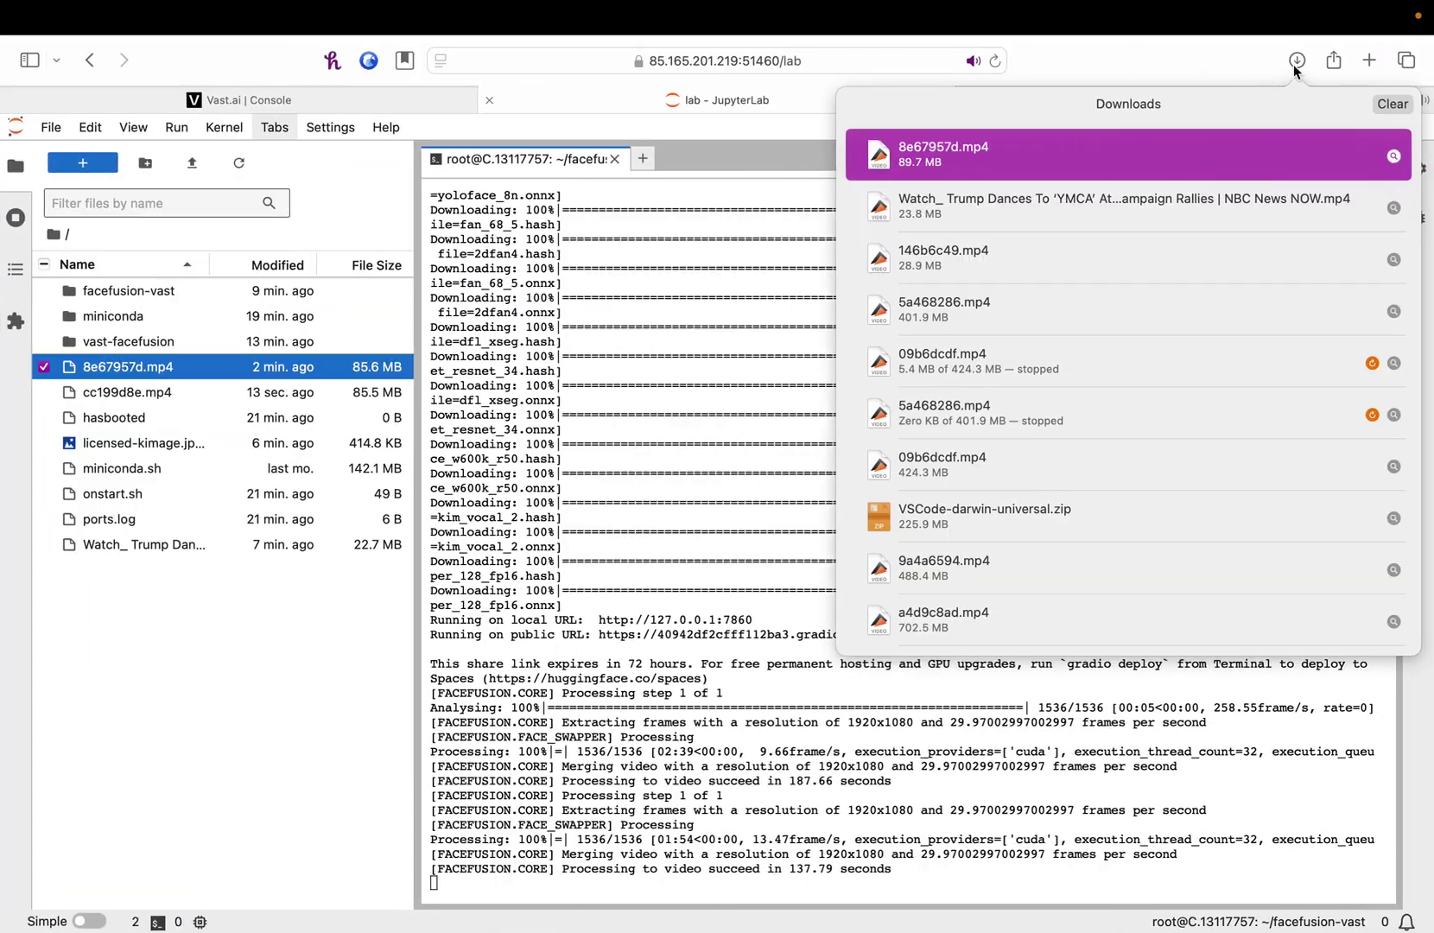
Reveal 8e67957d.mp4 in Finder's dump folder and open it in the video player.
click(1394, 156)
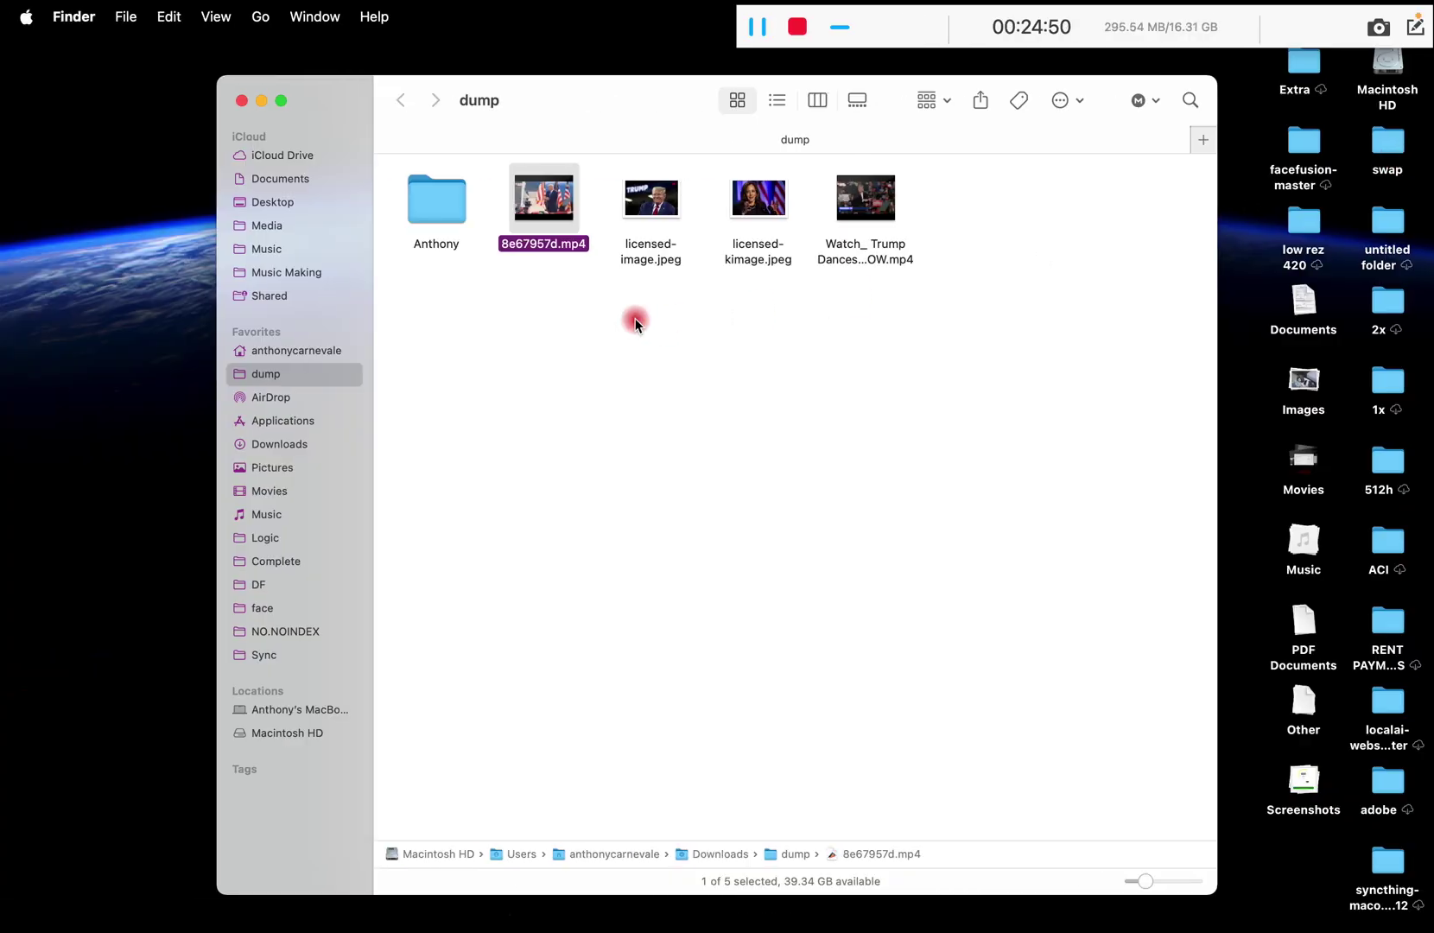
mouse_move(554, 214)
double_click(554, 214)
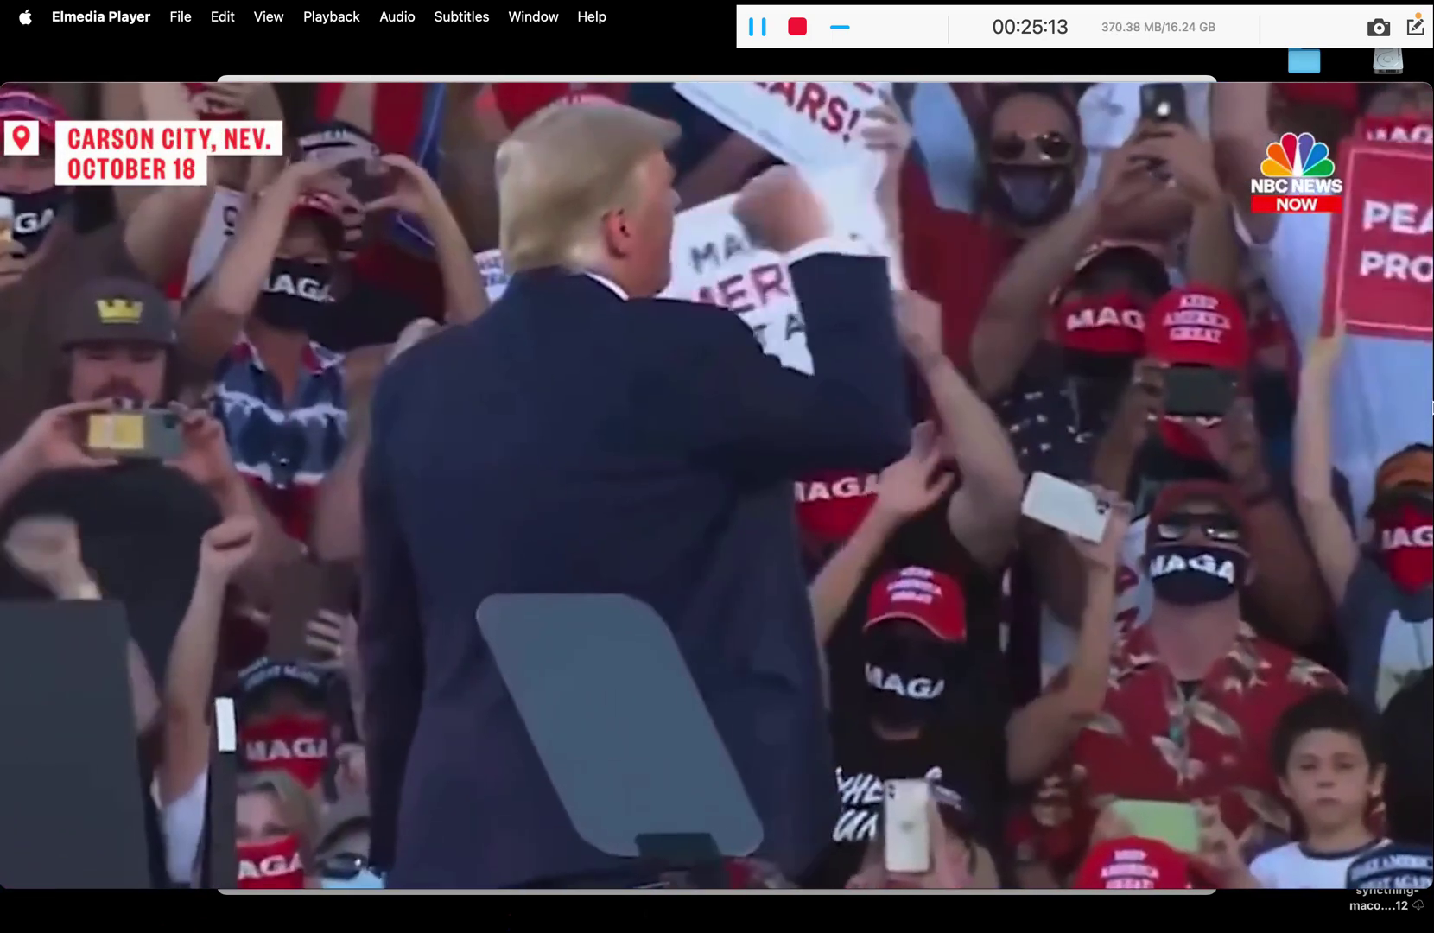
Watch the swapped video, turn the volume down to 0, pause at 0:35, and close Elmedia Player.
mouse_move(1002, 650)
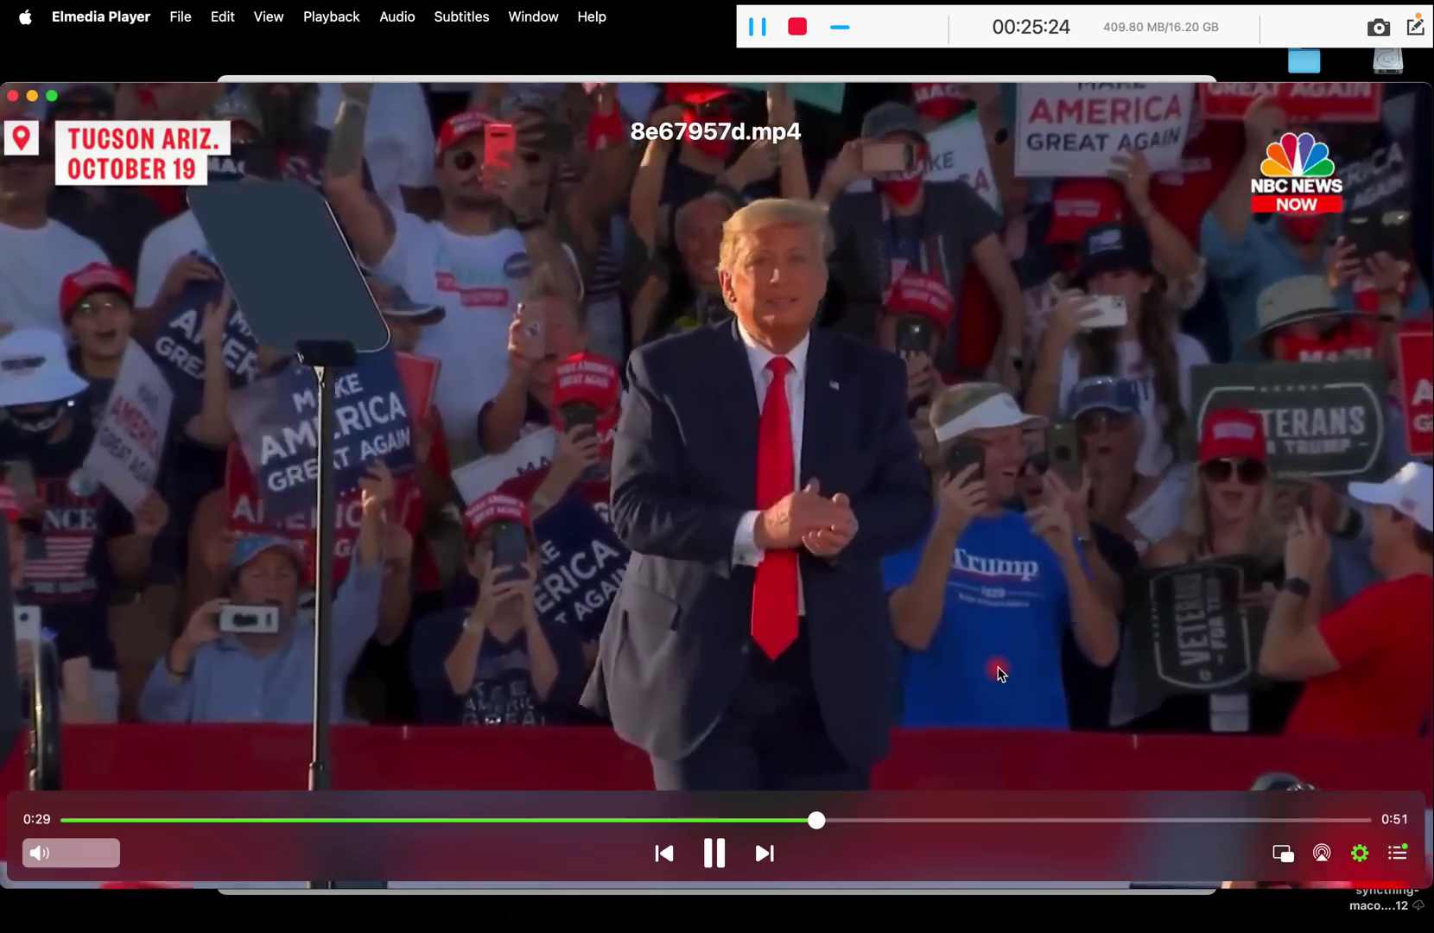
scroll(32, 858, down, 10)
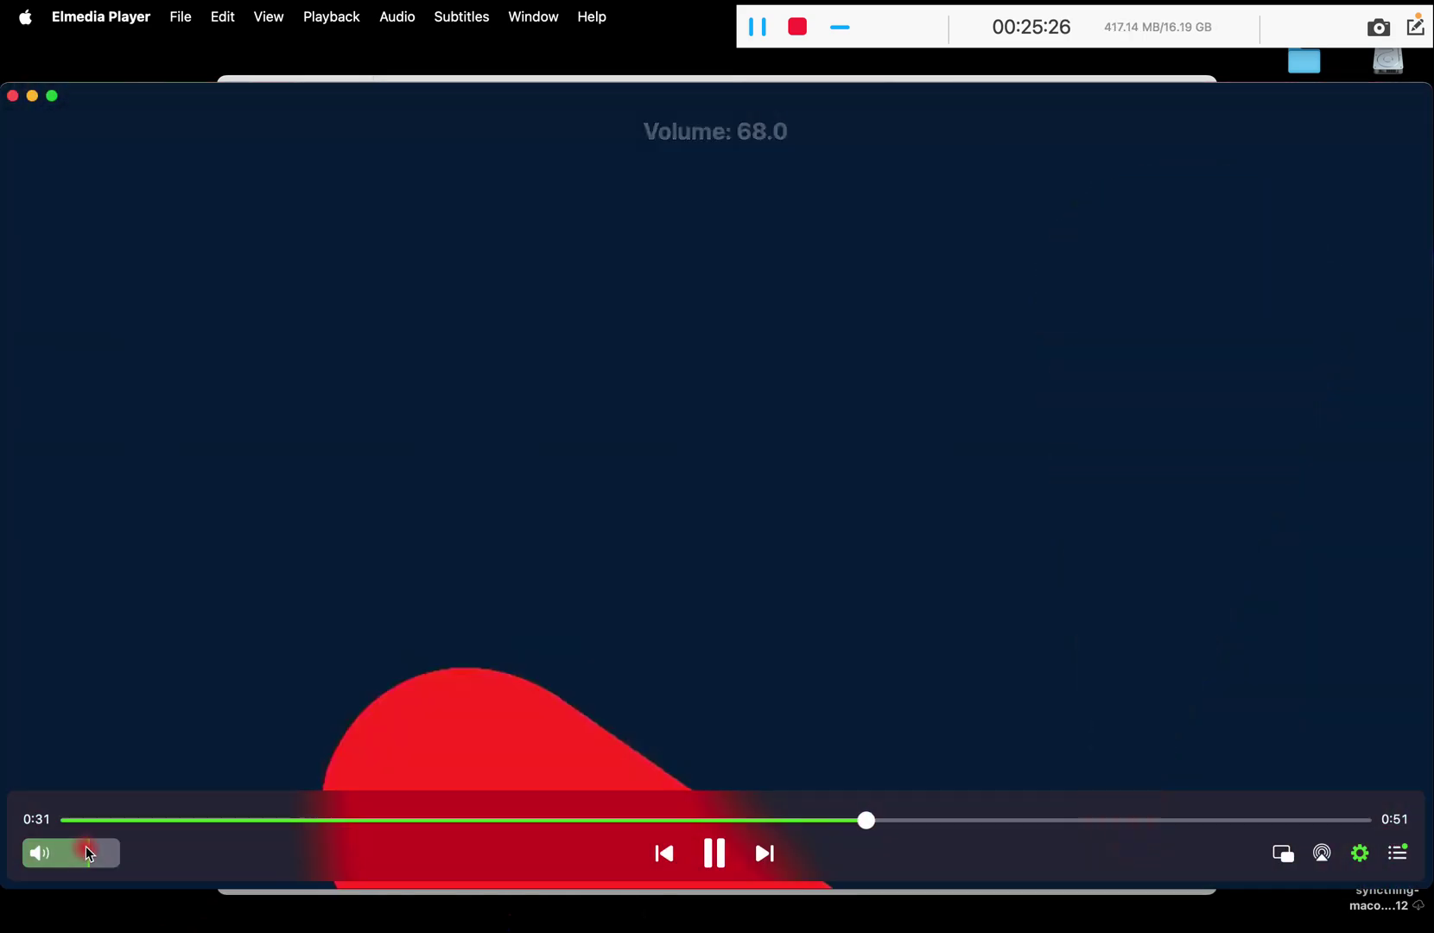
scroll(33, 858, down, 2)
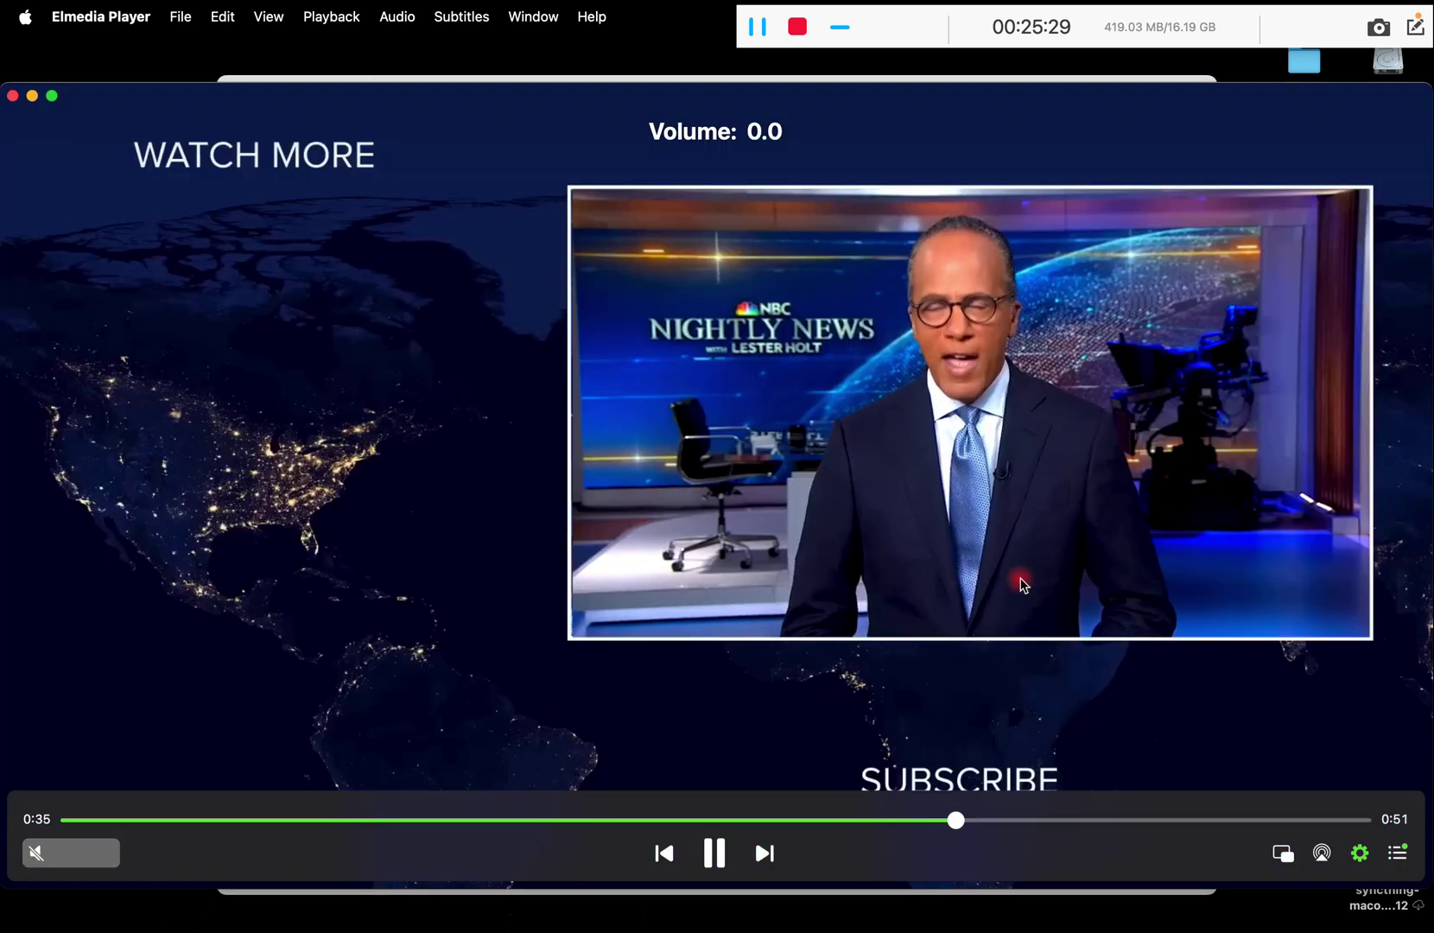
click(1023, 583)
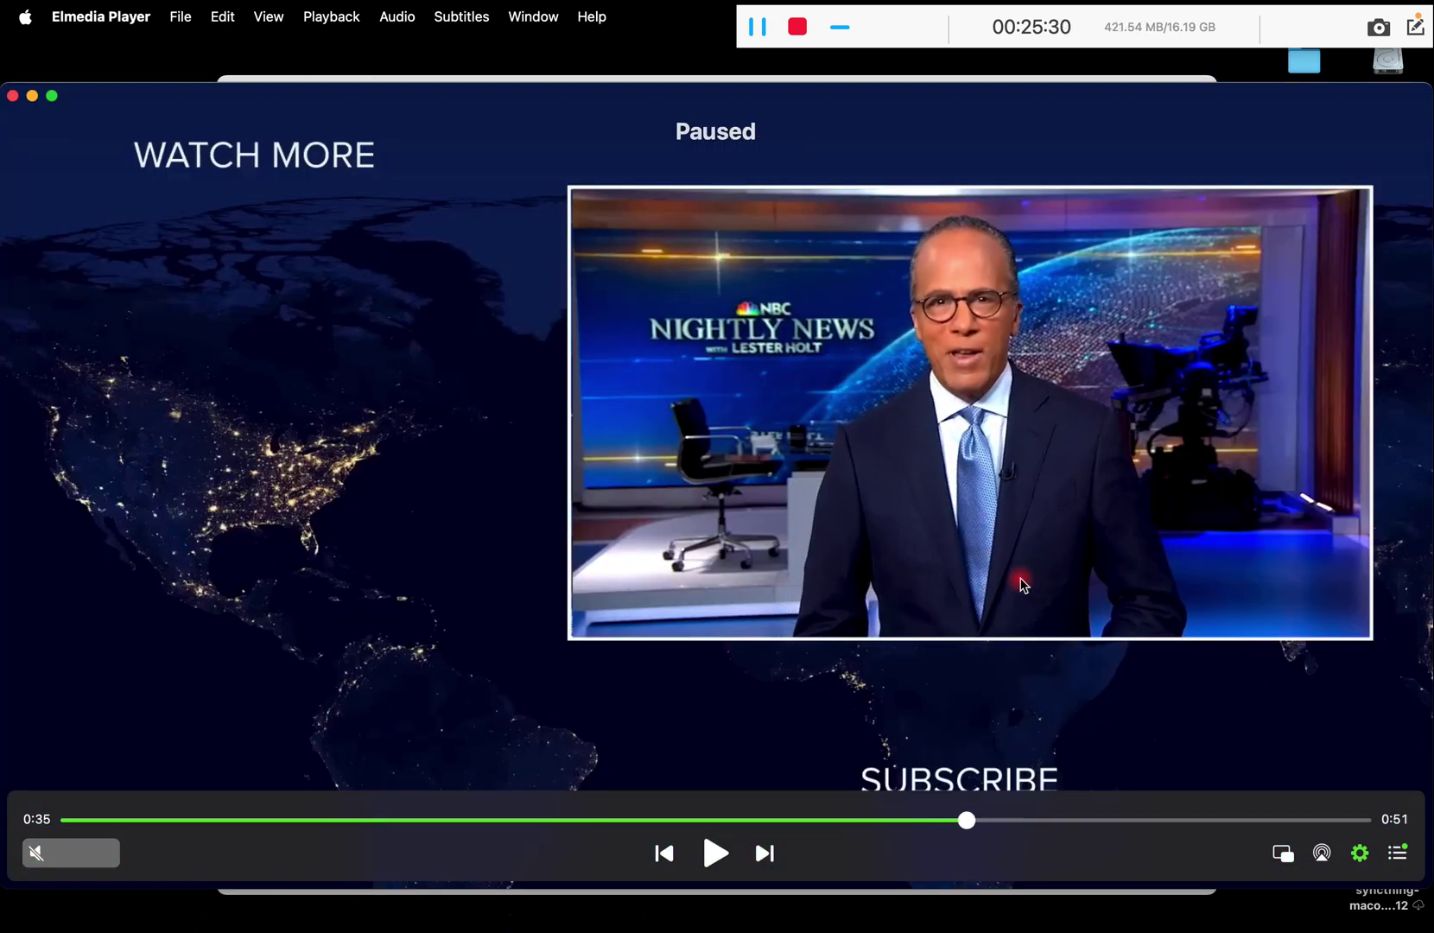
click(15, 100)
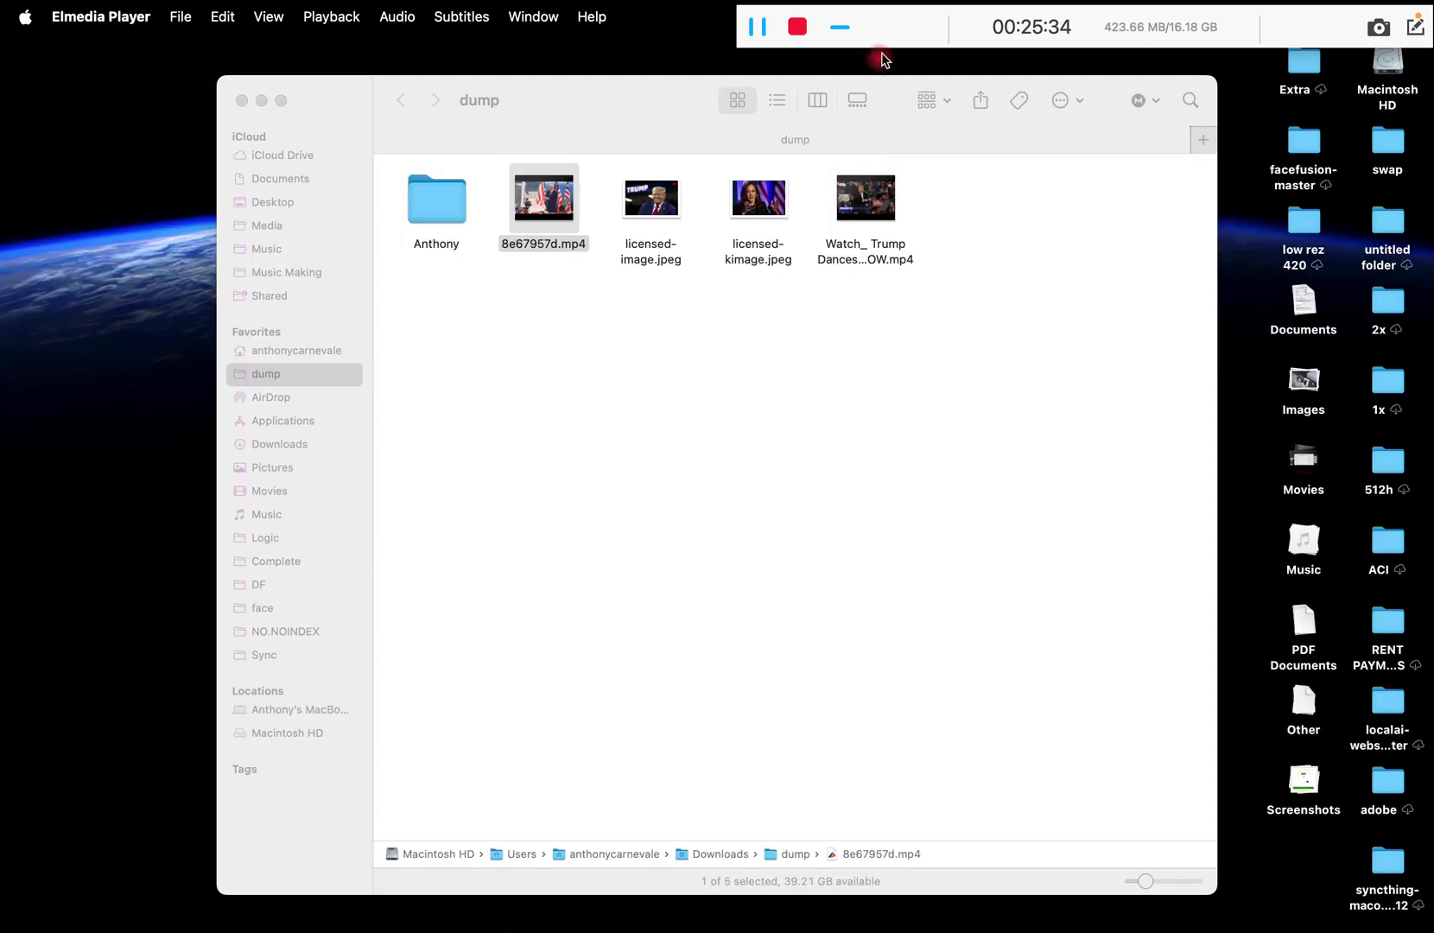